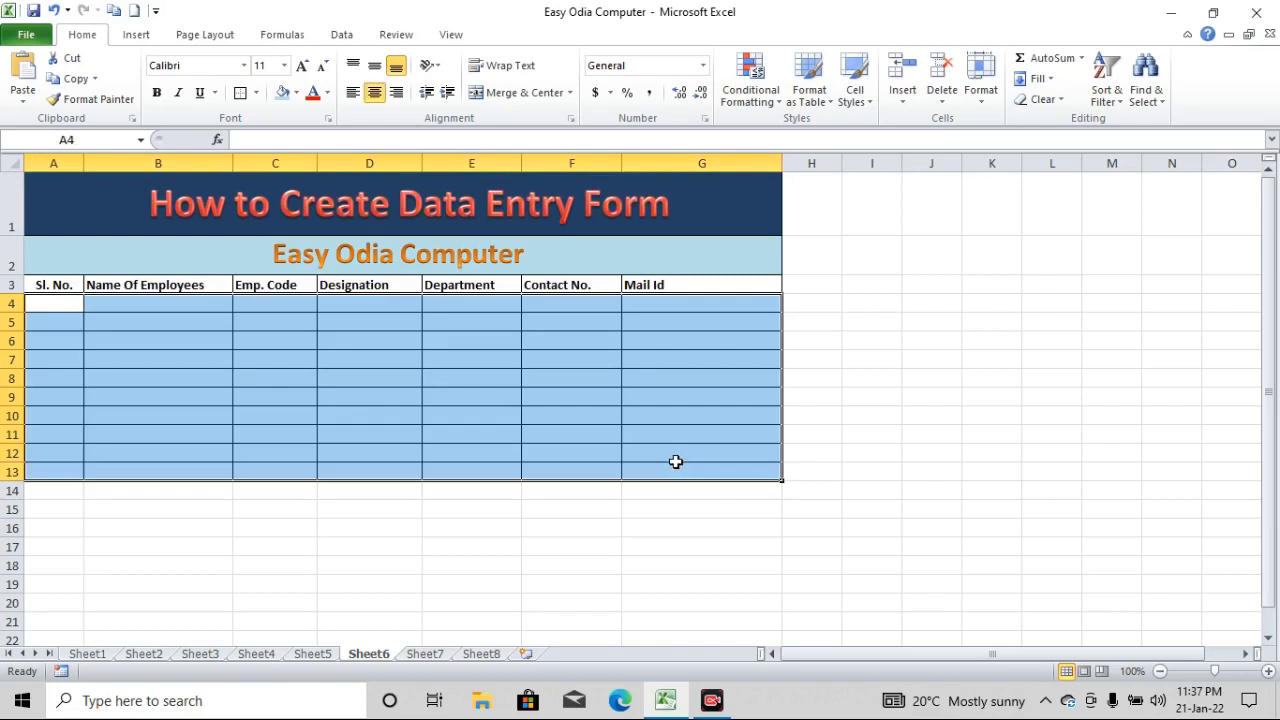
{"action": "left_click", "coordinate": [331, 514]}
{"action": "left_click_drag", "start_coordinate": [55, 285], "coordinate": [659, 285]}
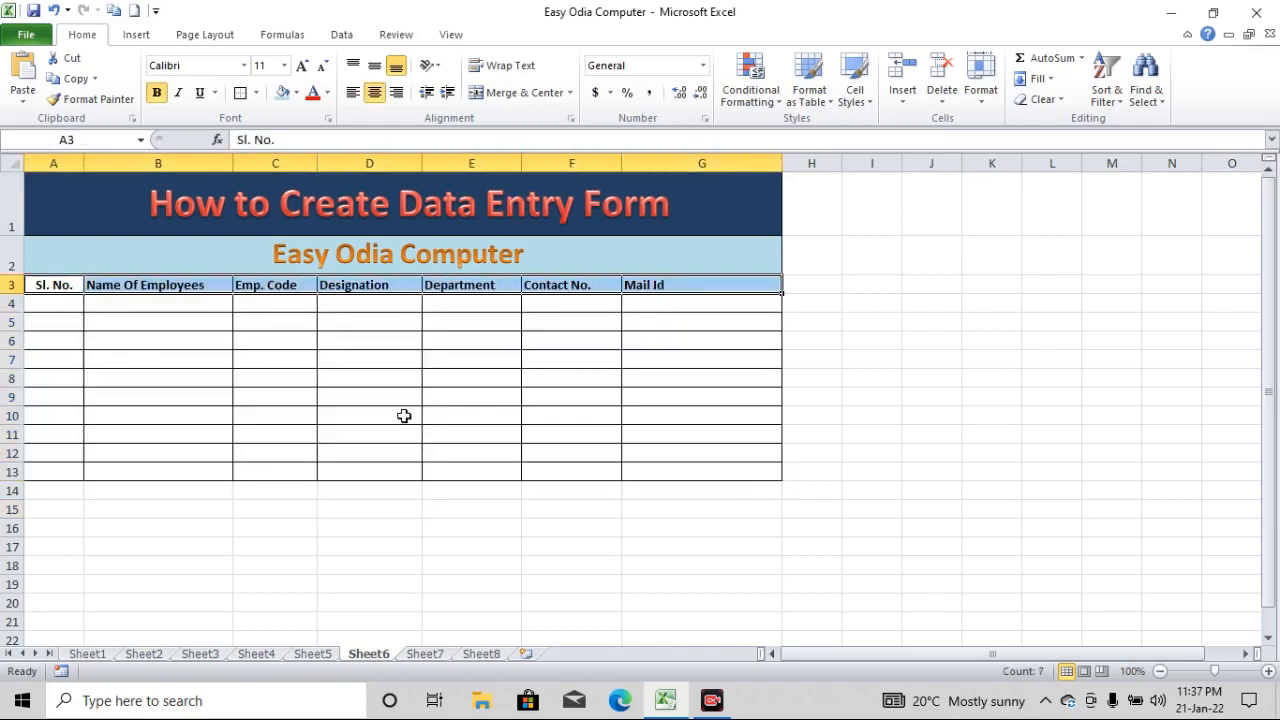
{"action": "left_click", "coordinate": [204, 360]}
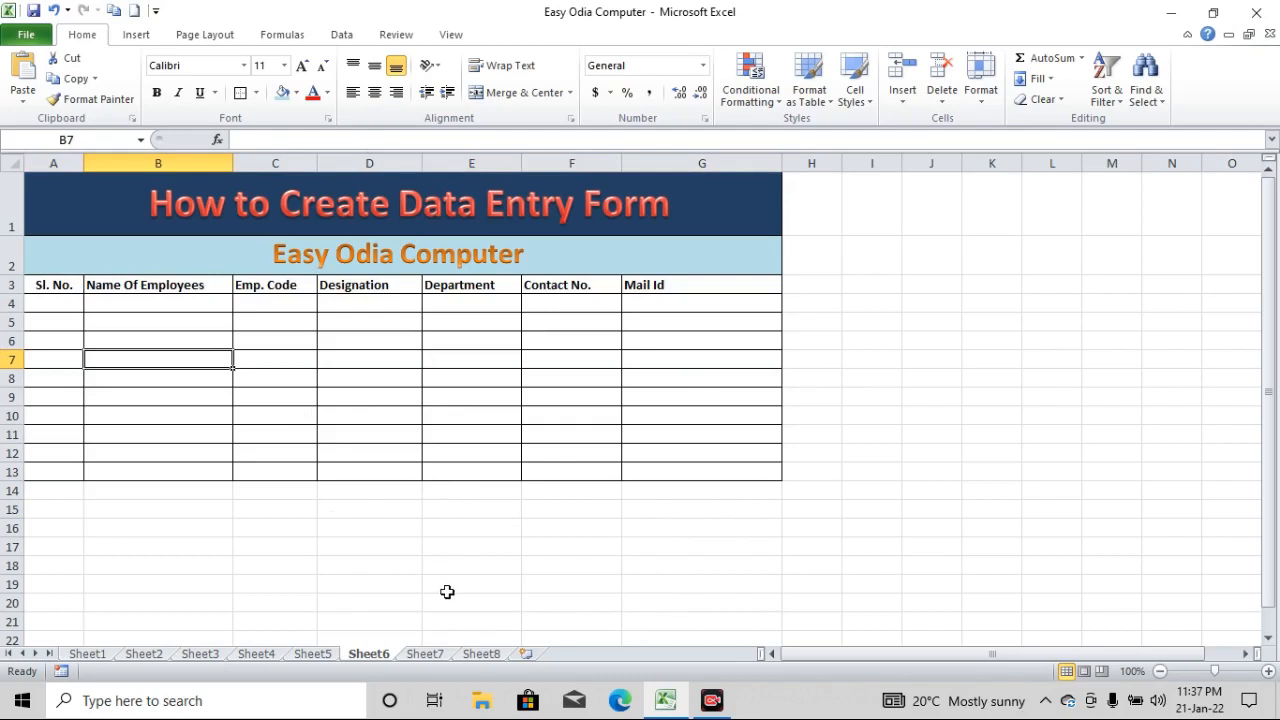
Enter serial number 1 and the employee's full name in the first blank row of the table
{"action": "left_click", "coordinate": [52, 306]}
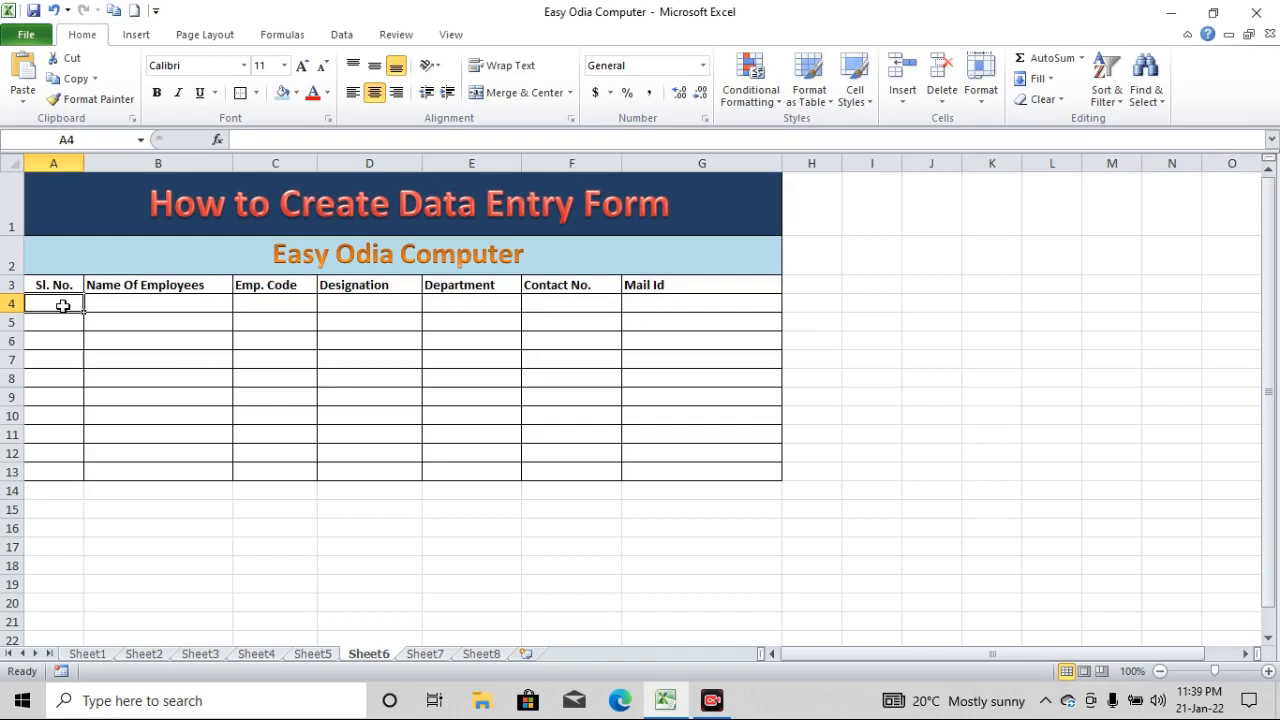
{"action": "type", "text": "1"}
{"action": "key", "text": "Tab"}
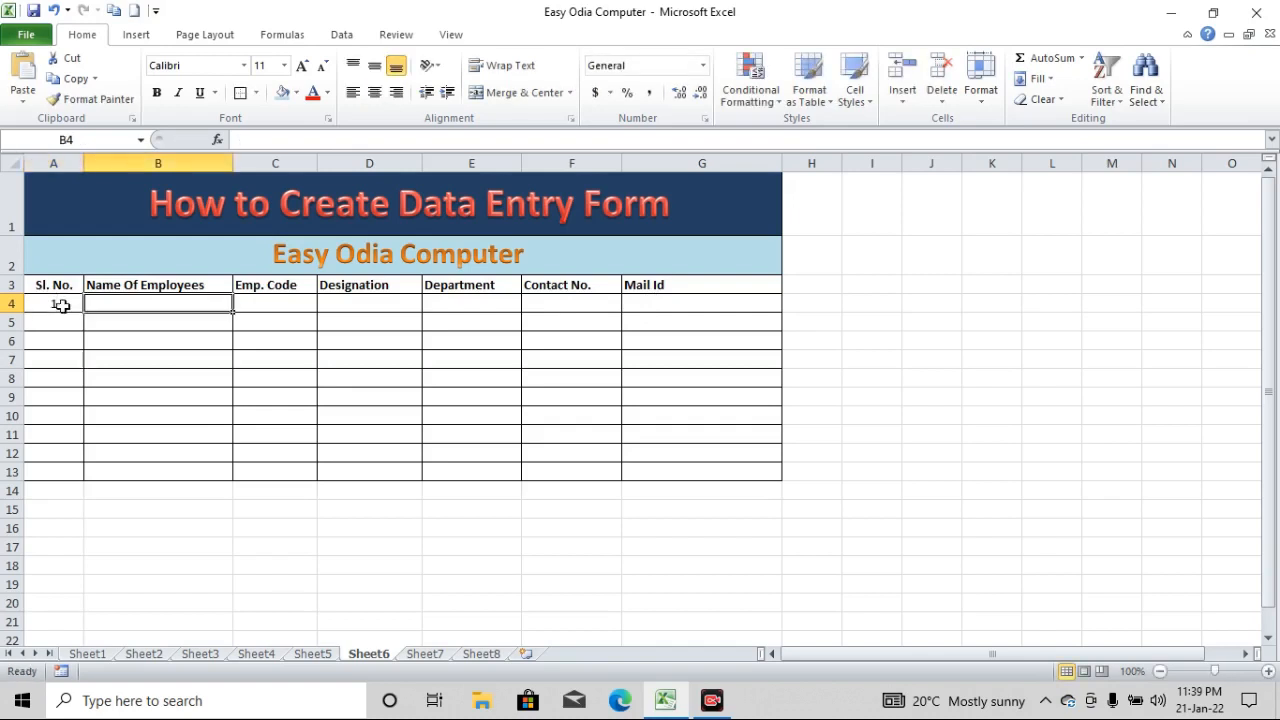
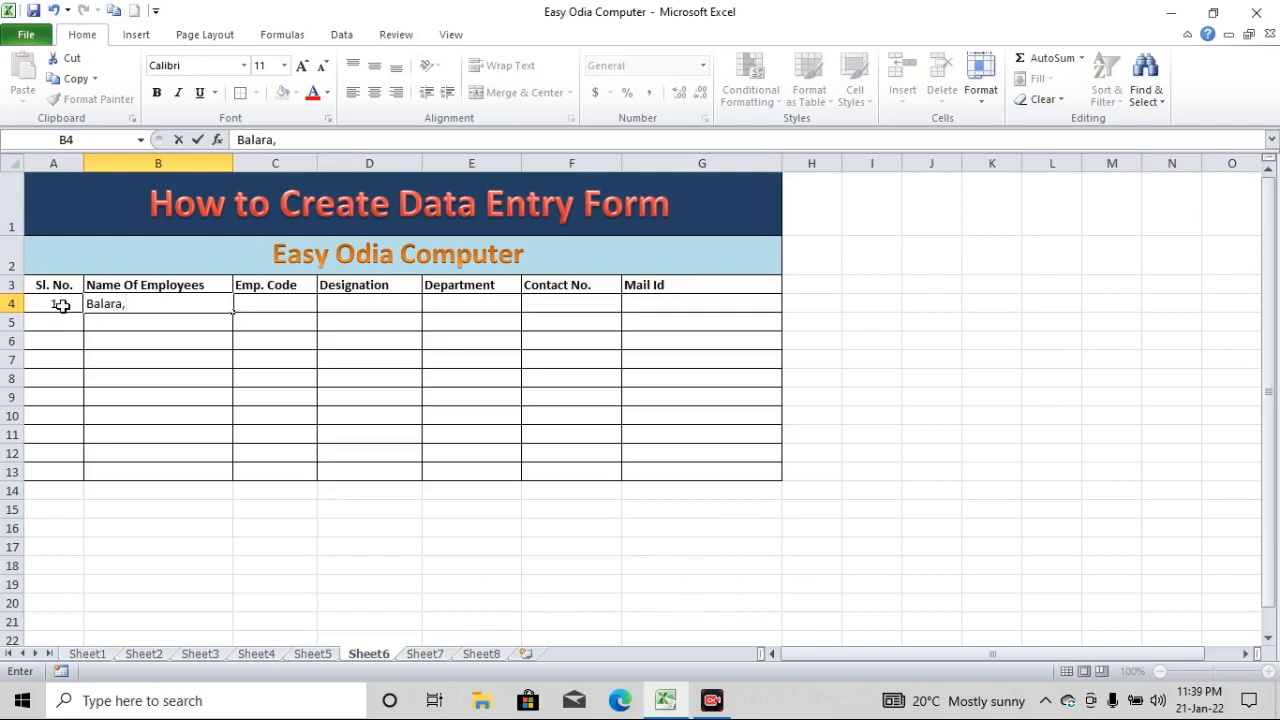
{"action": "key", "text": "Tab"}
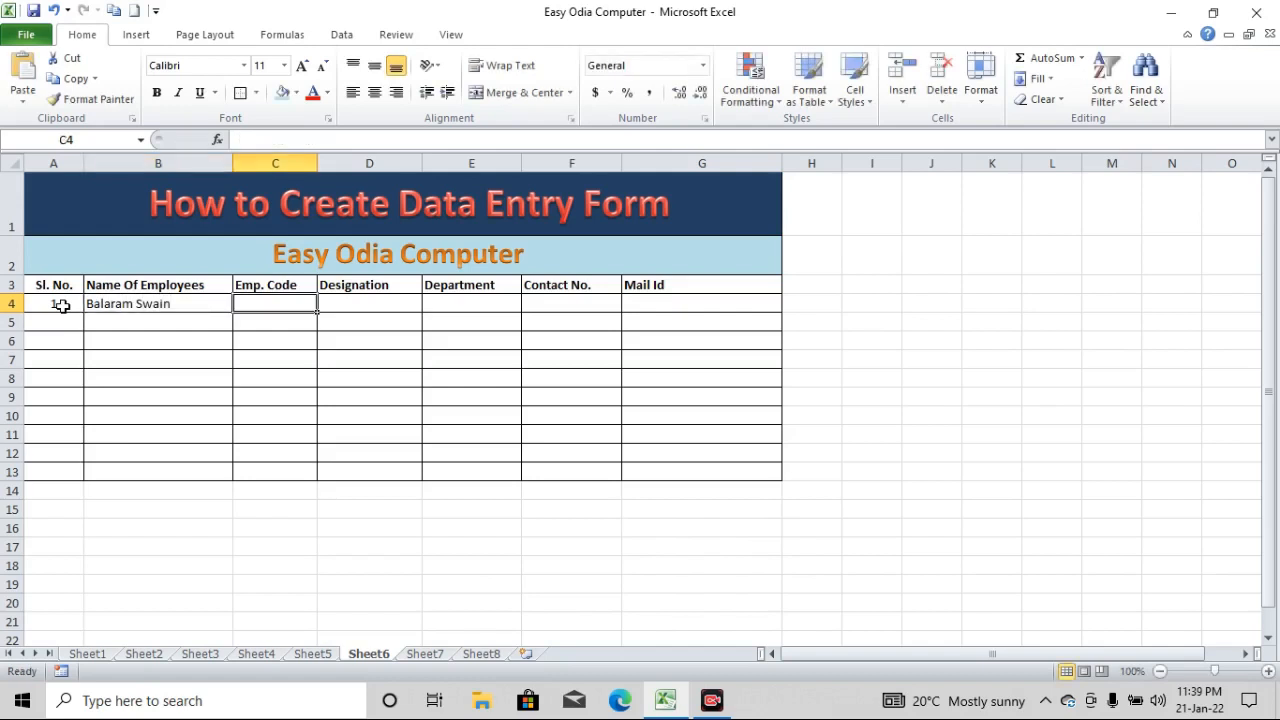
Fill in the first employee's code, the designation Manager and the department Sales in row 4
{"action": "type", "text": "BS00"}
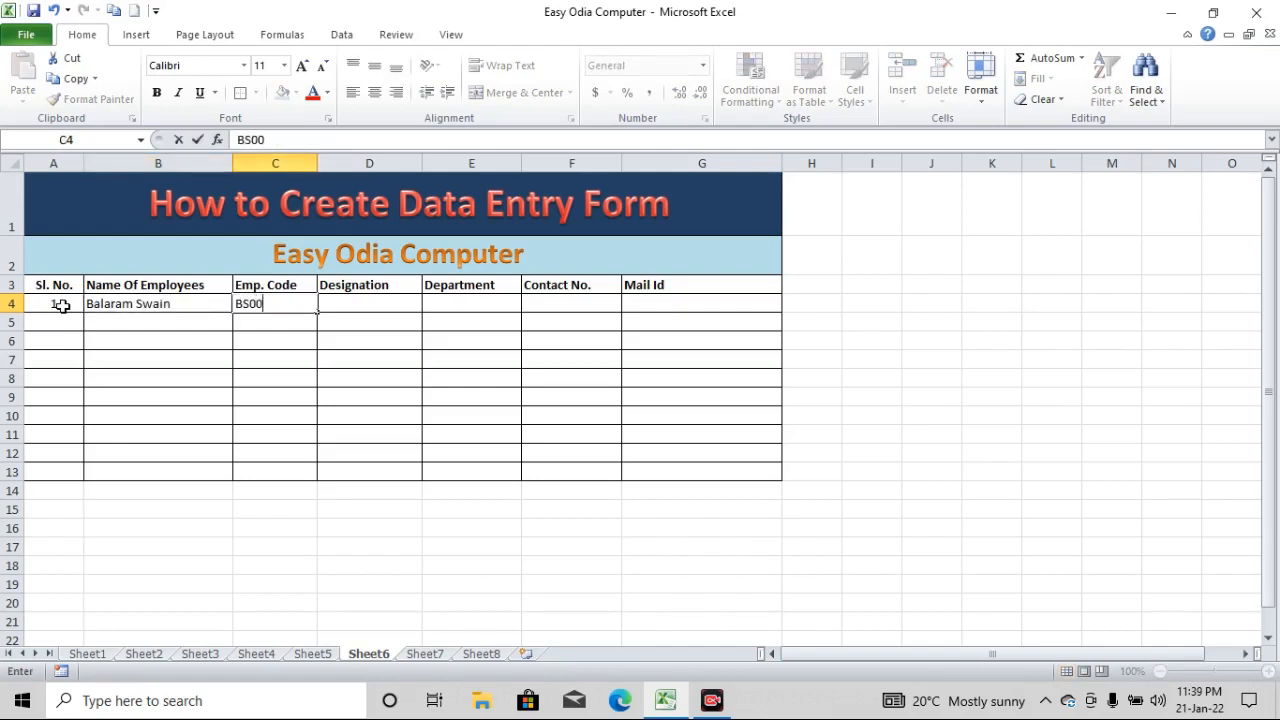
{"action": "type", "text": "07"}
{"action": "key", "text": "Tab"}
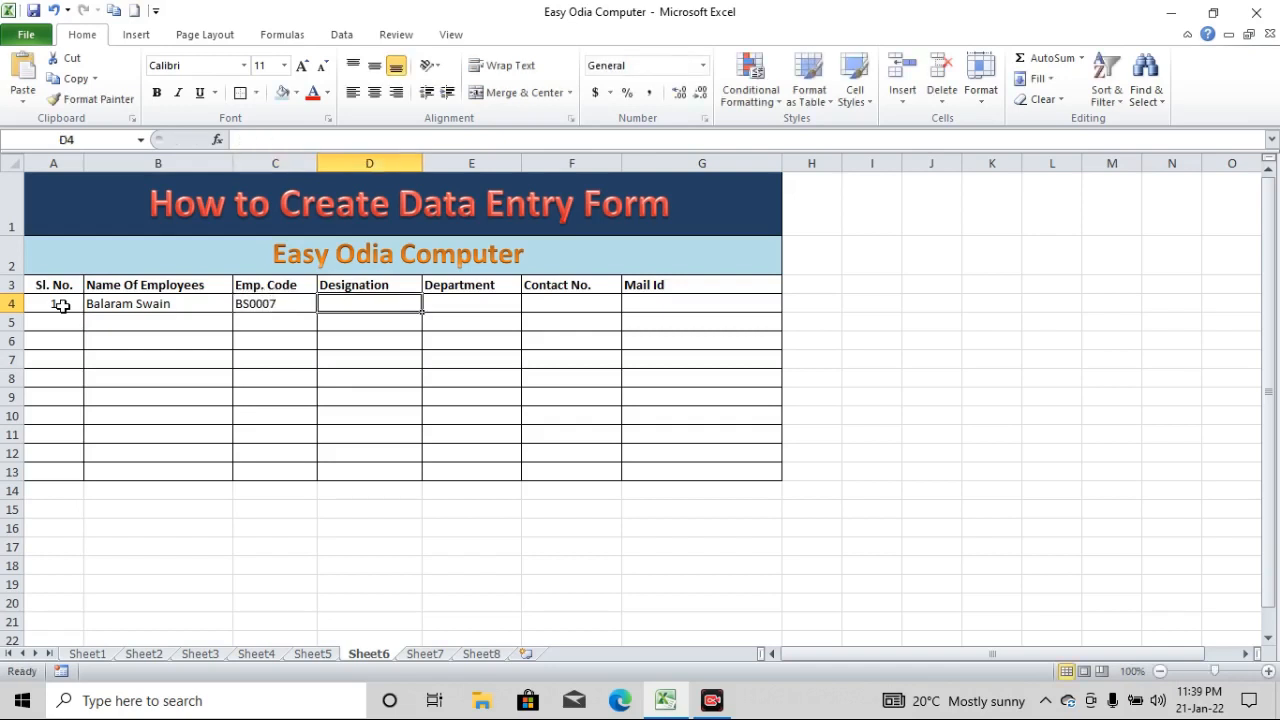
{"action": "type", "text": "Manager"}
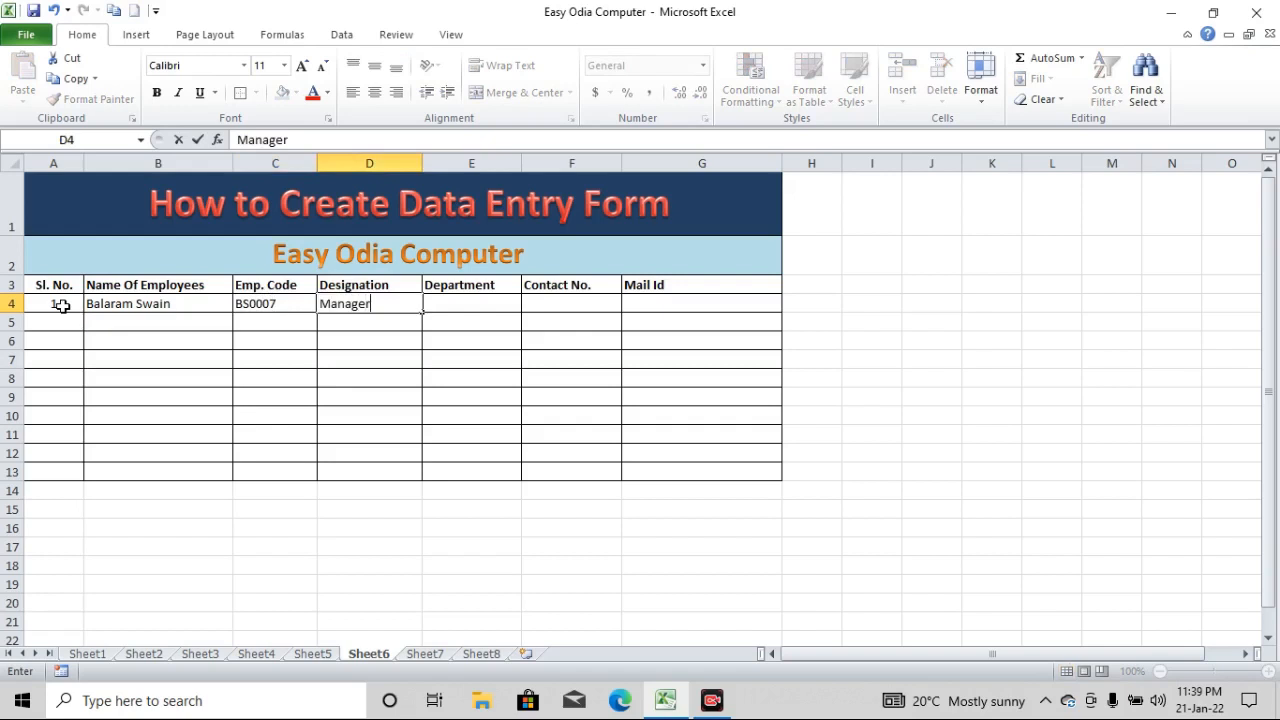
{"action": "key", "text": "Tab"}
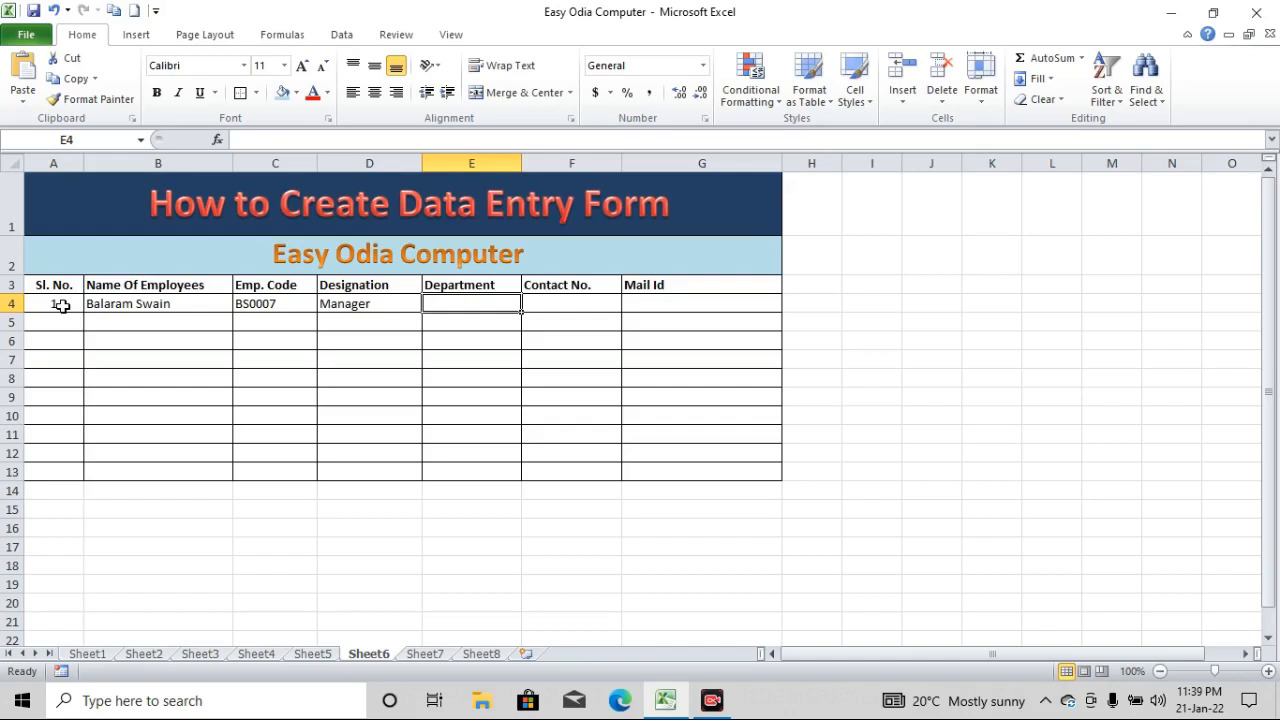
{"action": "type", "text": "Sales"}
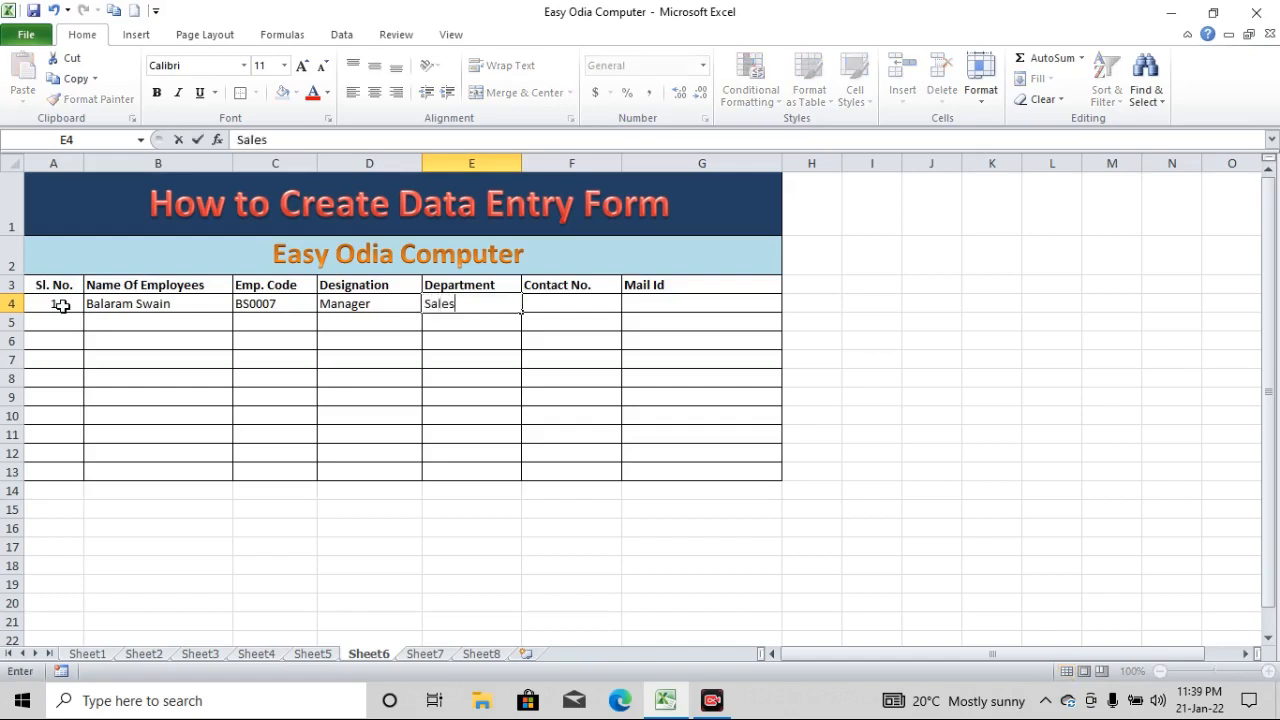
{"action": "key", "text": "Tab"}
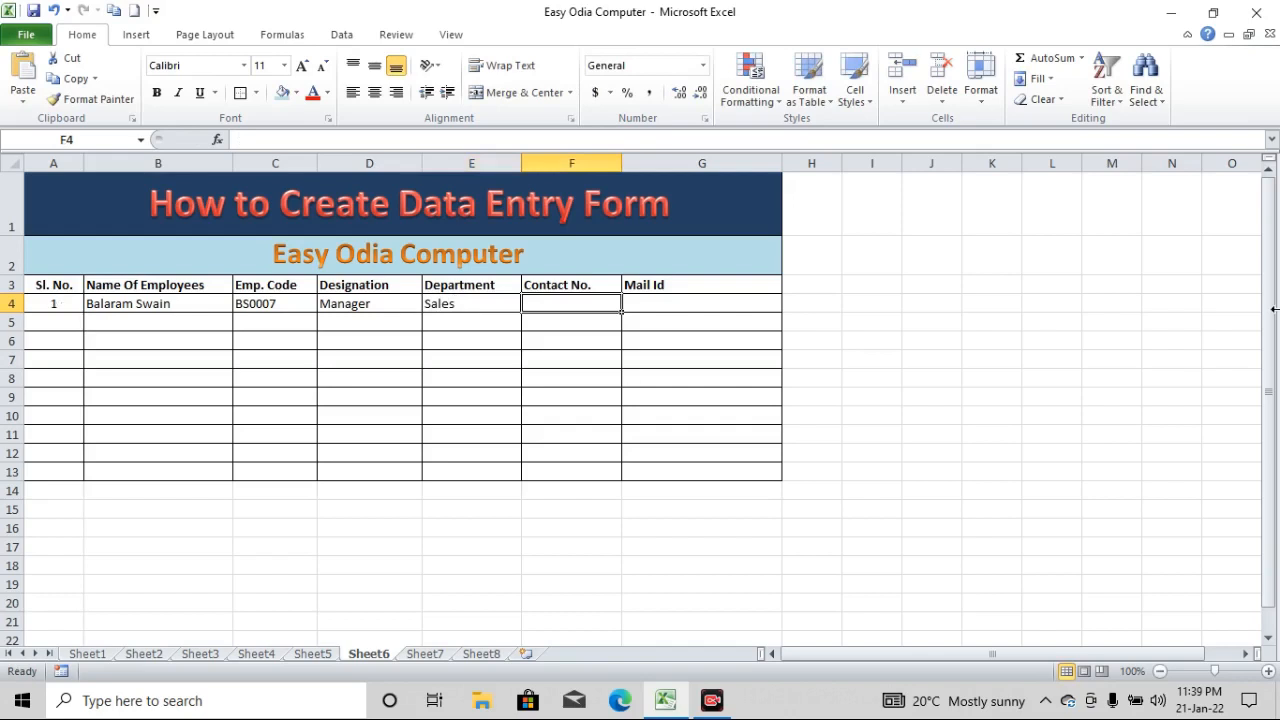
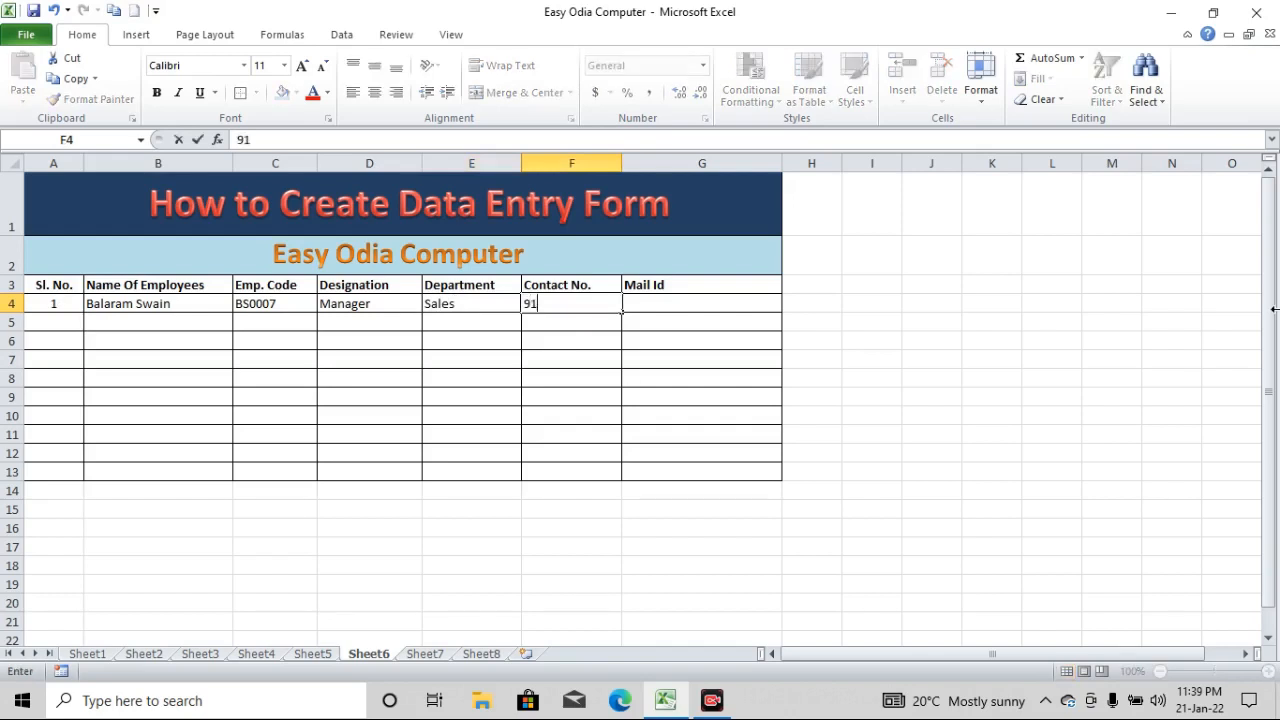
Enter the first employee's phone number under Contact No. in row 4
{"action": "key", "text": "Tab"}
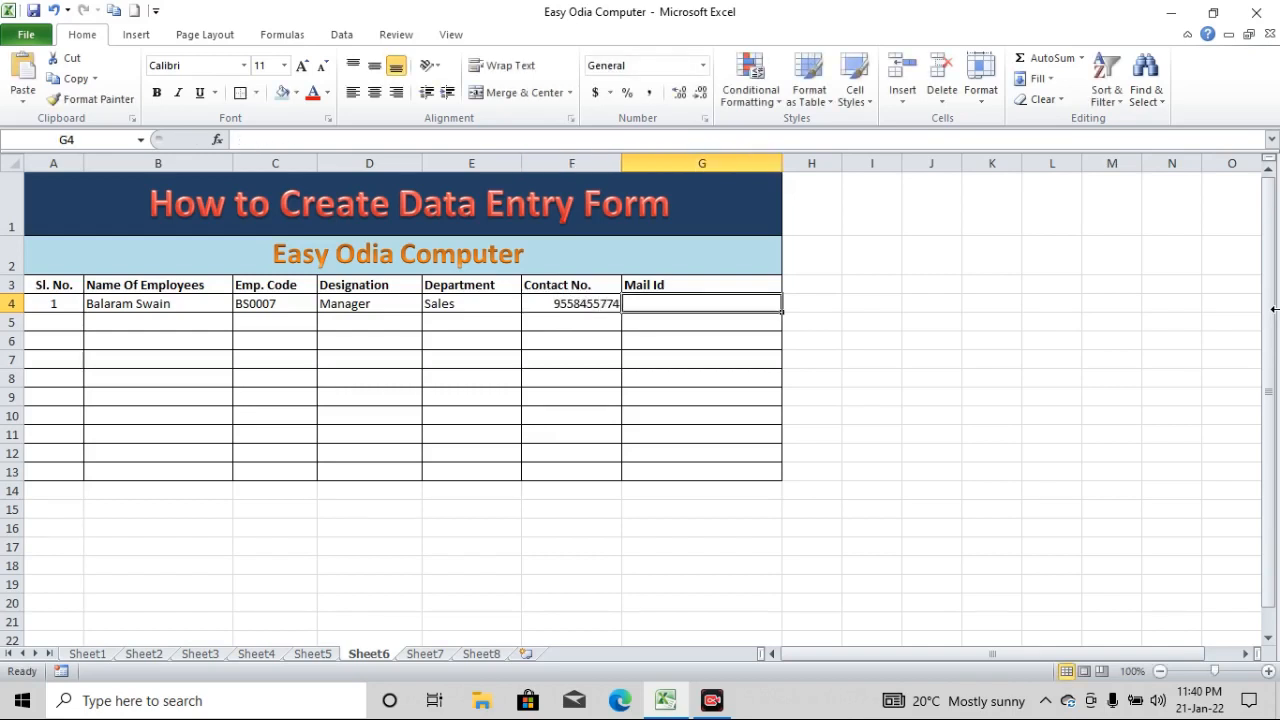
Enter the first employee's e-mail address under Mail Id to complete row 4
{"action": "type", "text": "bakjhksdfkj"}
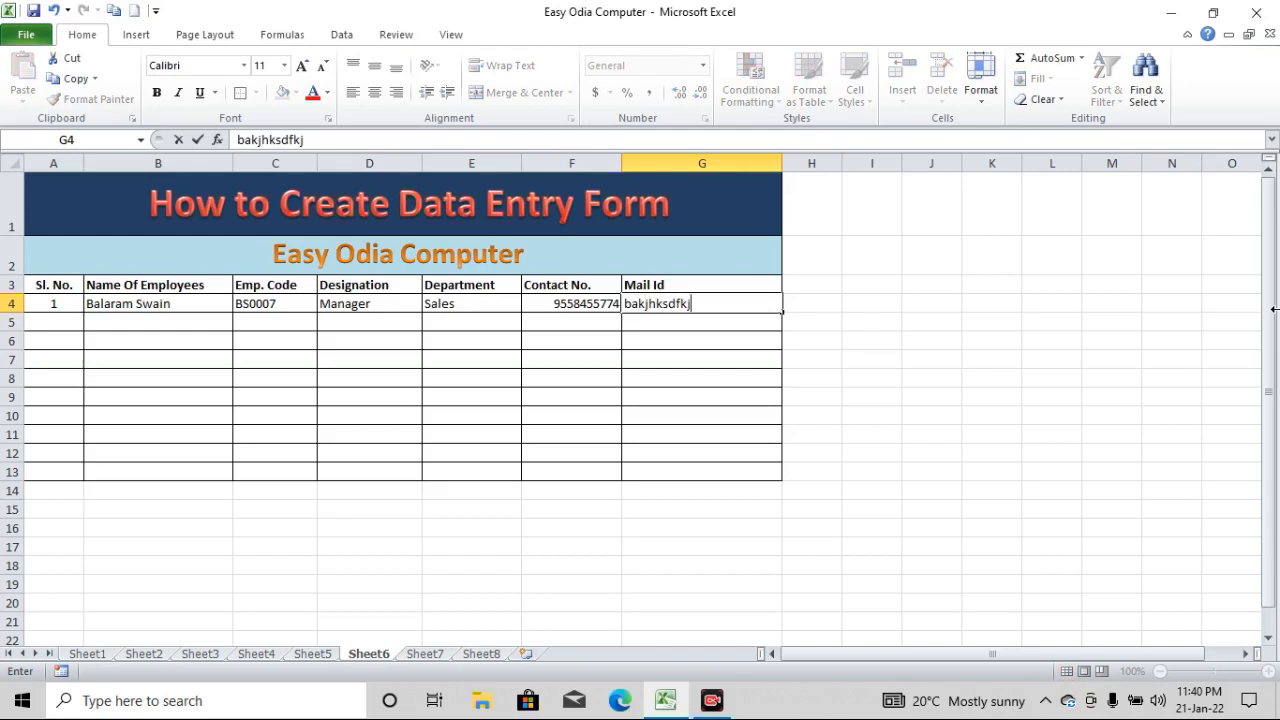
{"action": "key", "text": "BackSpace"}
{"action": "key", "text": "BackSpace"}
{"action": "key", "text": "BackSpace"}
{"action": "key", "text": "BackSpace"}
{"action": "key", "text": "BackSpace"}
{"action": "key", "text": "BackSpace"}
{"action": "key", "text": "BackSpace"}
{"action": "key", "text": "BackSpace"}
{"action": "key", "text": "BackSpace"}
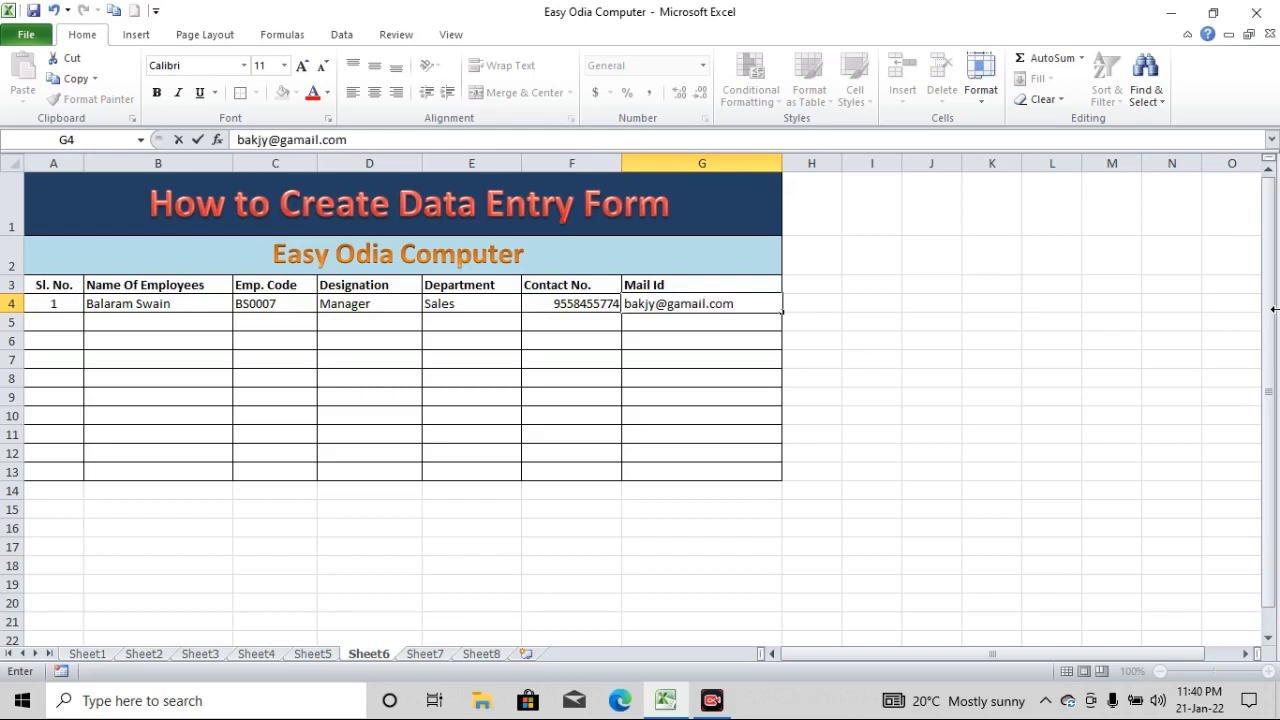
{"action": "key", "text": "Return"}
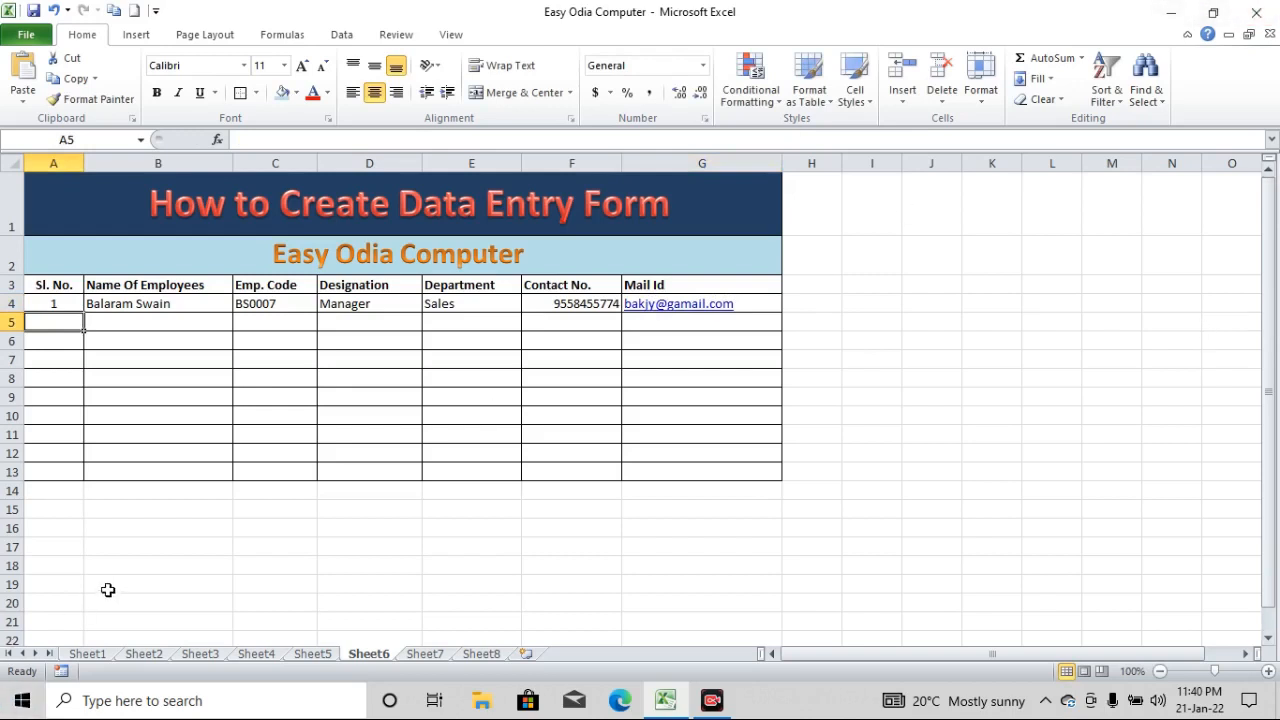
{"action": "type", "text": "2j"}
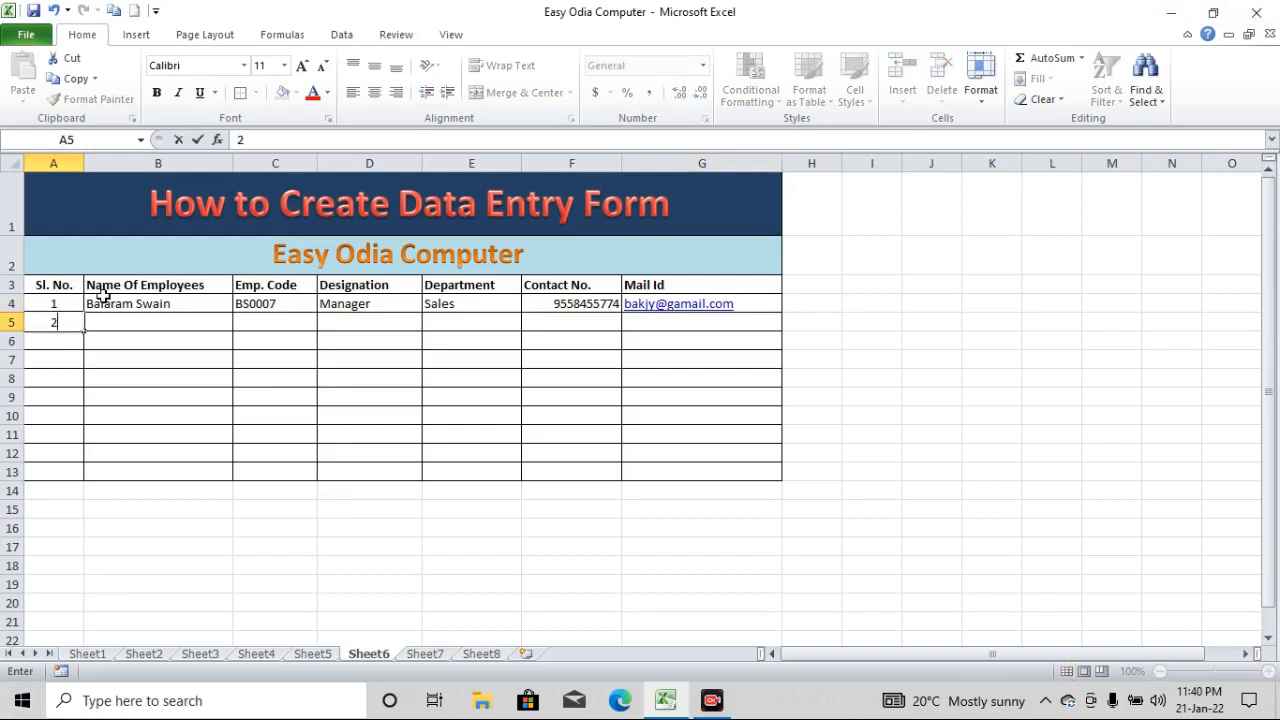
{"action": "key", "text": "BackSpace"}
{"action": "key", "text": "Tab"}
{"action": "type", "text": "gldd"}
{"action": "key", "text": "Tab"}
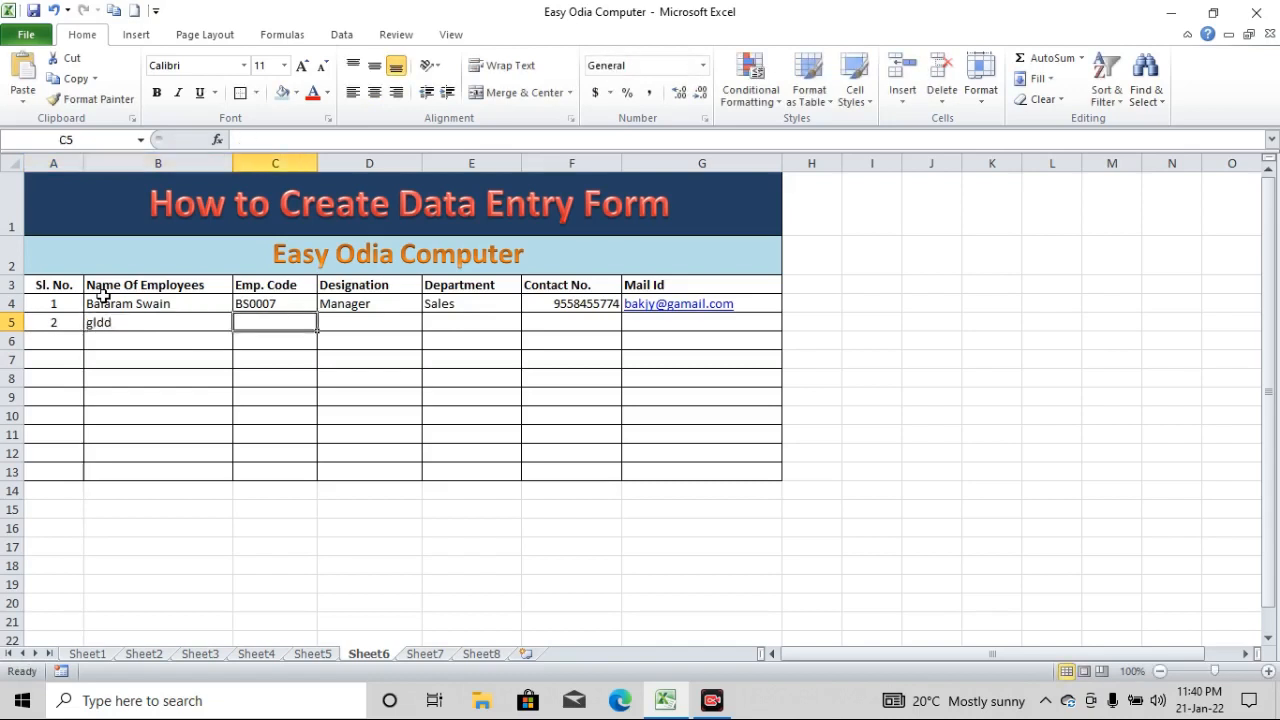
{"action": "key", "text": "BackSpace"}
{"action": "key", "text": "Escape"}
{"action": "left_click_drag", "start_coordinate": [66, 323], "coordinate": [120, 323]}
{"action": "key", "text": "Delete"}
{"action": "left_click", "coordinate": [210, 365]}
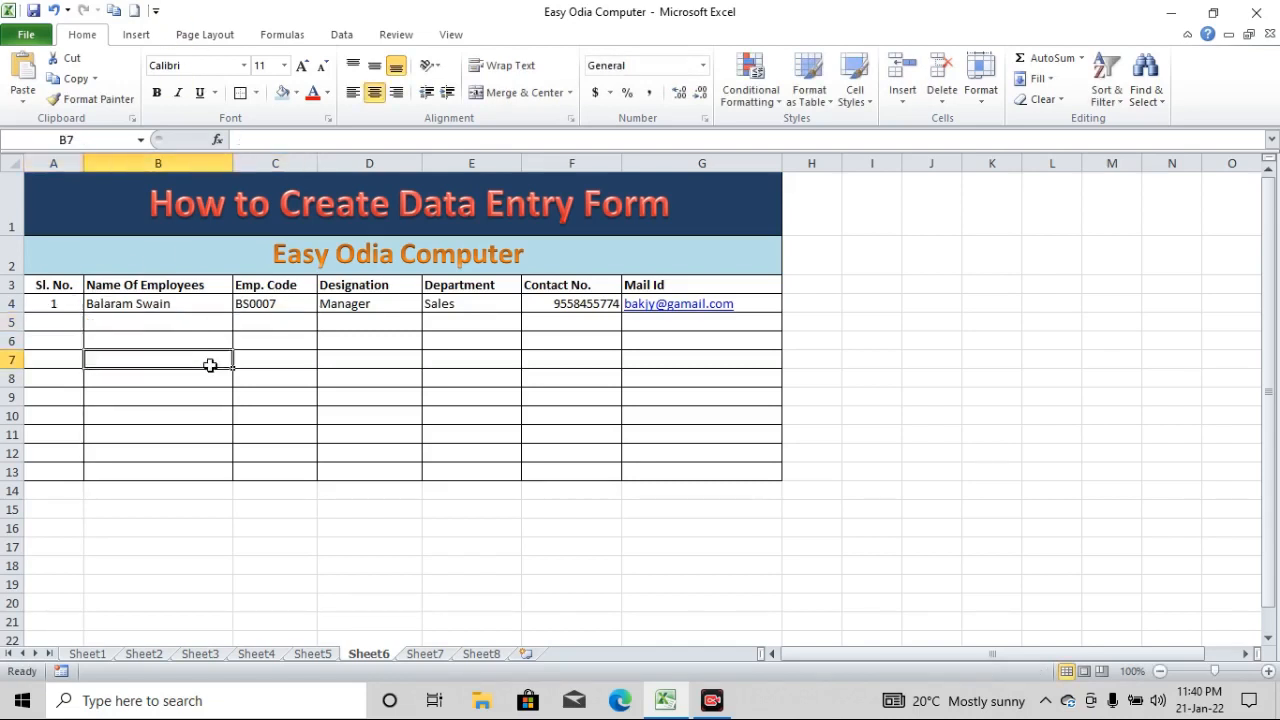
{"action": "left_click_drag", "start_coordinate": [40, 357], "coordinate": [743, 557]}
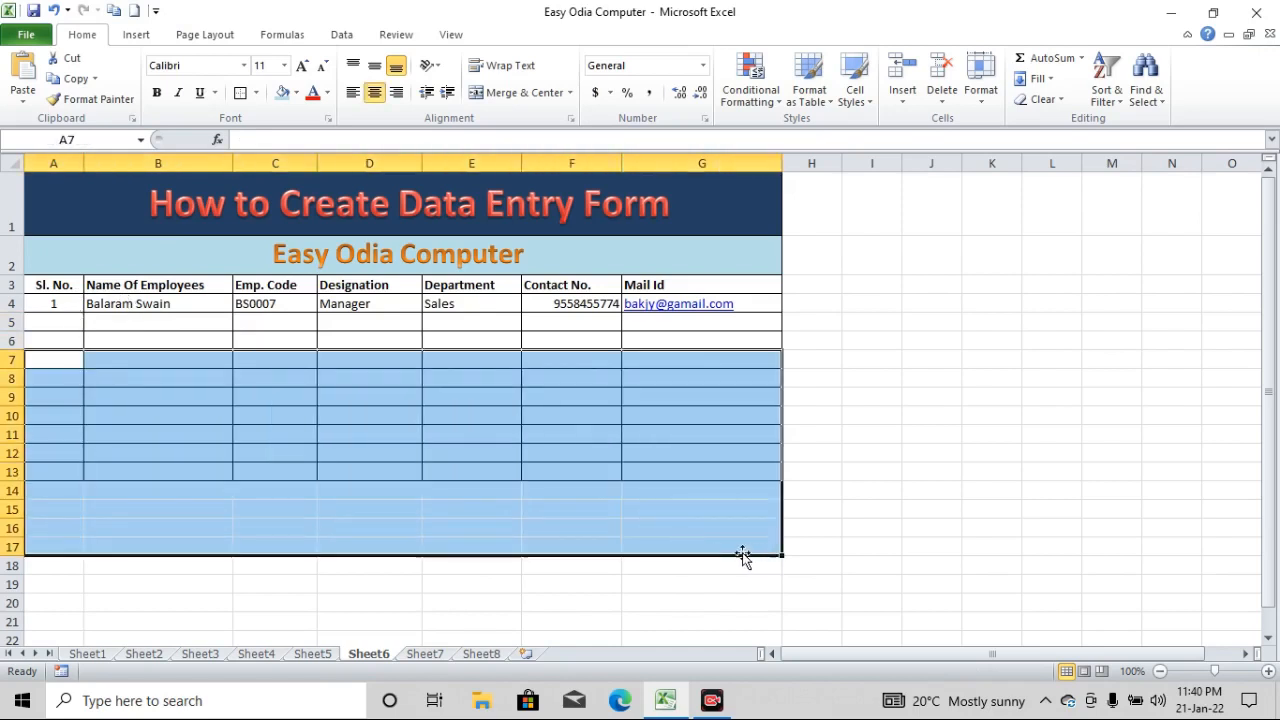
{"action": "left_click", "coordinate": [436, 420]}
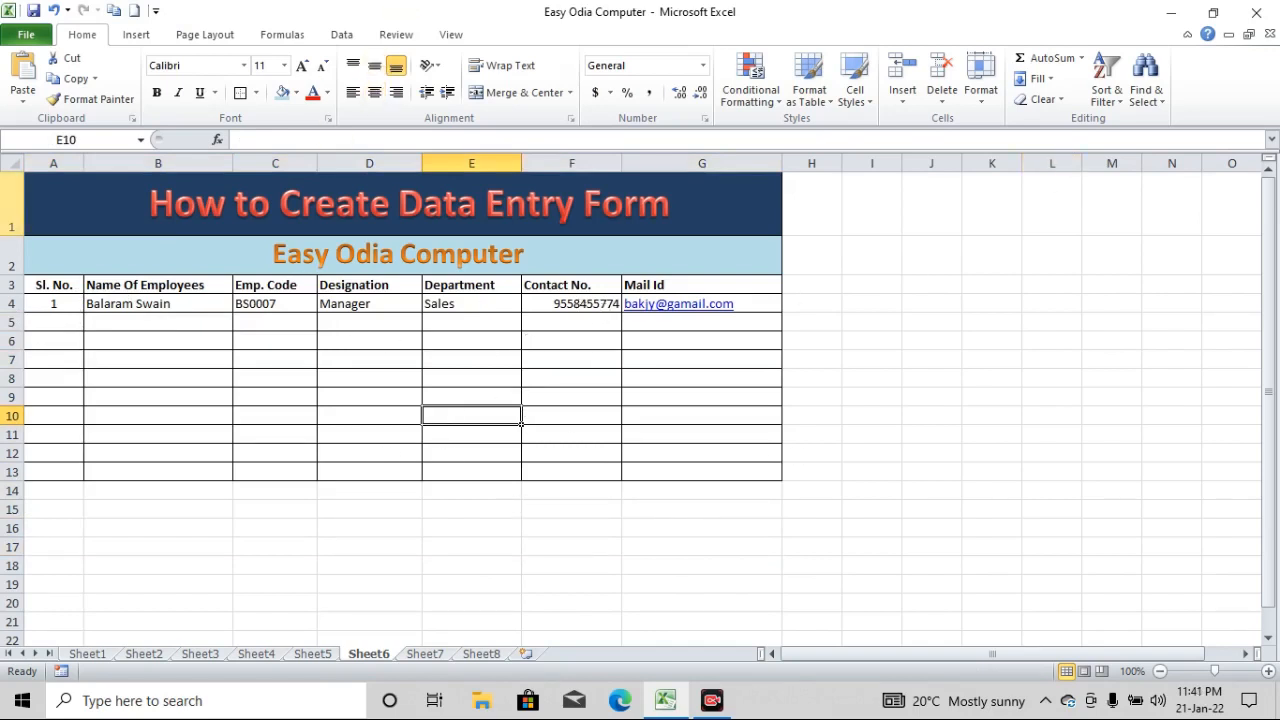
Open the Customize Ribbon settings in Excel Options and reposition the dialog over the worksheet
{"action": "left_click", "coordinate": [25, 38]}
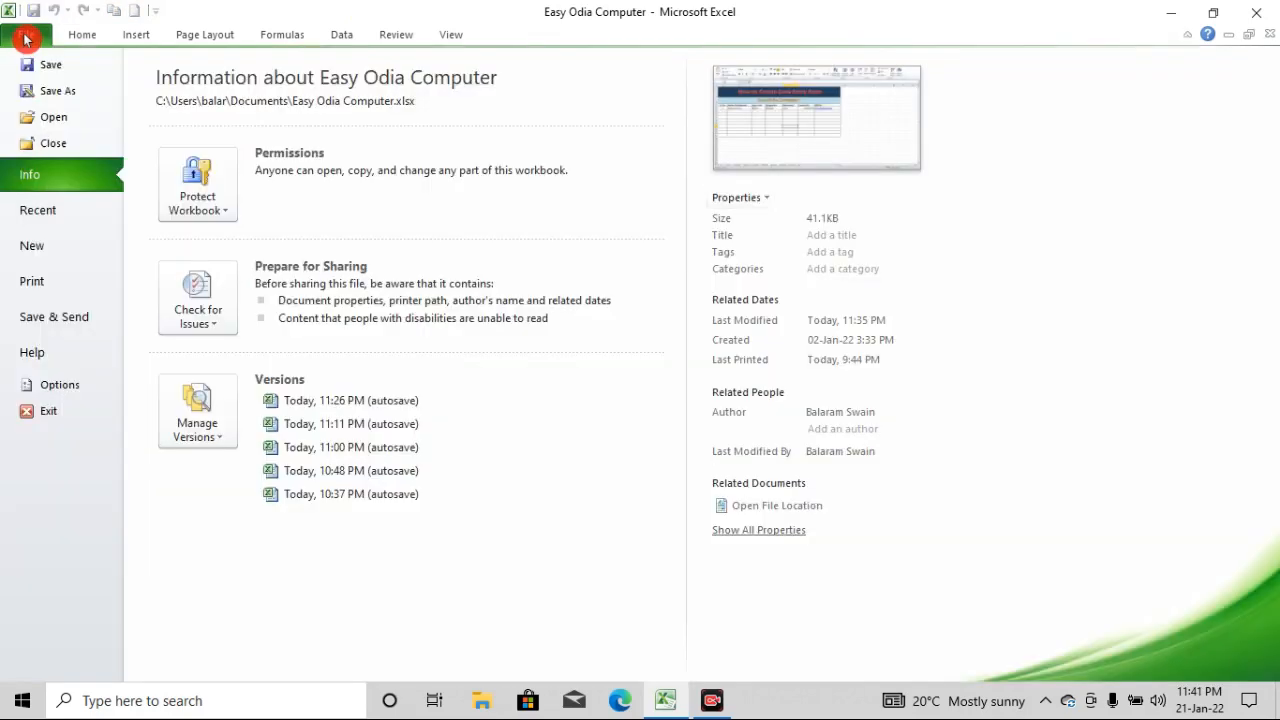
{"action": "left_click", "coordinate": [60, 385]}
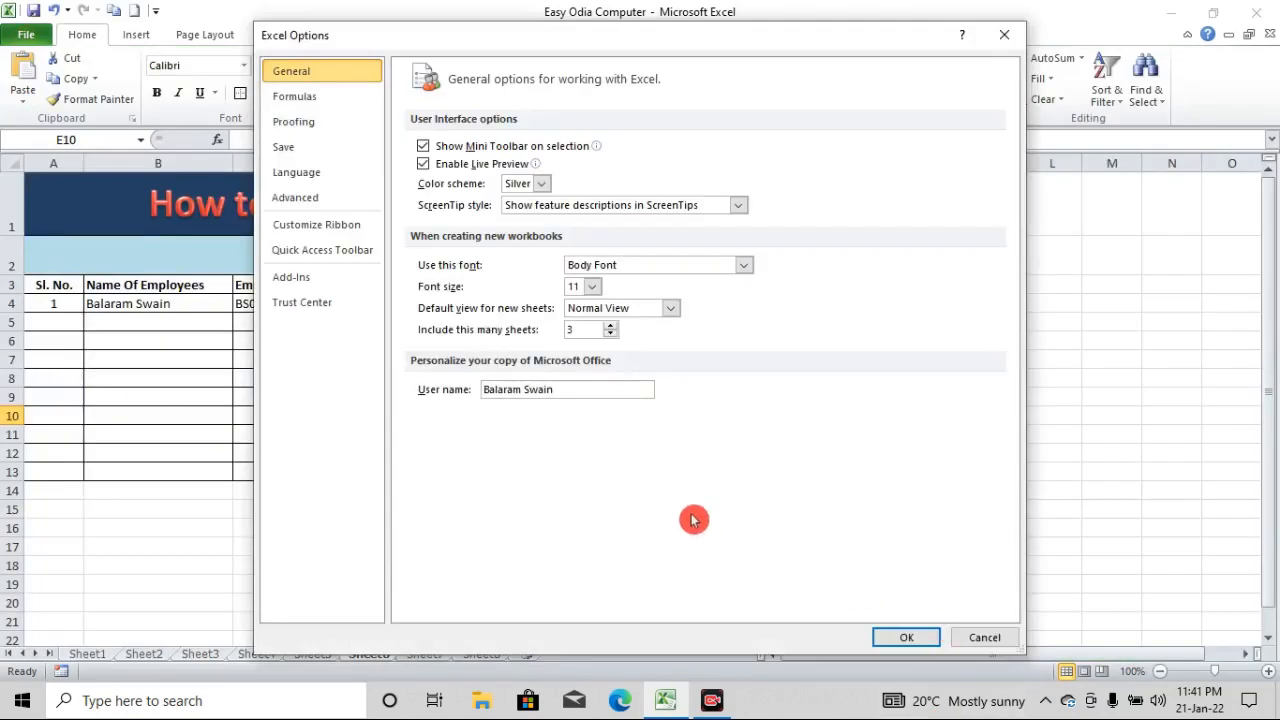
{"action": "left_click", "coordinate": [331, 229]}
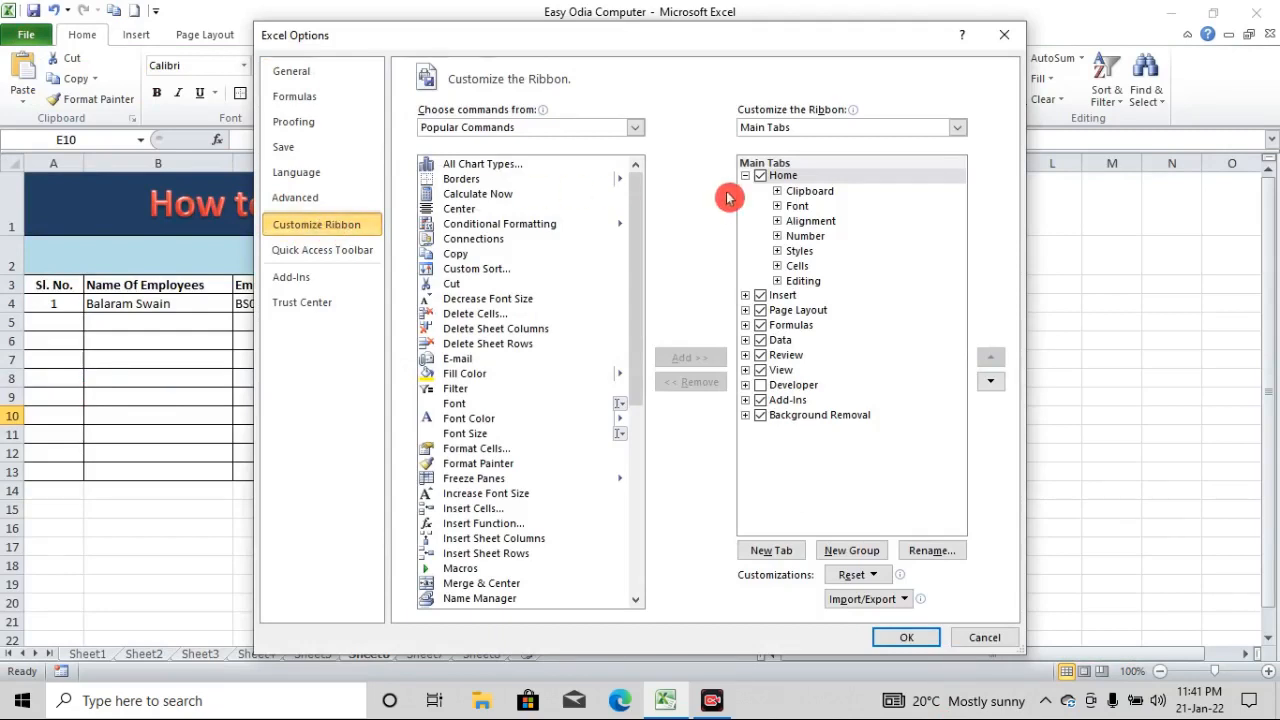
{"action": "left_click_drag", "start_coordinate": [715, 40], "coordinate": [694, 42]}
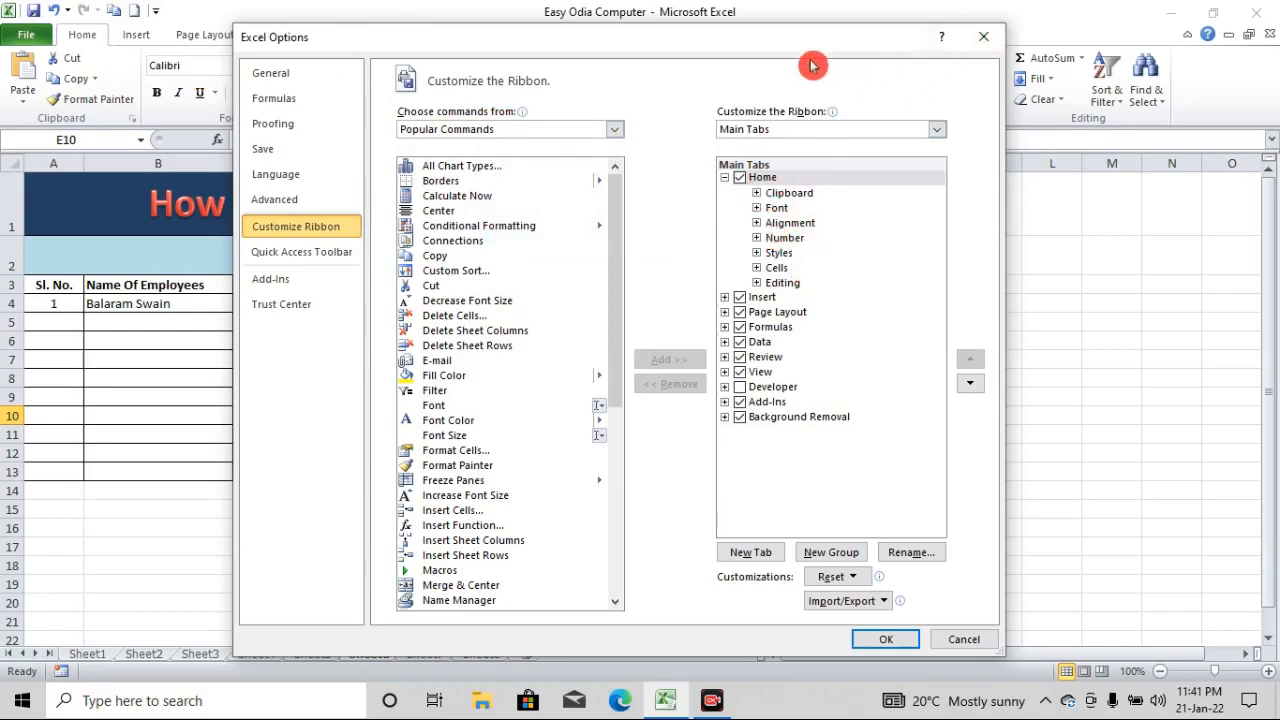
{"action": "left_click_drag", "start_coordinate": [800, 57], "coordinate": [873, 134]}
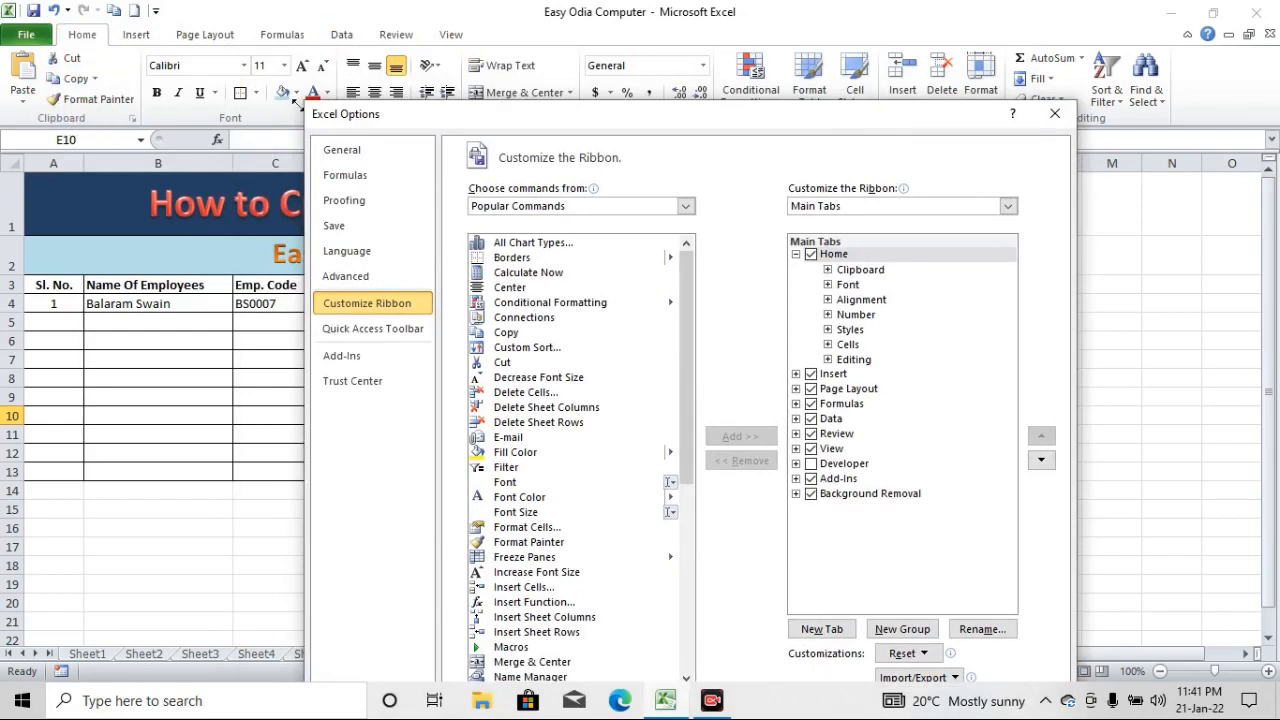
{"action": "left_click_drag", "start_coordinate": [737, 112], "coordinate": [751, 173]}
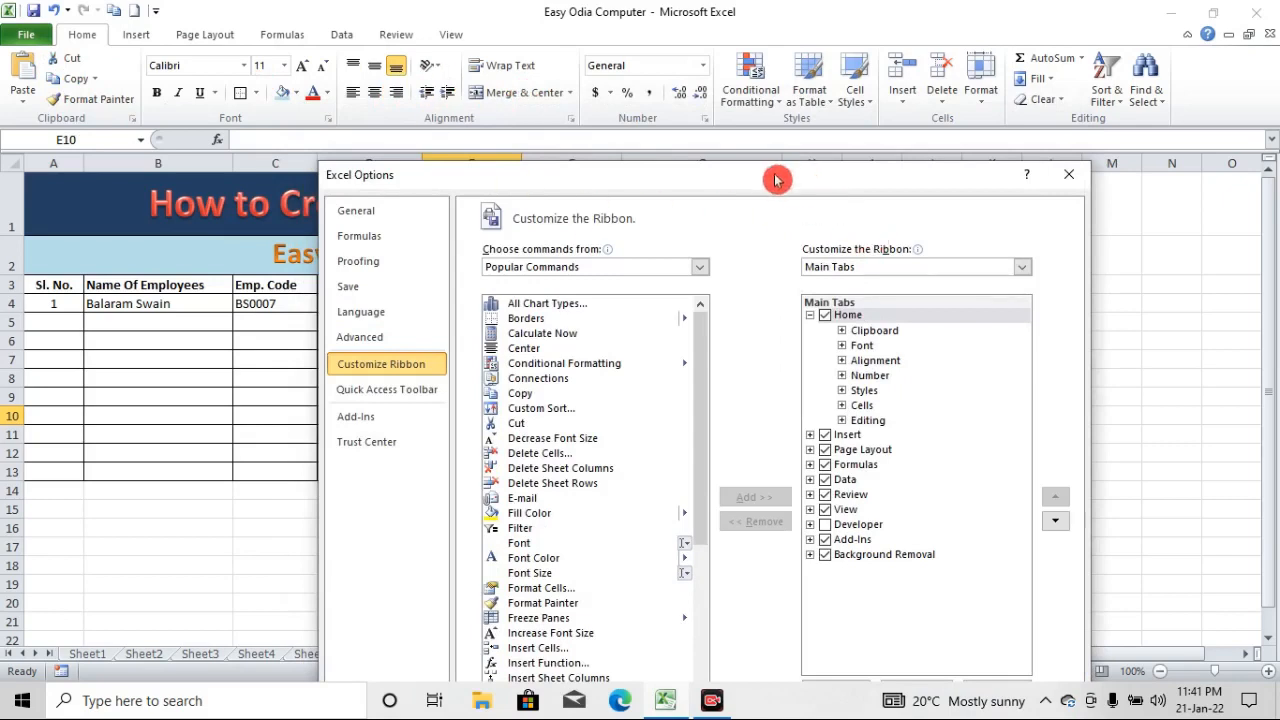
{"action": "left_click_drag", "start_coordinate": [776, 178], "coordinate": [747, 100]}
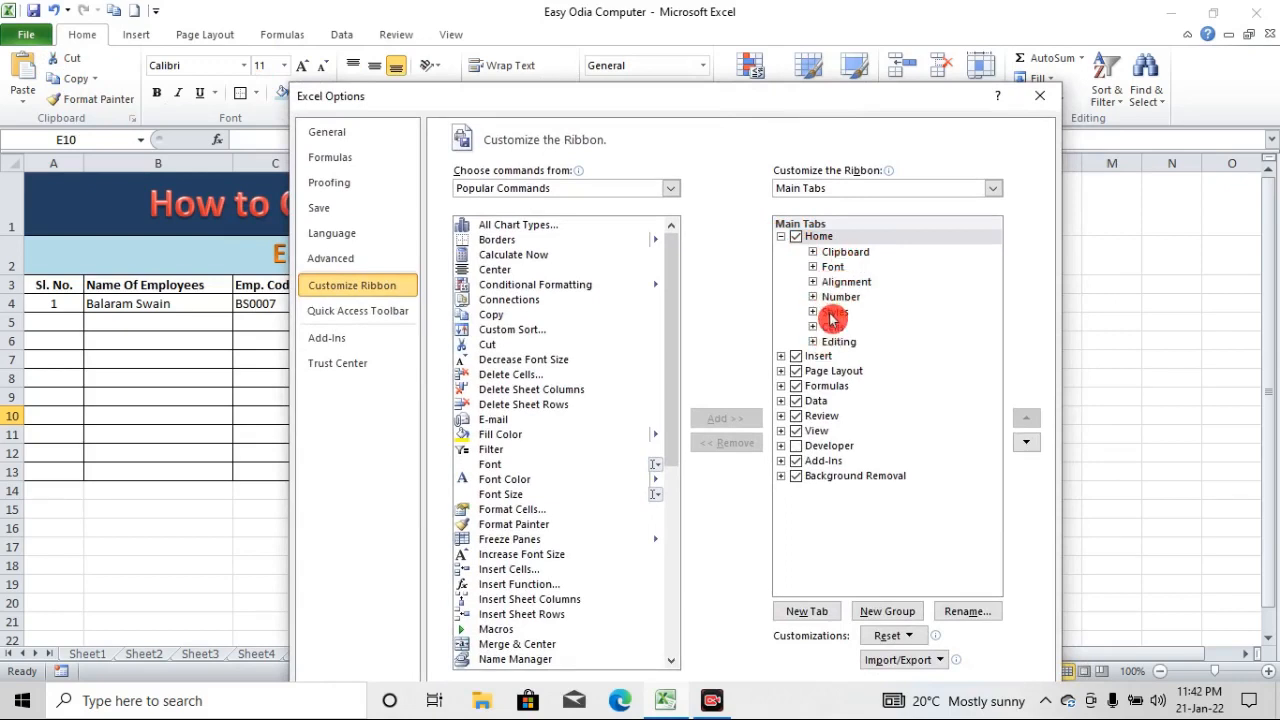
Examine the Home tab's Clipboard group and its Paste commands in the Main Tabs list, then collapse the Home tab
{"action": "left_click", "coordinate": [813, 253]}
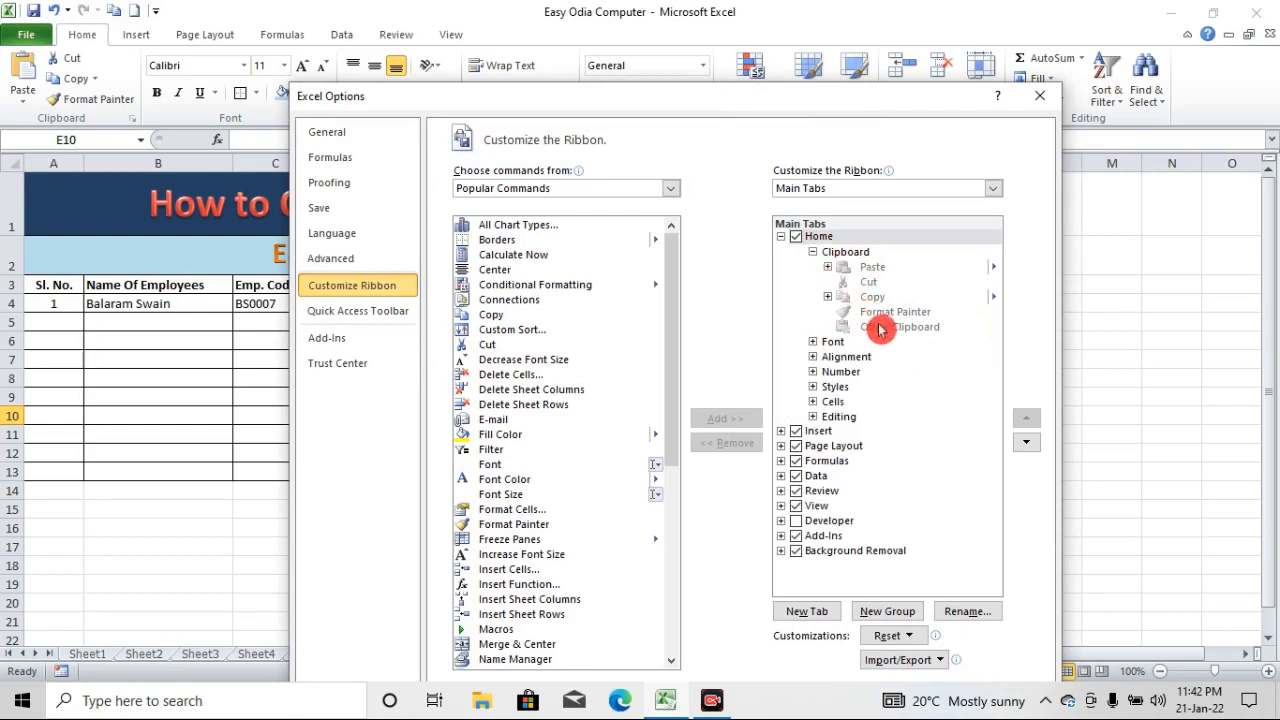
{"action": "left_click", "coordinate": [828, 268]}
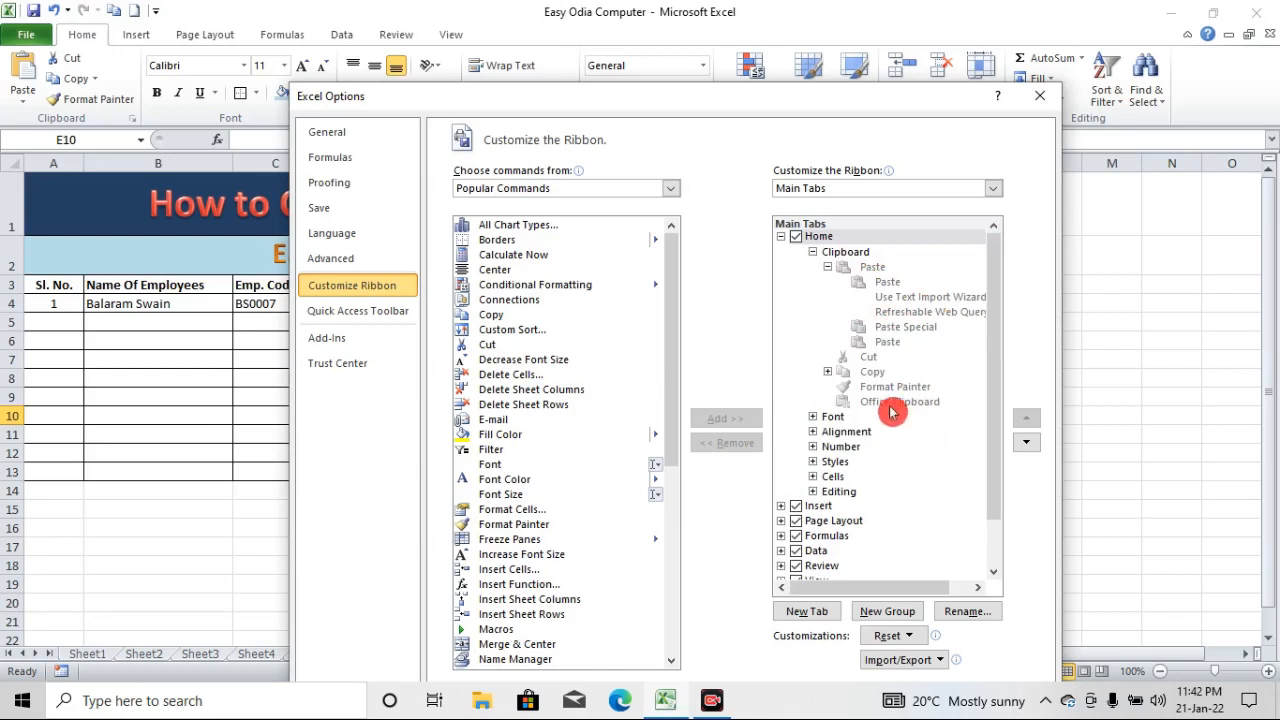
{"action": "left_click", "coordinate": [828, 268]}
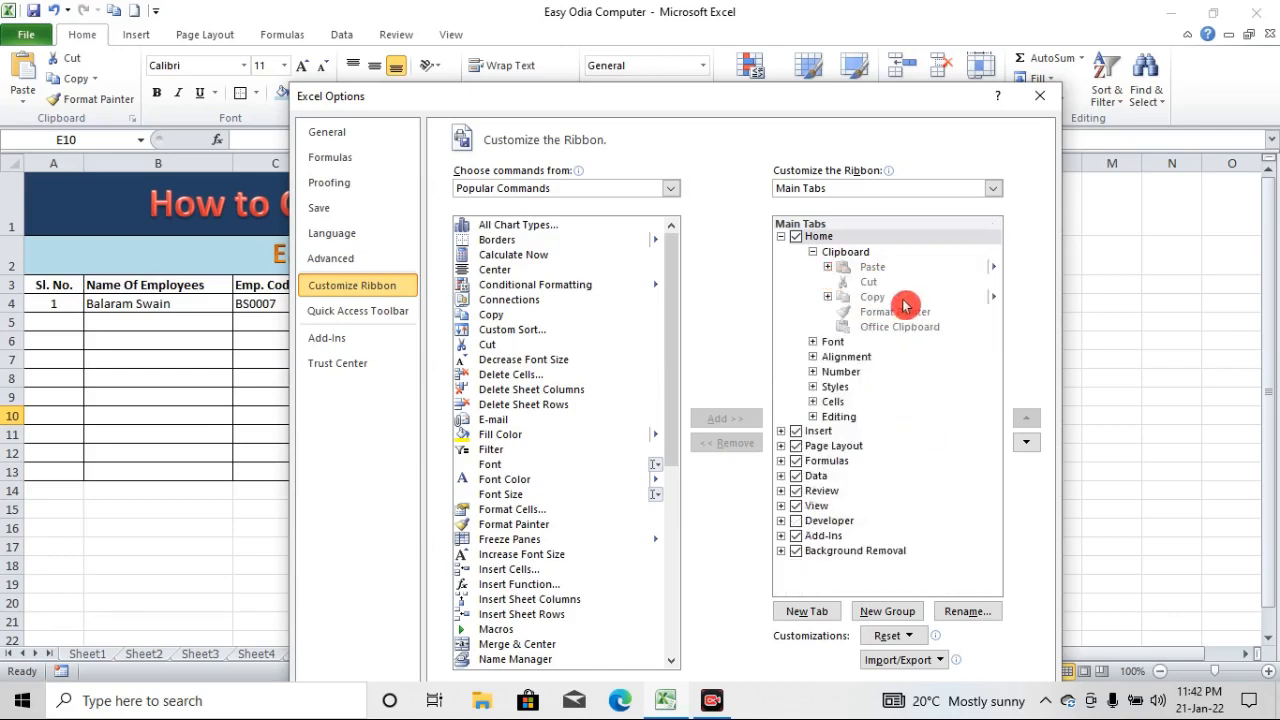
{"action": "left_click", "coordinate": [813, 253]}
{"action": "left_click", "coordinate": [781, 236]}
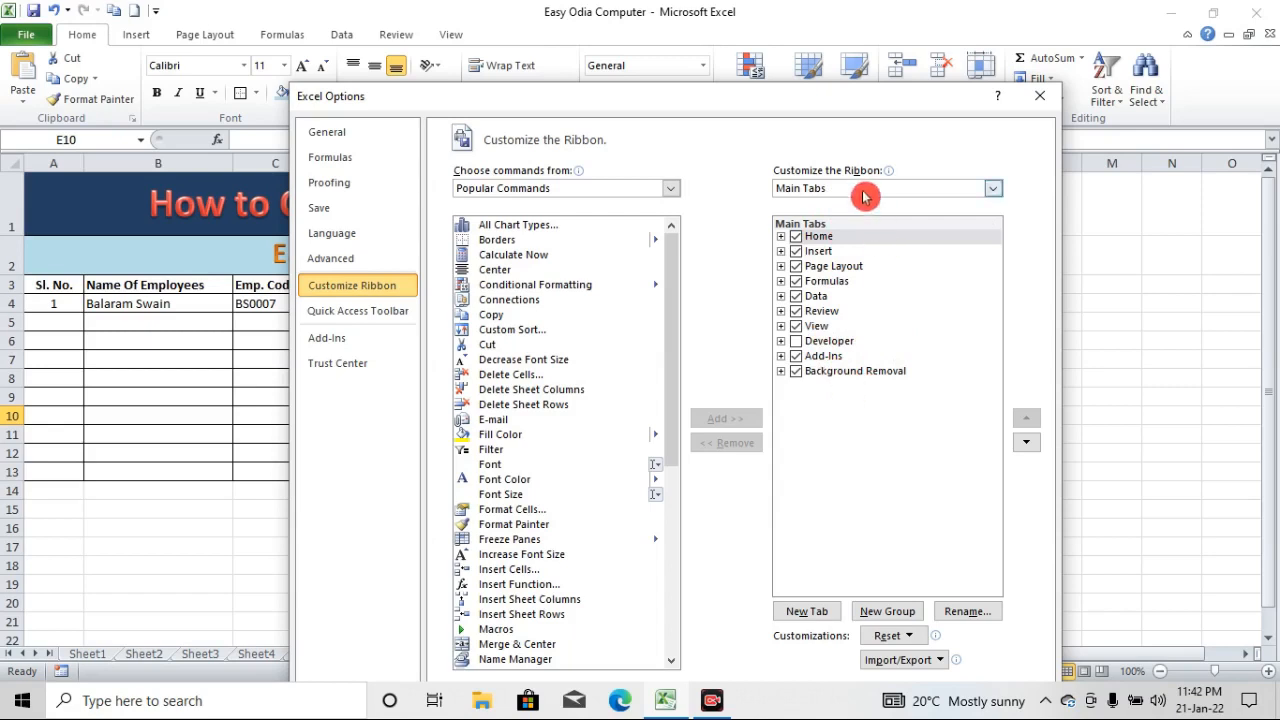
Expand the Data tab in the Main Tabs list and add a new custom group to it
{"action": "left_click", "coordinate": [815, 297]}
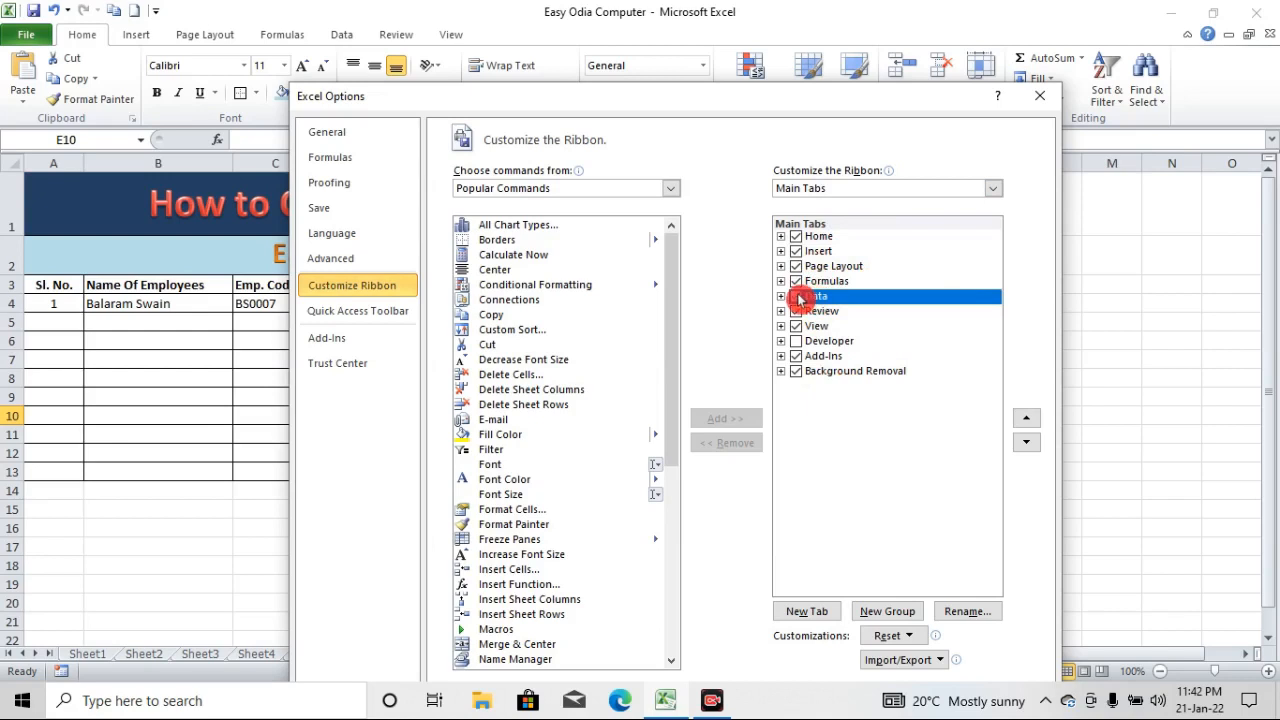
{"action": "left_click", "coordinate": [781, 296]}
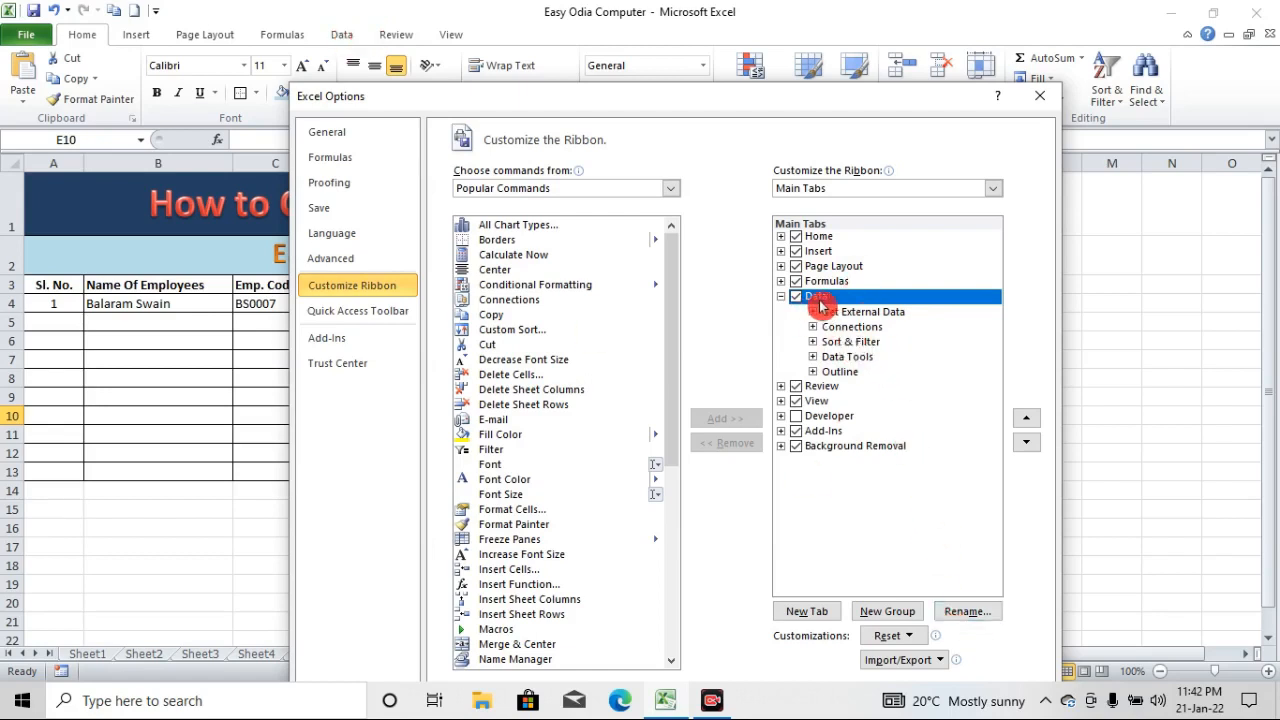
{"action": "left_click", "coordinate": [897, 614]}
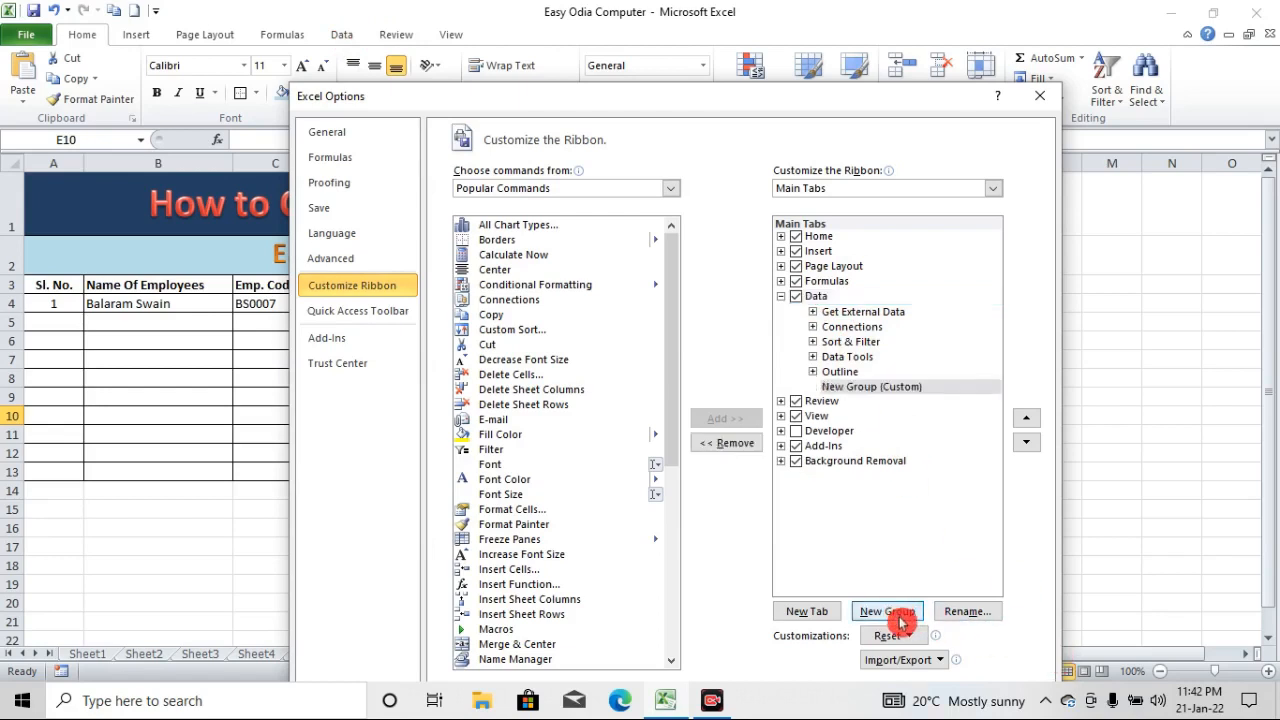
Rename the new custom group under the Data tab as "Dada Entry" and choose a symbol for it
{"action": "left_click", "coordinate": [931, 389]}
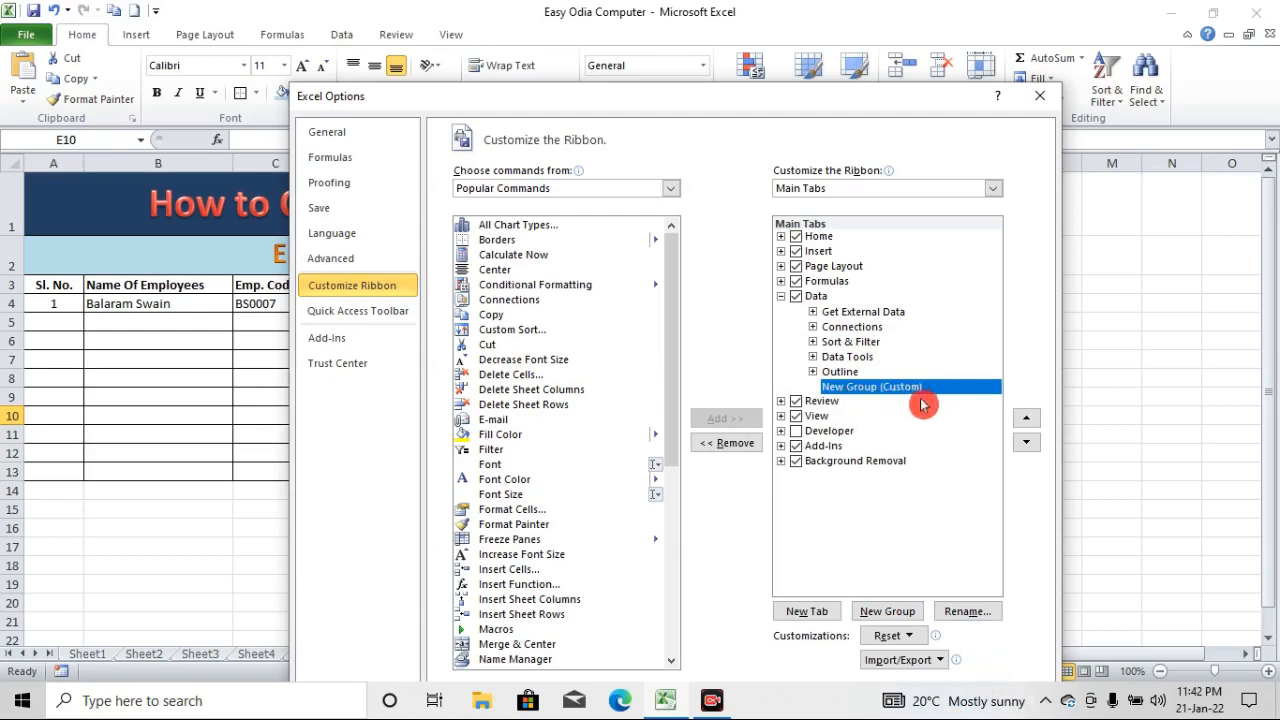
{"action": "left_click", "coordinate": [965, 611]}
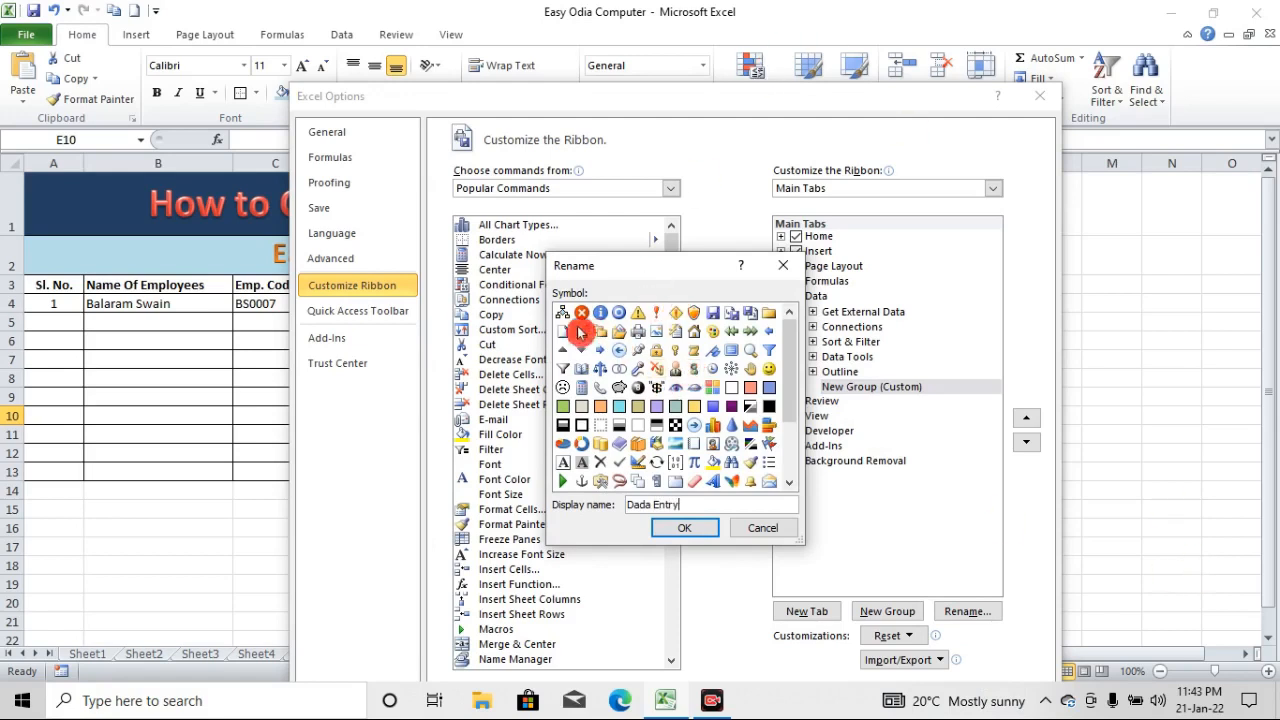
{"action": "scroll", "coordinate": [710, 425], "scroll_direction": "down", "scroll_amount": 2}
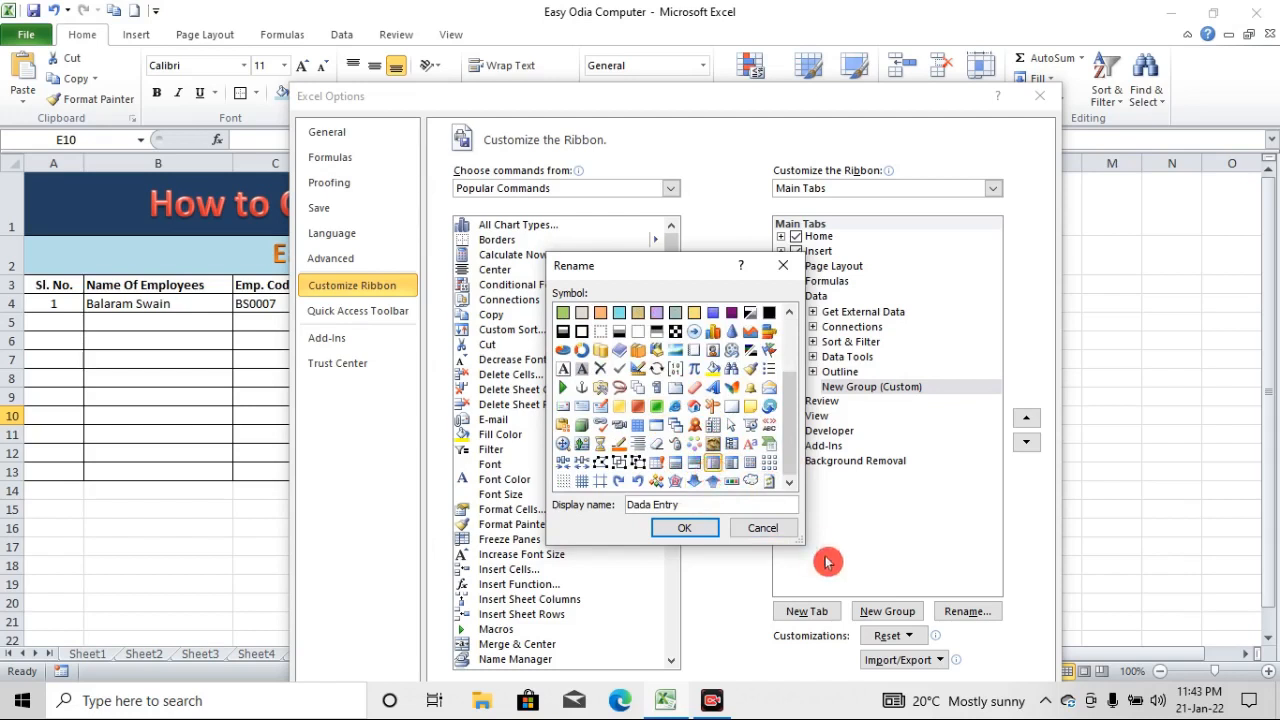
{"action": "left_click", "coordinate": [707, 531]}
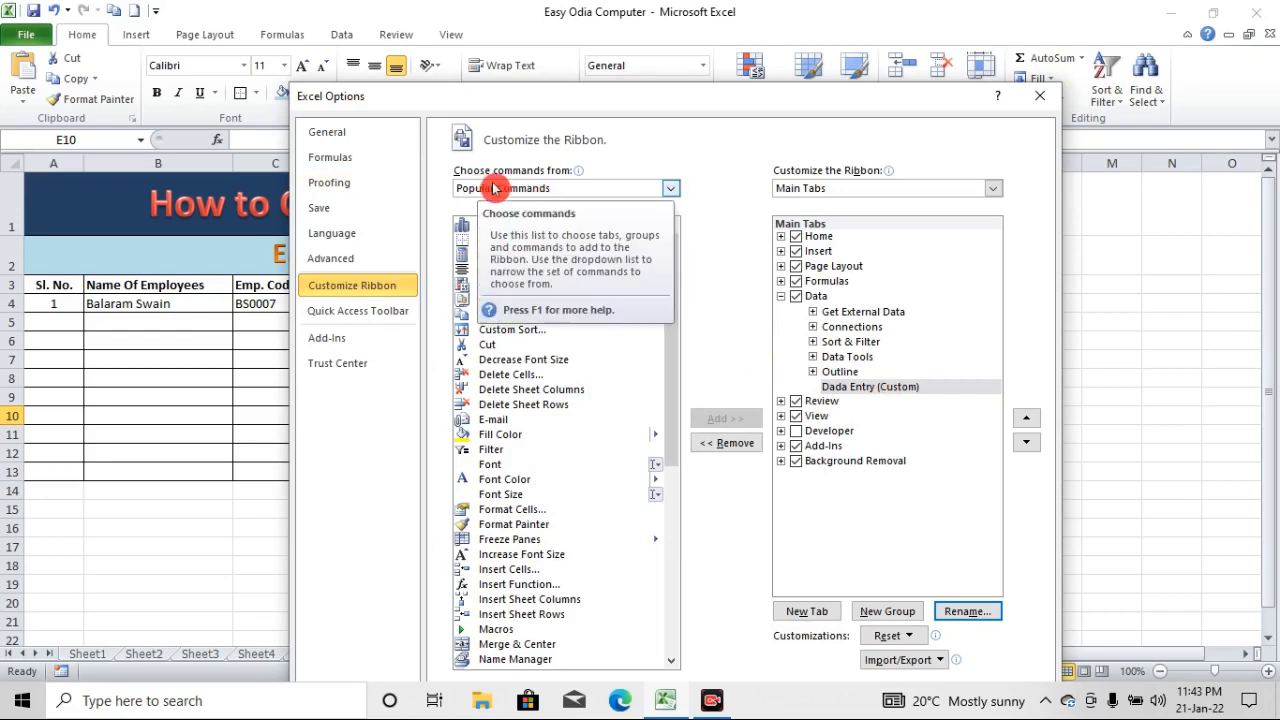
Set the source list of available commands to Commands Not in the Ribbon
{"action": "left_click", "coordinate": [670, 190]}
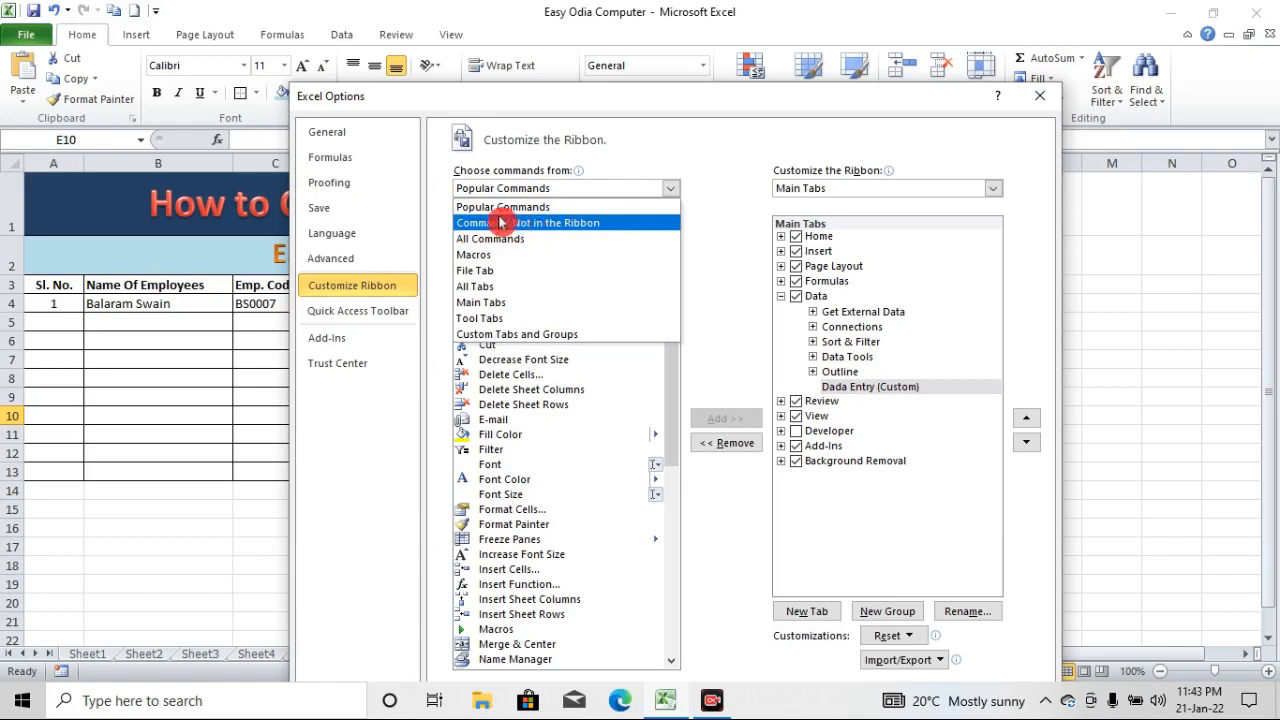
{"action": "left_click", "coordinate": [664, 195]}
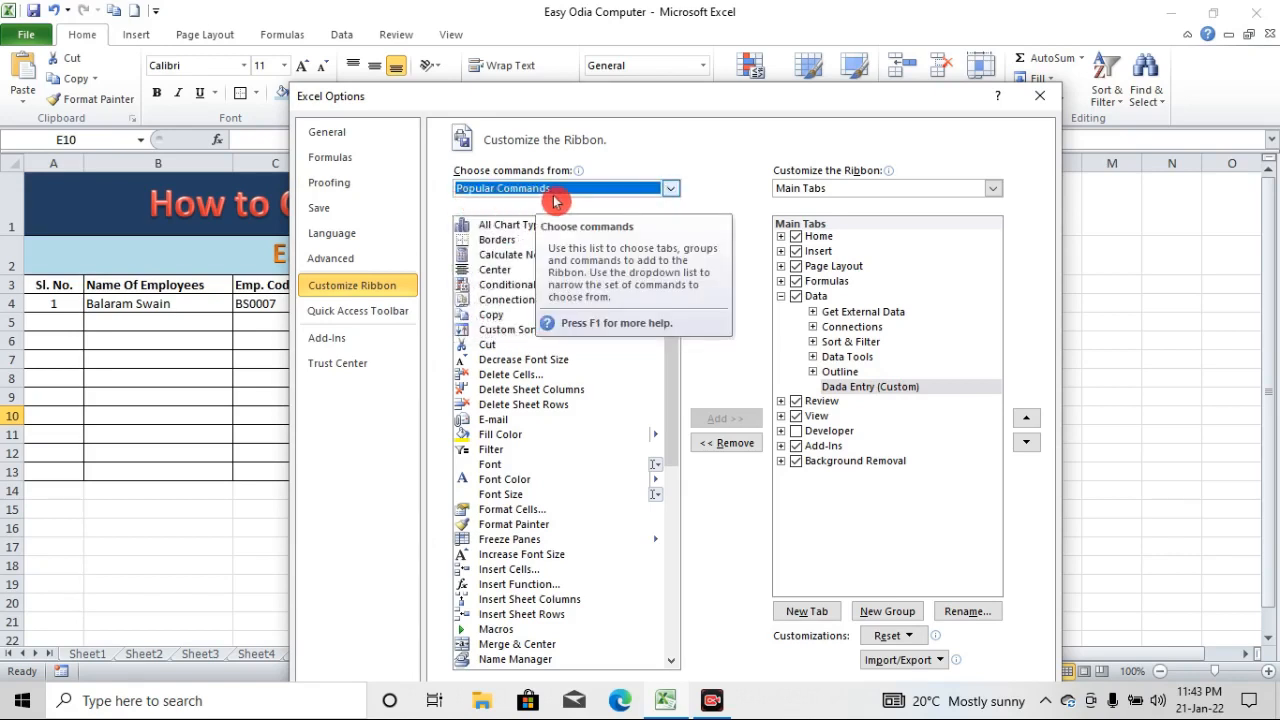
{"action": "left_click", "coordinate": [671, 189]}
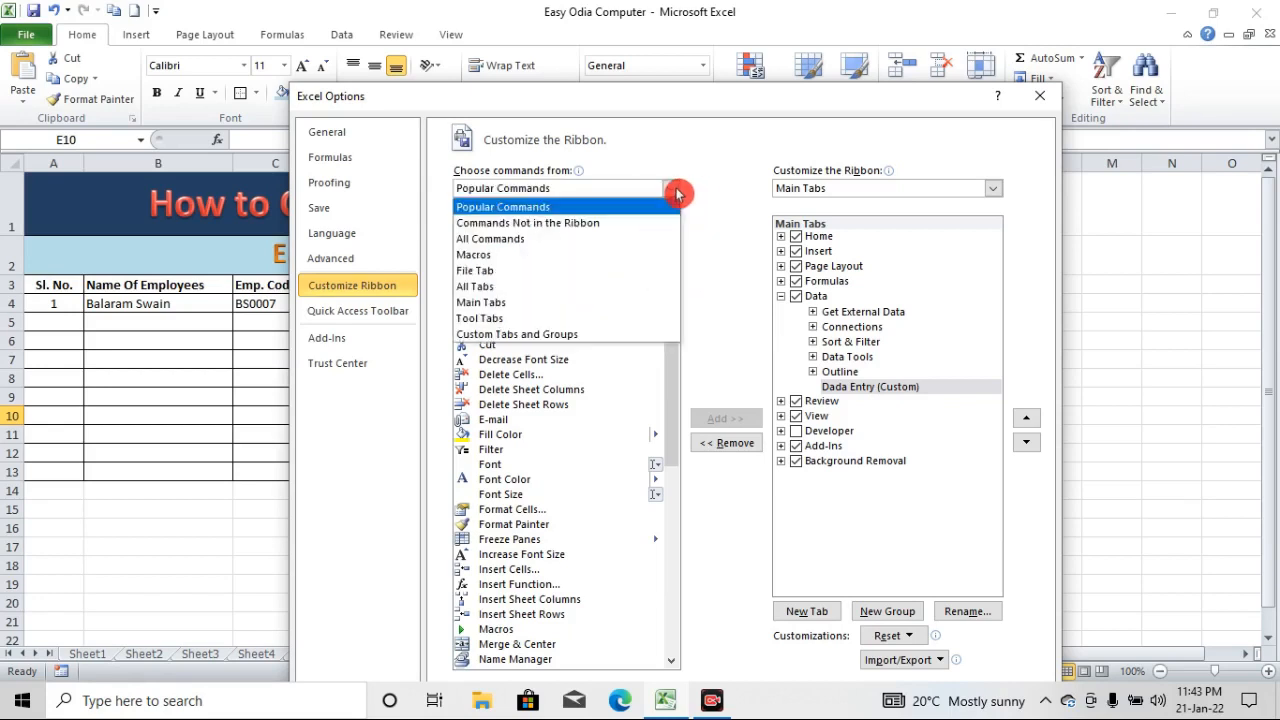
{"action": "left_click", "coordinate": [555, 228]}
Find the Form command, add it to the Dada Entry custom group, and apply the ribbon customization
{"action": "scroll", "coordinate": [623, 249], "scroll_direction": "down", "scroll_amount": 8}
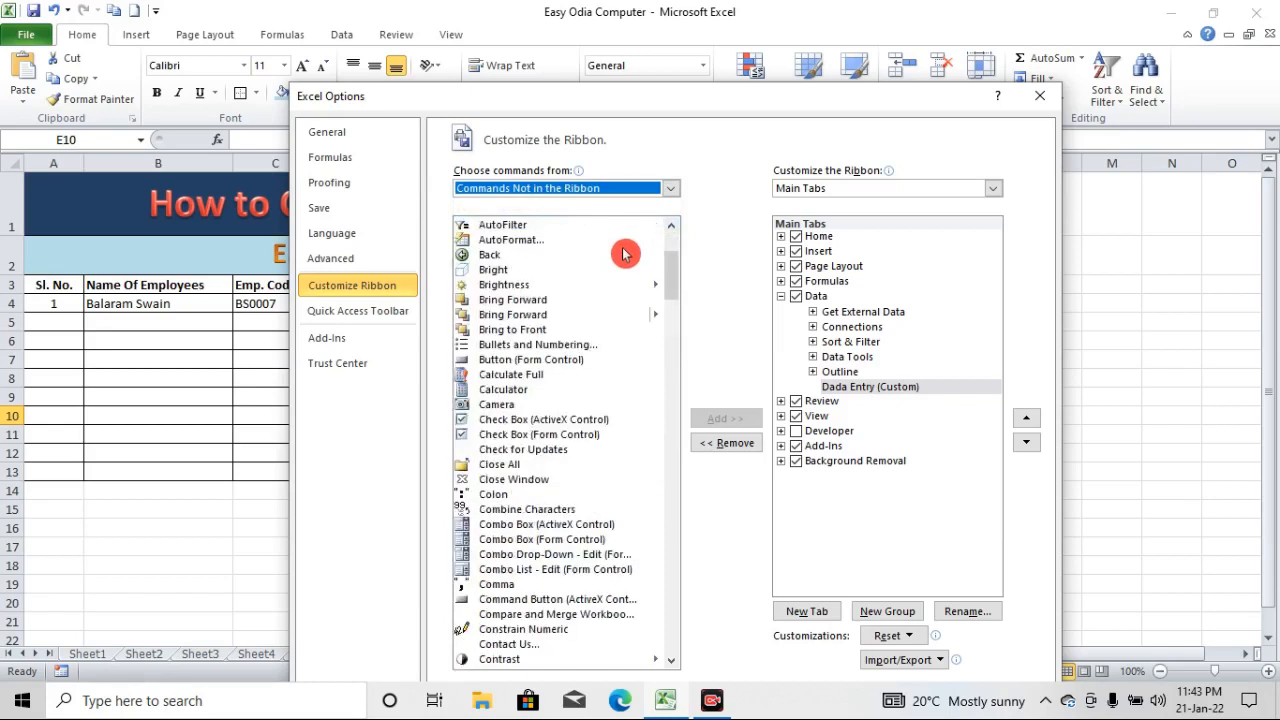
{"action": "scroll", "coordinate": [594, 474], "scroll_direction": "down", "scroll_amount": 15}
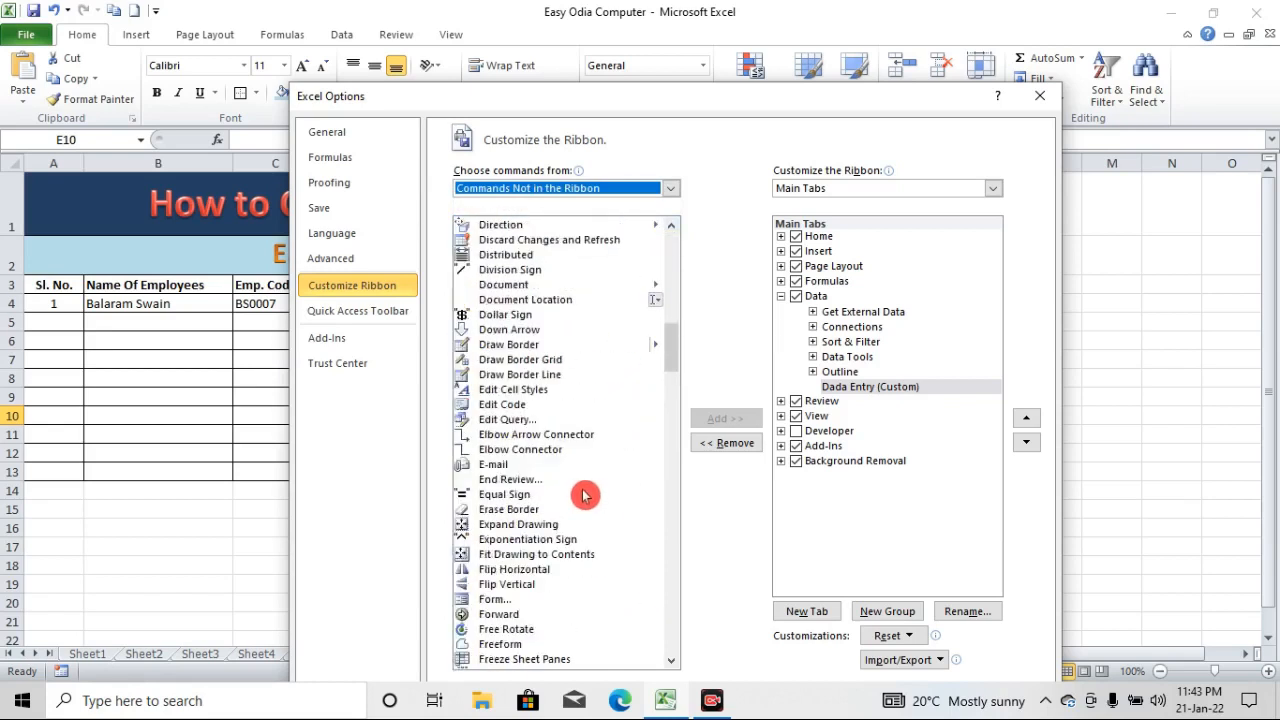
{"action": "scroll", "coordinate": [581, 464], "scroll_direction": "down", "scroll_amount": 14}
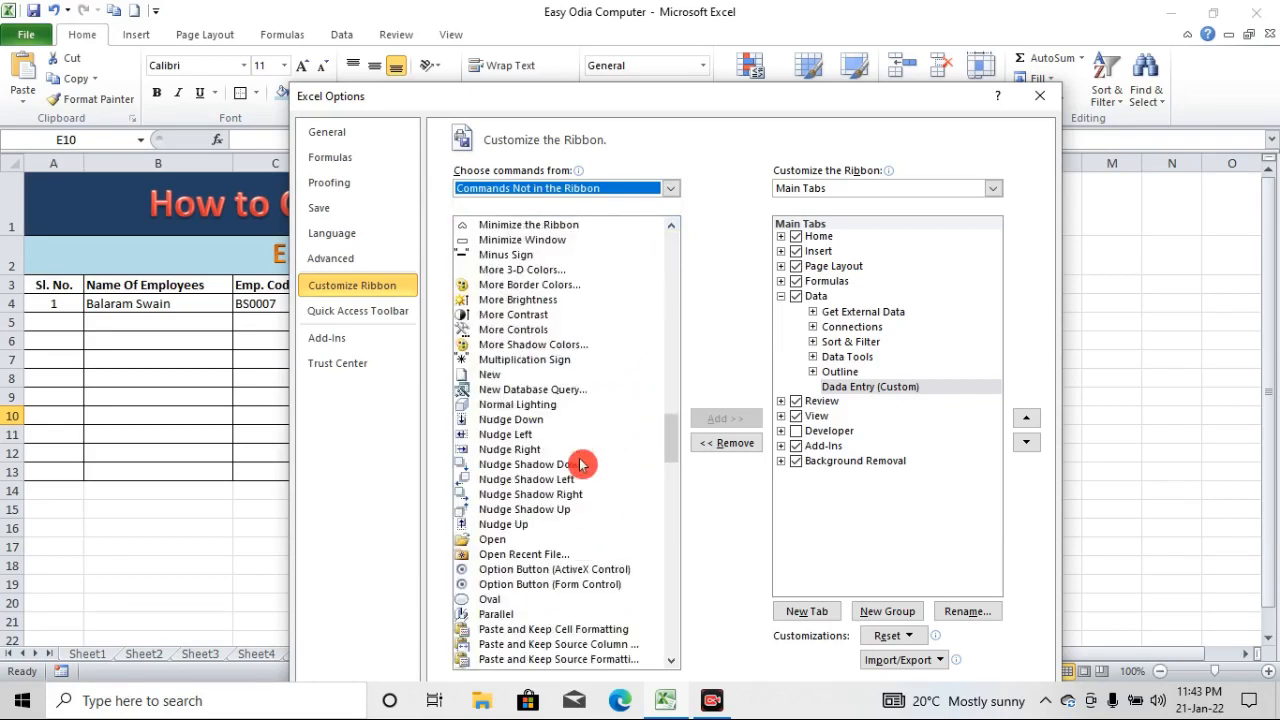
{"action": "scroll", "coordinate": [581, 464], "scroll_direction": "down", "scroll_amount": 20}
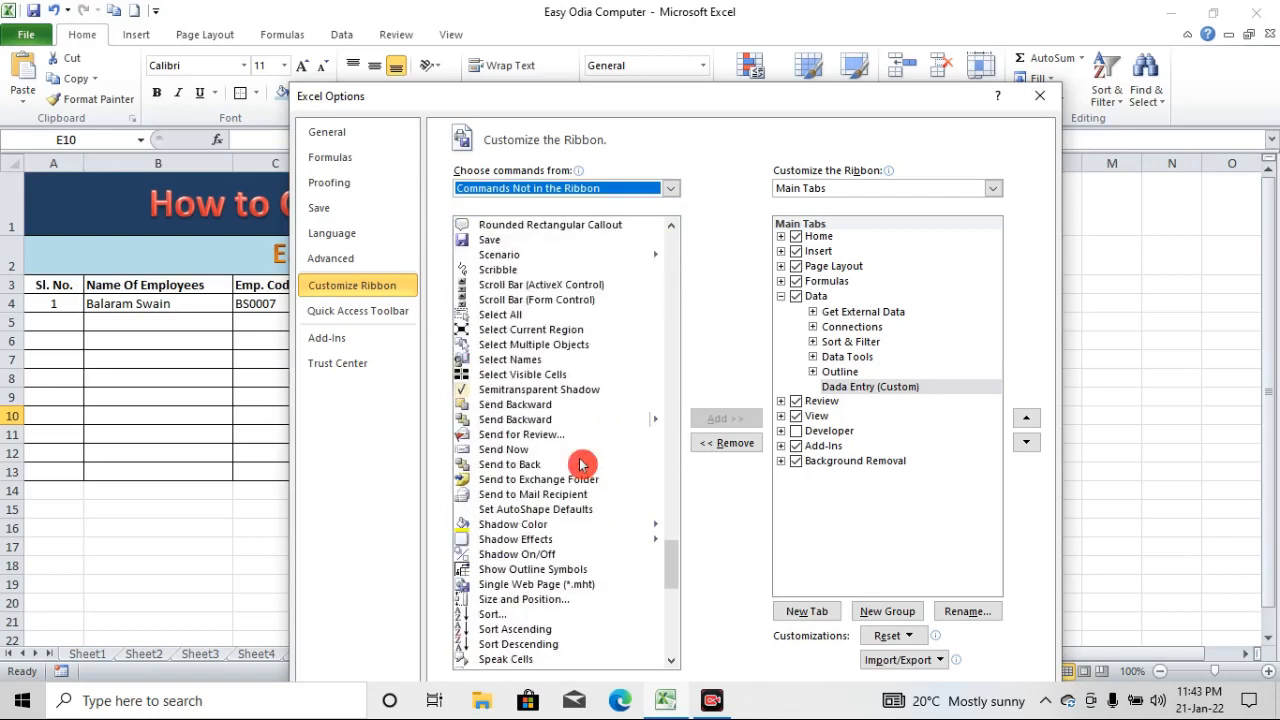
{"action": "scroll", "coordinate": [581, 464], "scroll_direction": "up", "scroll_amount": 20}
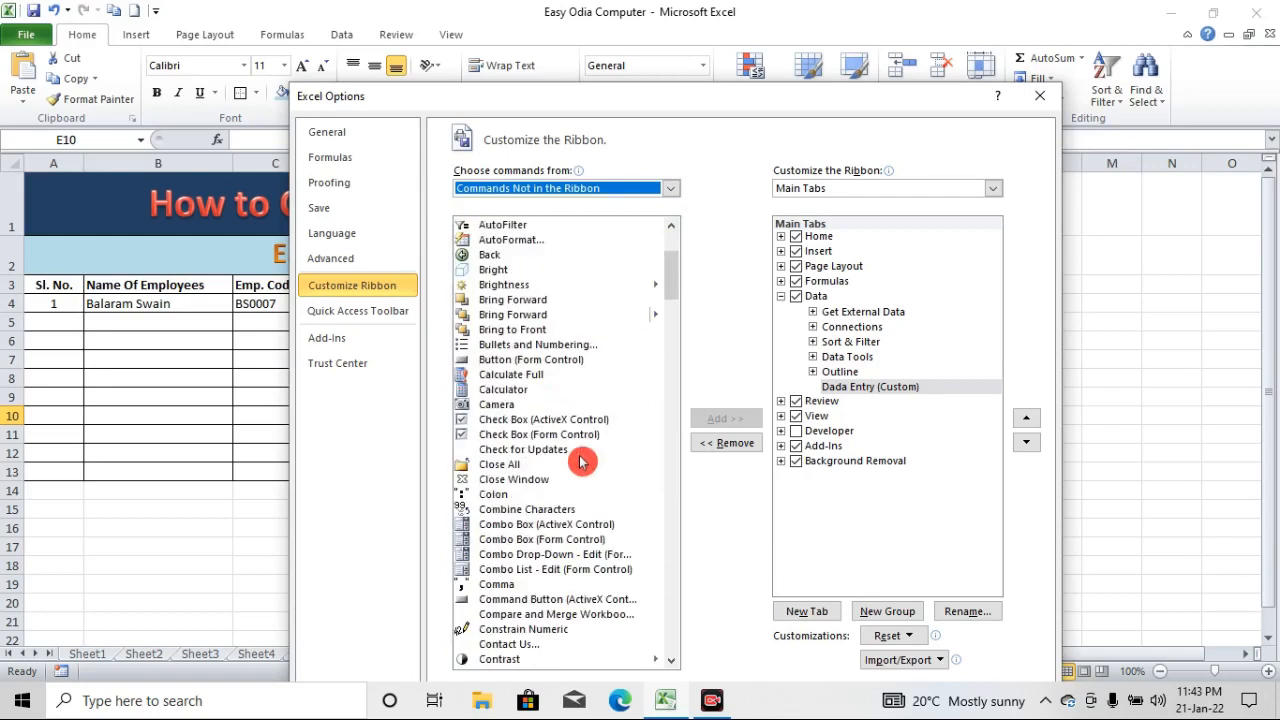
{"action": "scroll", "coordinate": [581, 461], "scroll_direction": "down", "scroll_amount": 20}
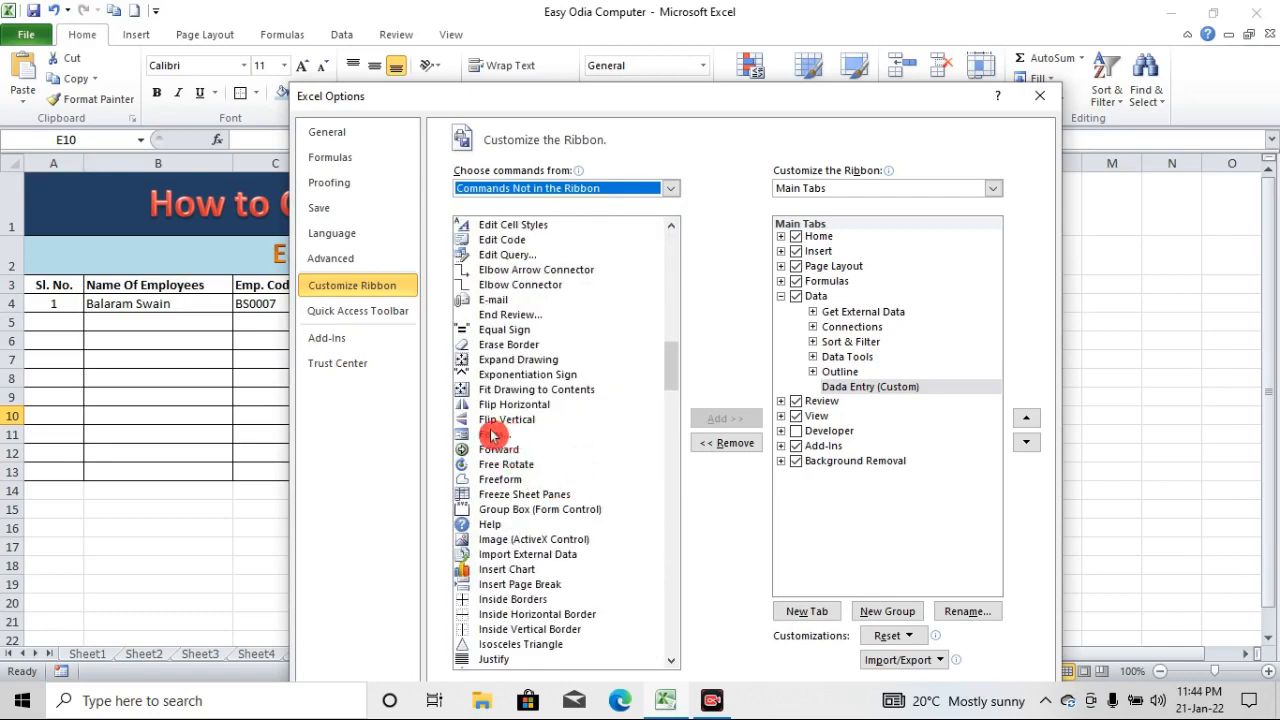
{"action": "left_click", "coordinate": [492, 435]}
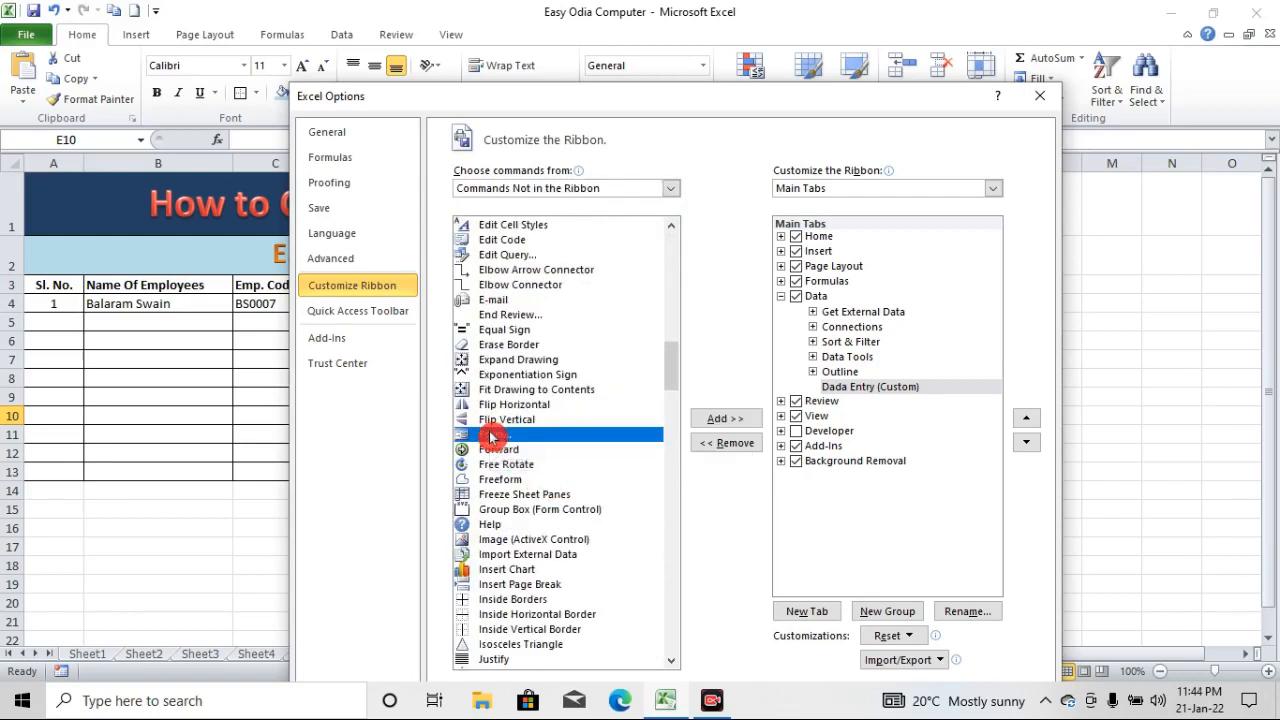
{"action": "left_click", "coordinate": [743, 422]}
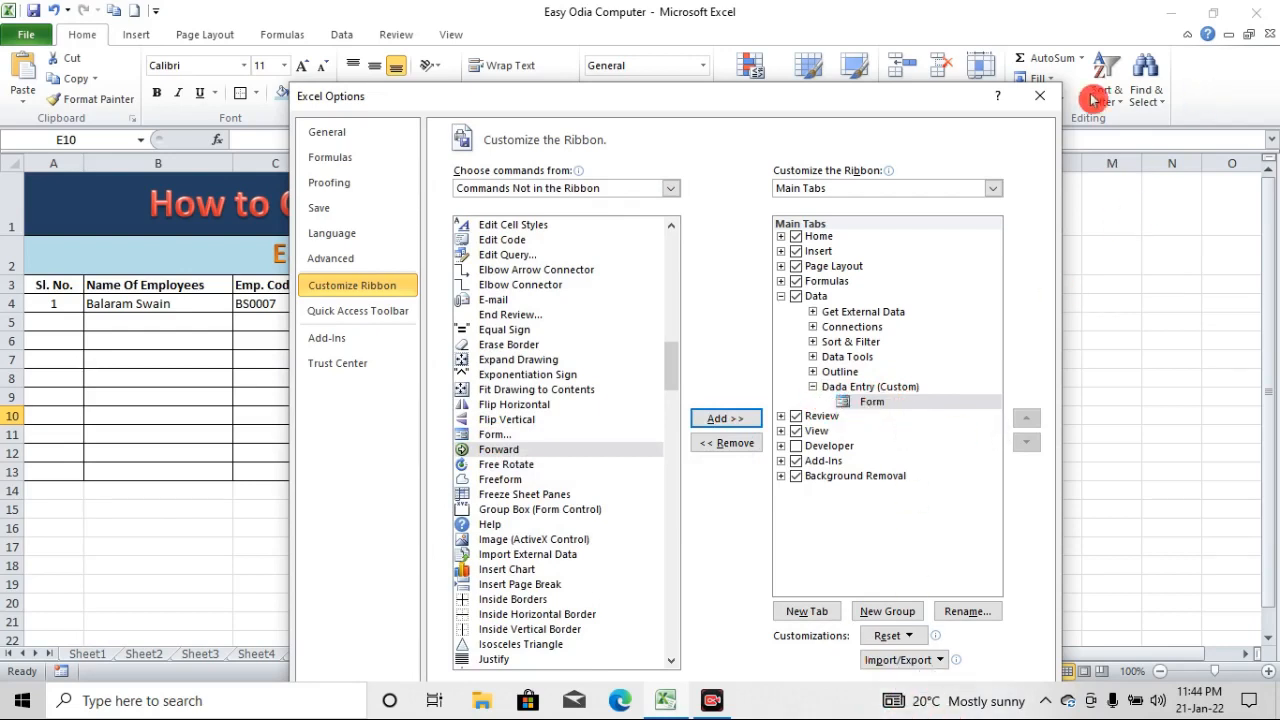
{"action": "left_click_drag", "start_coordinate": [886, 98], "coordinate": [871, 59]}
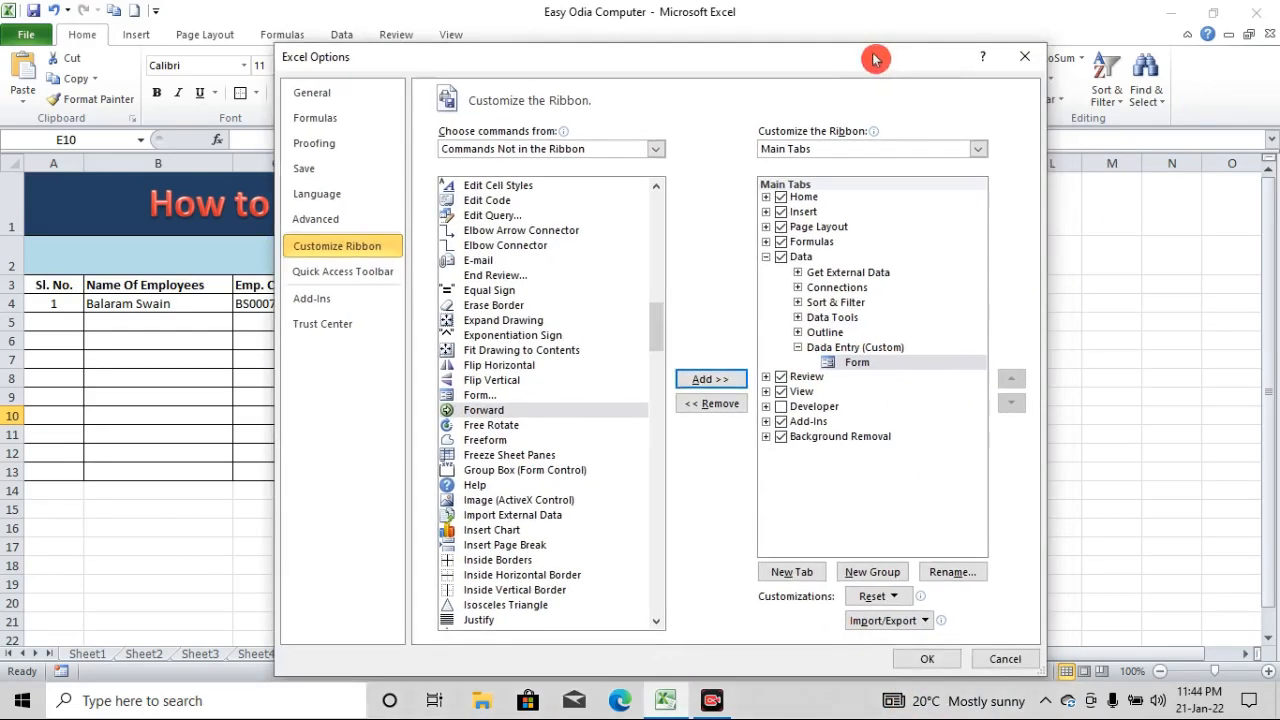
{"action": "left_click", "coordinate": [945, 659]}
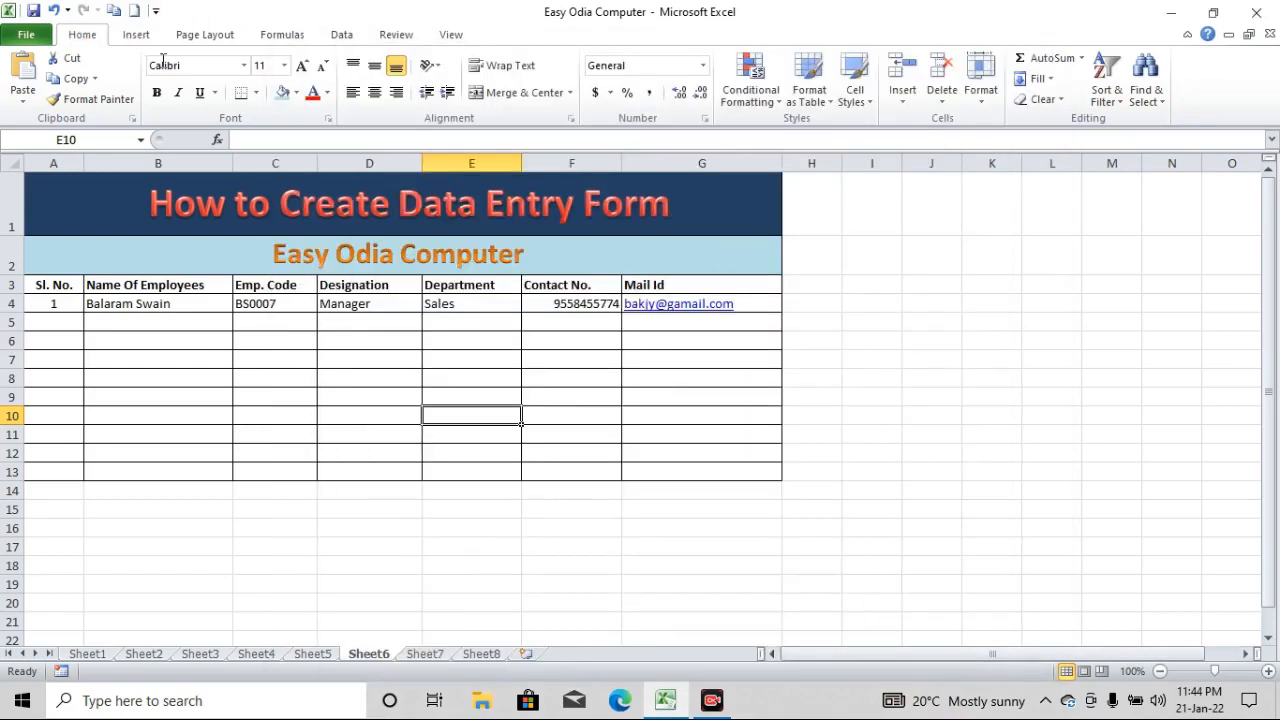
Look through the ribbon's tabs and check the Dada Entry group with its Form command on the Data tab
{"action": "left_click", "coordinate": [345, 35]}
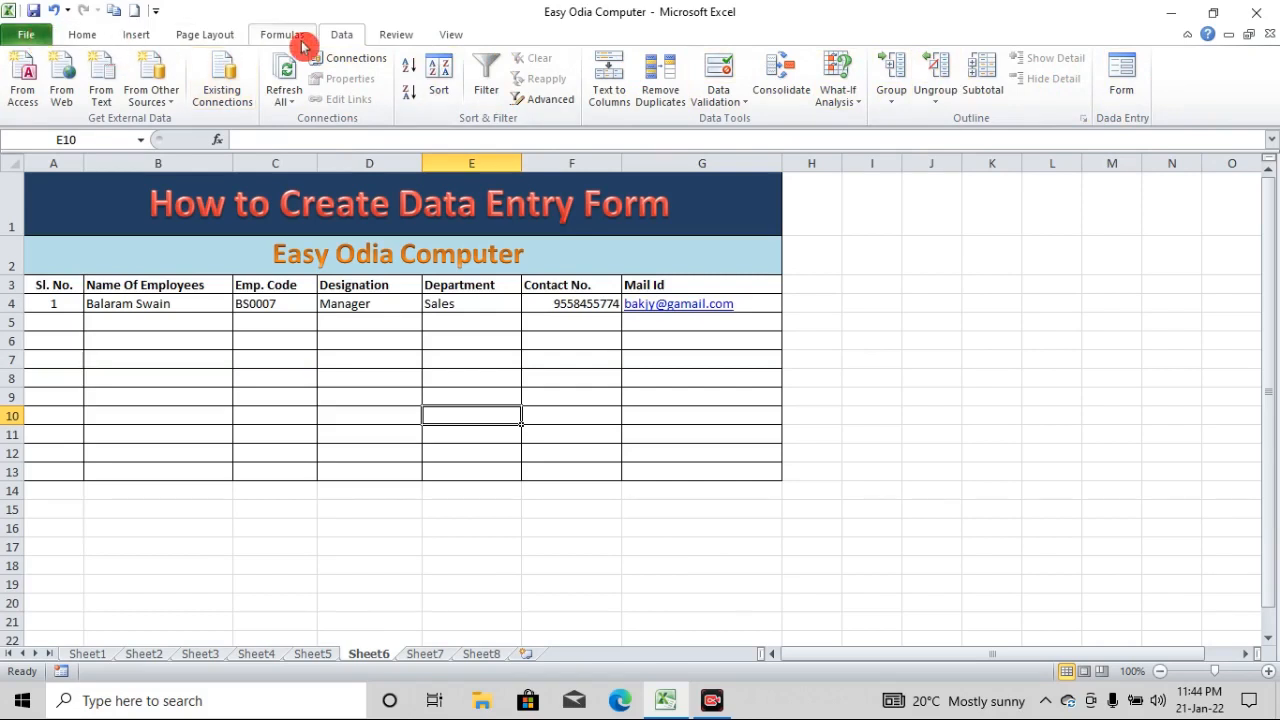
{"action": "left_click", "coordinate": [36, 33]}
{"action": "left_click", "coordinate": [82, 35]}
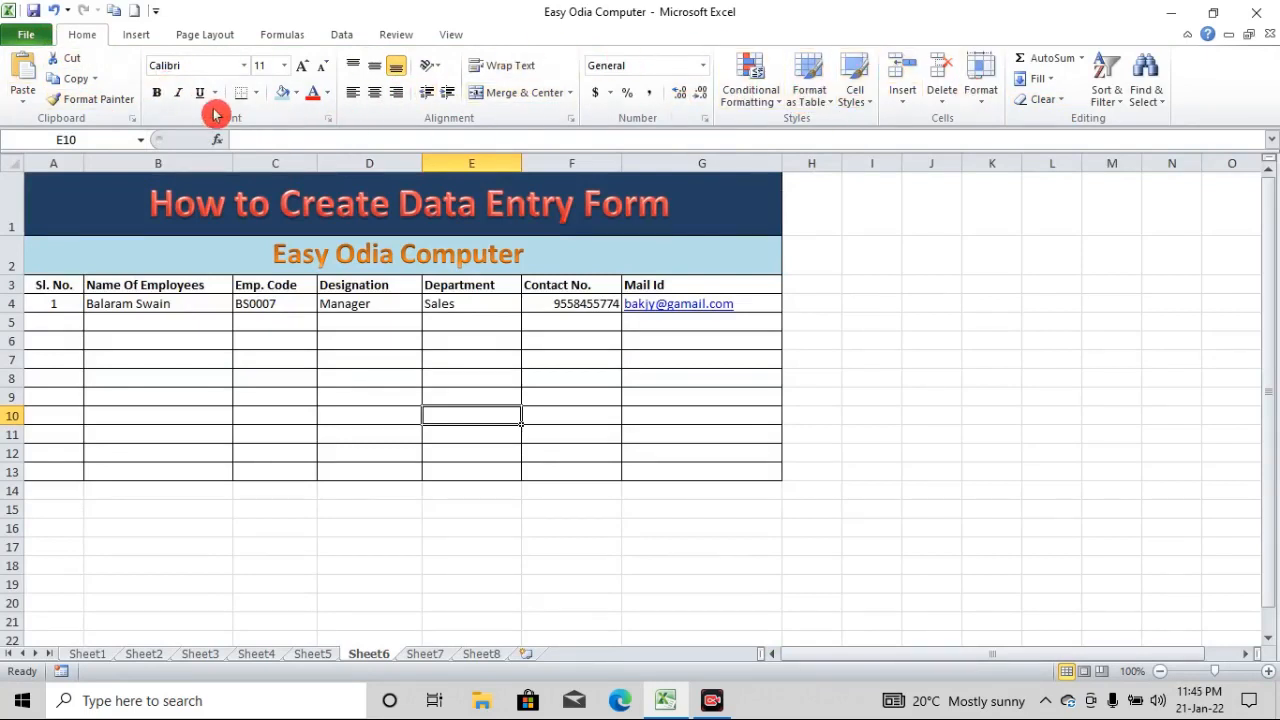
{"action": "left_click", "coordinate": [142, 36]}
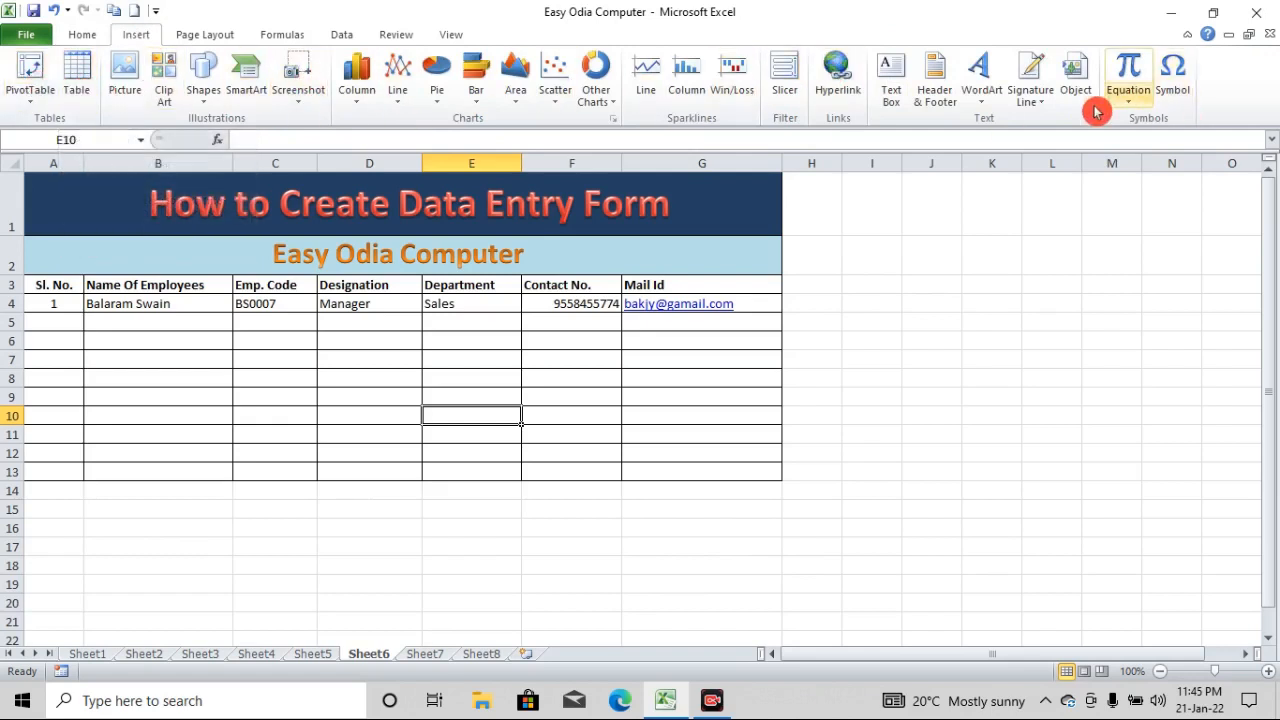
{"action": "left_click", "coordinate": [207, 36]}
{"action": "left_click", "coordinate": [284, 38]}
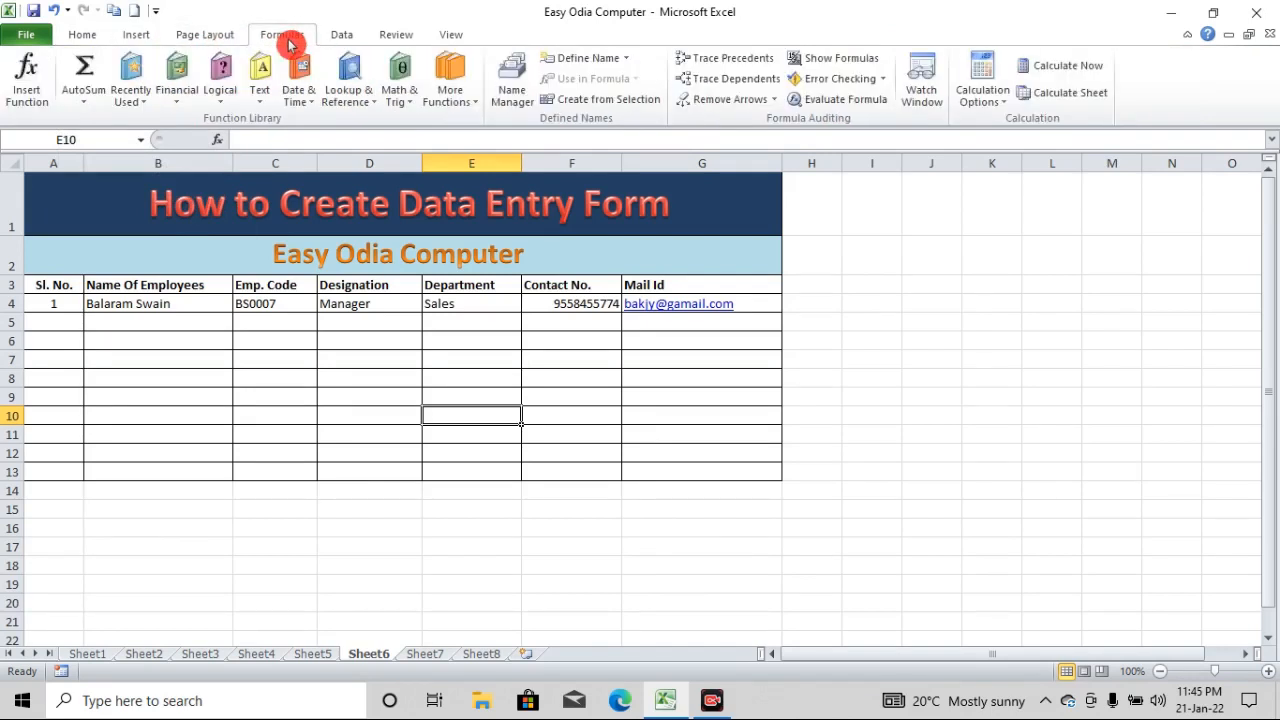
{"action": "left_click", "coordinate": [336, 38]}
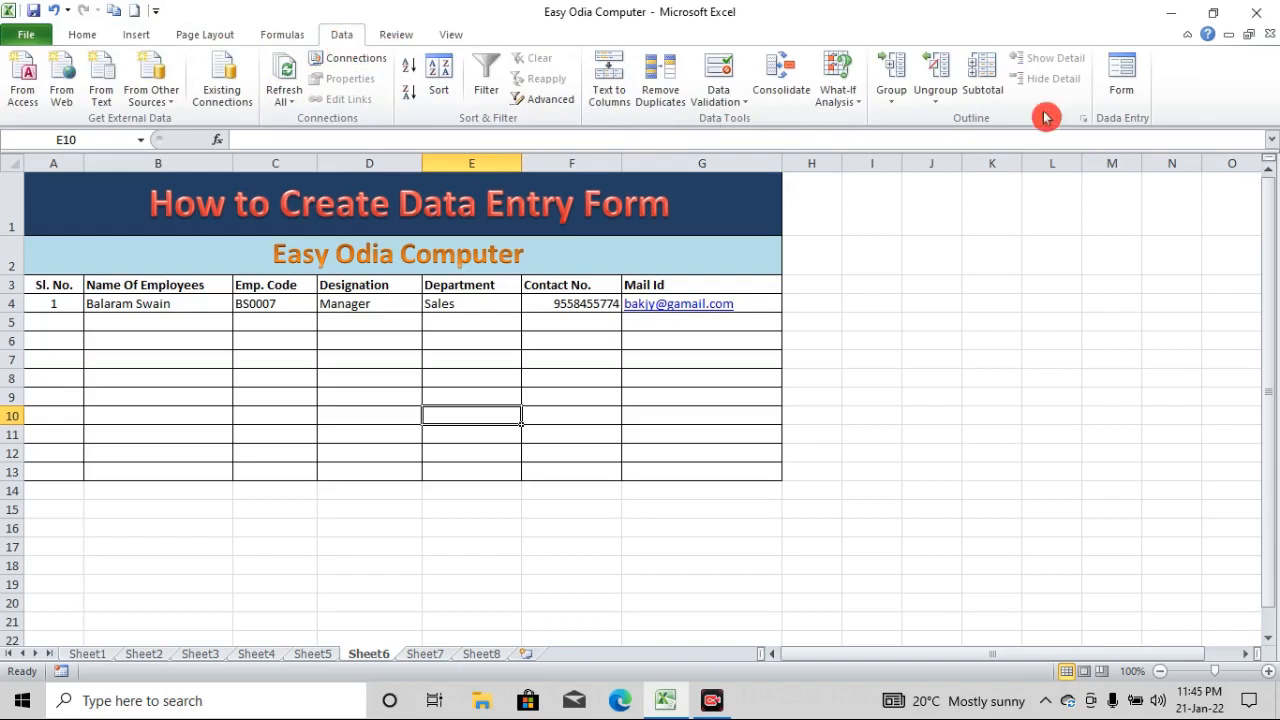
Open the data form from the employee table's Name Of Employees header, move it beside the table to view its fields, and close it
{"action": "left_click", "coordinate": [435, 401]}
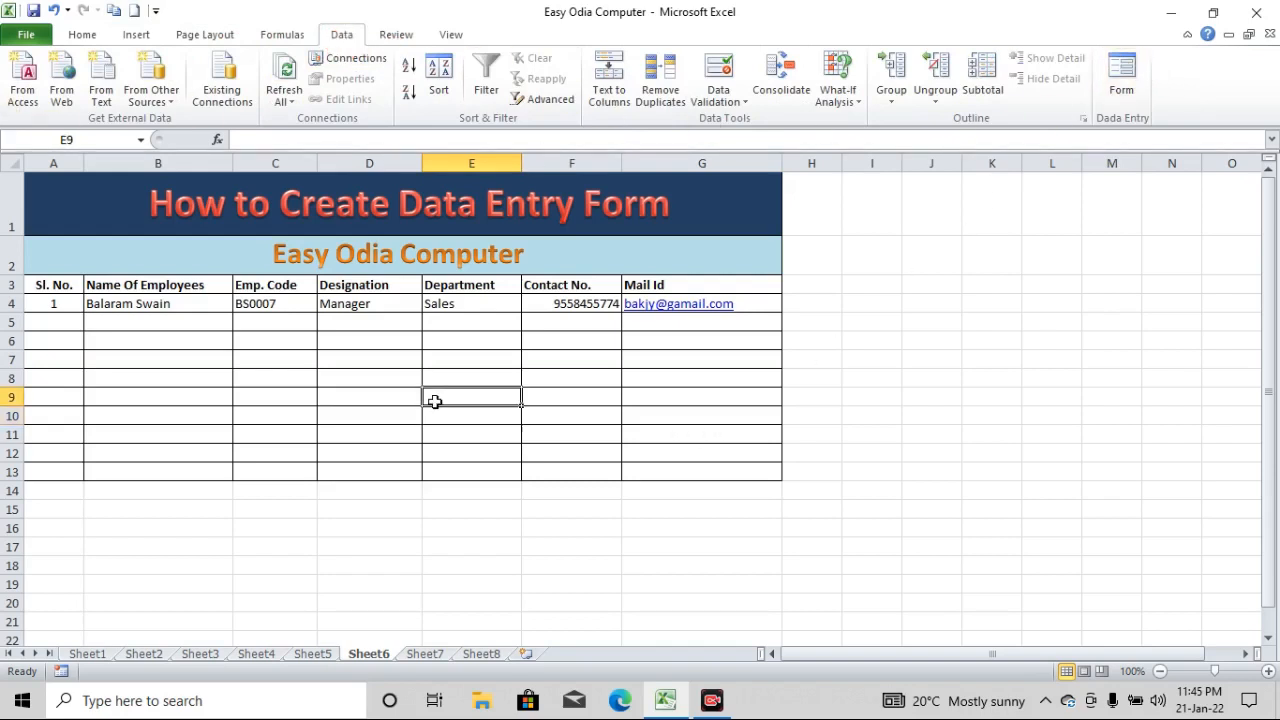
{"action": "left_click", "coordinate": [131, 287]}
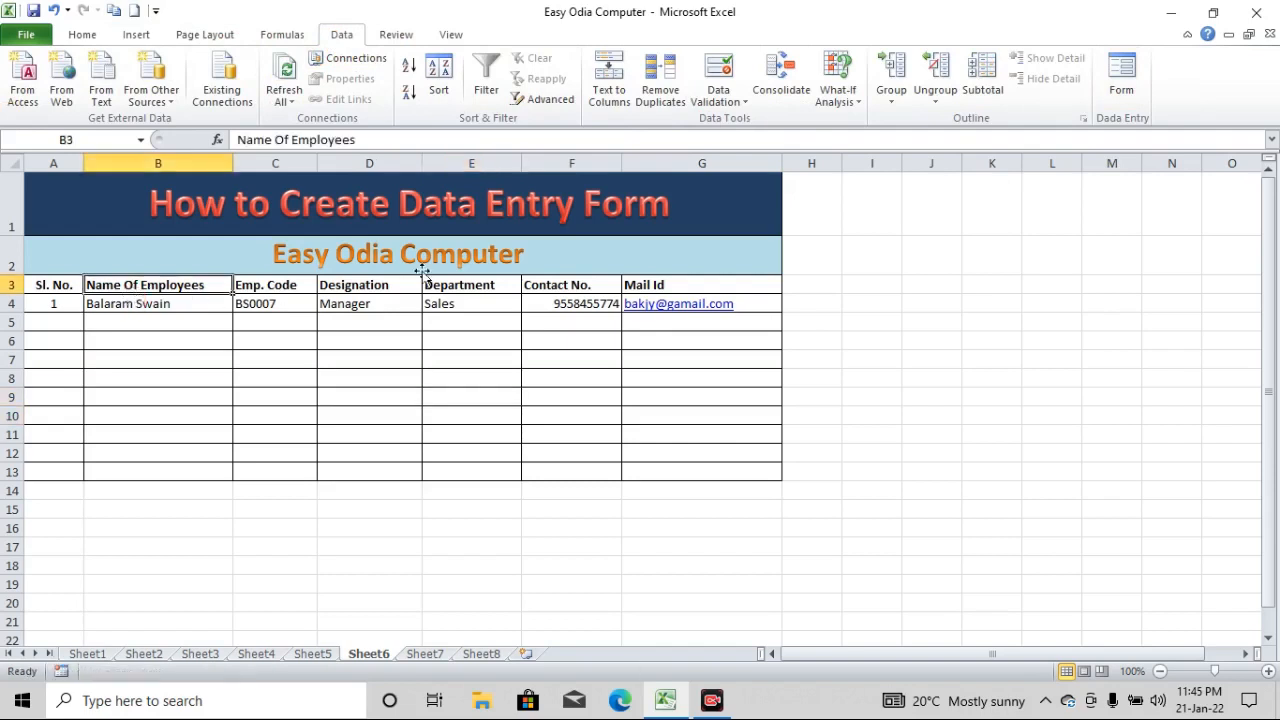
{"action": "left_click", "coordinate": [1141, 73]}
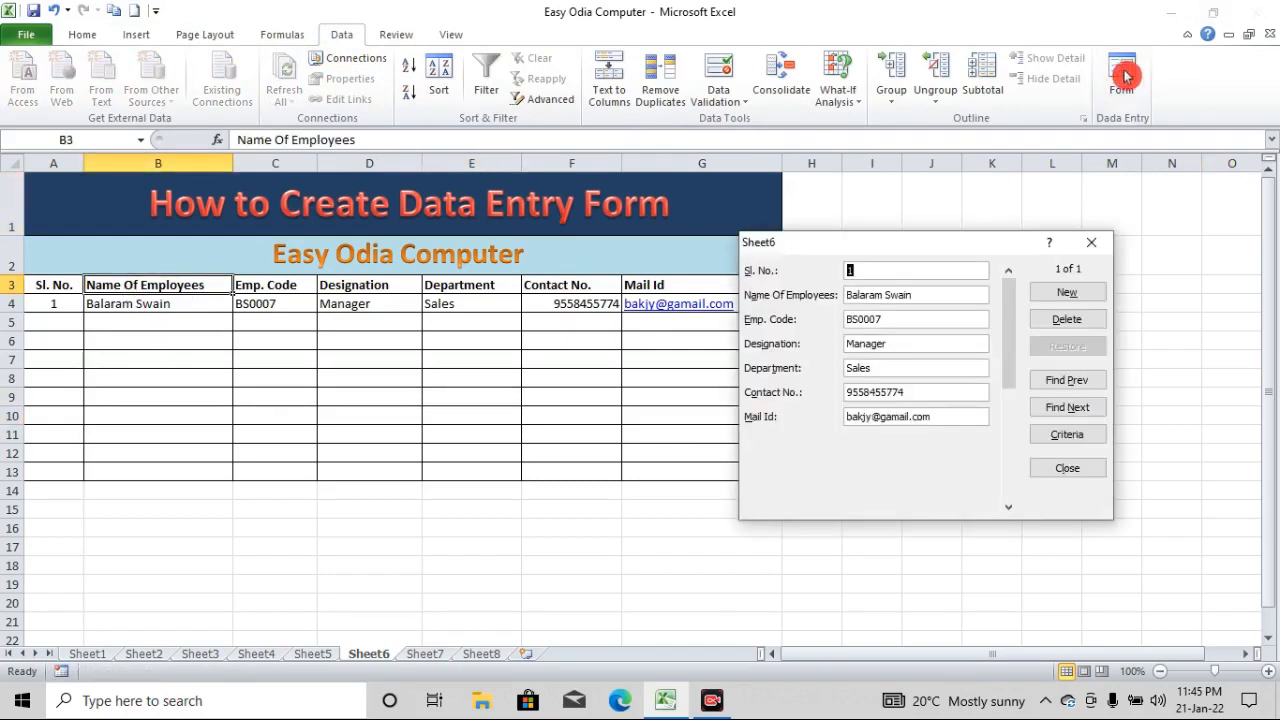
{"action": "left_click_drag", "start_coordinate": [929, 242], "coordinate": [940, 210]}
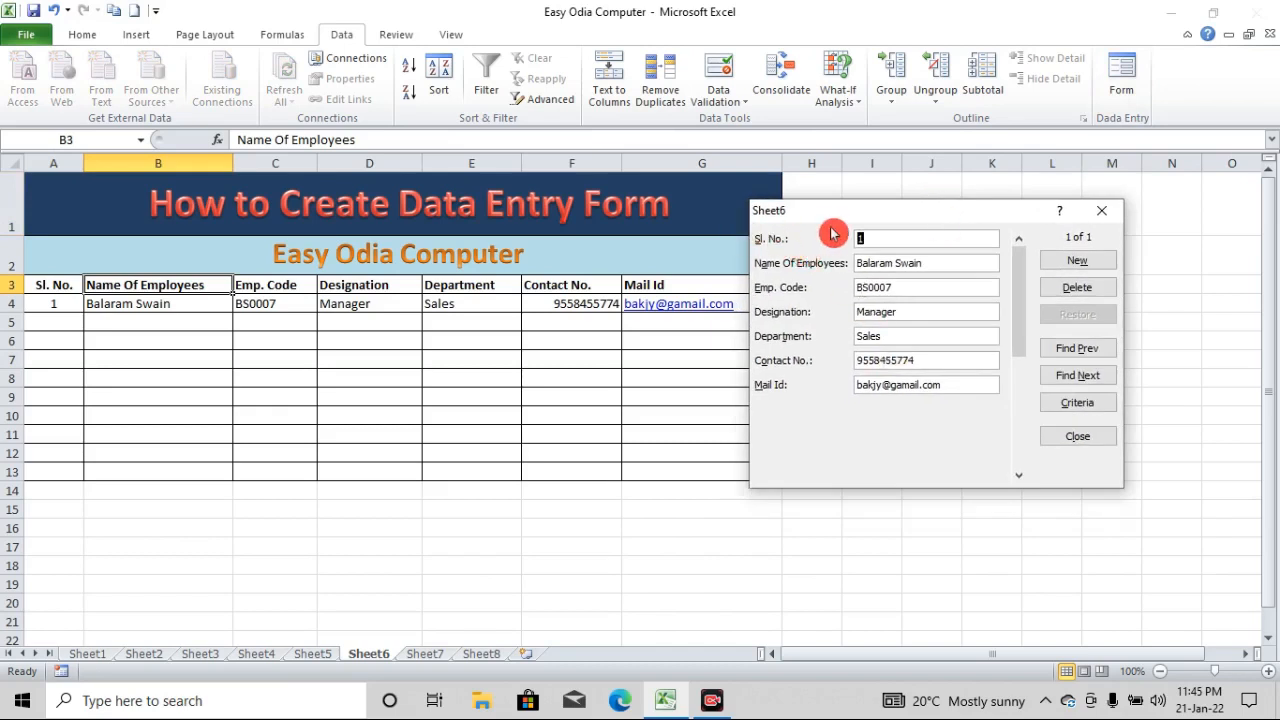
{"action": "left_click_drag", "start_coordinate": [937, 213], "coordinate": [999, 219]}
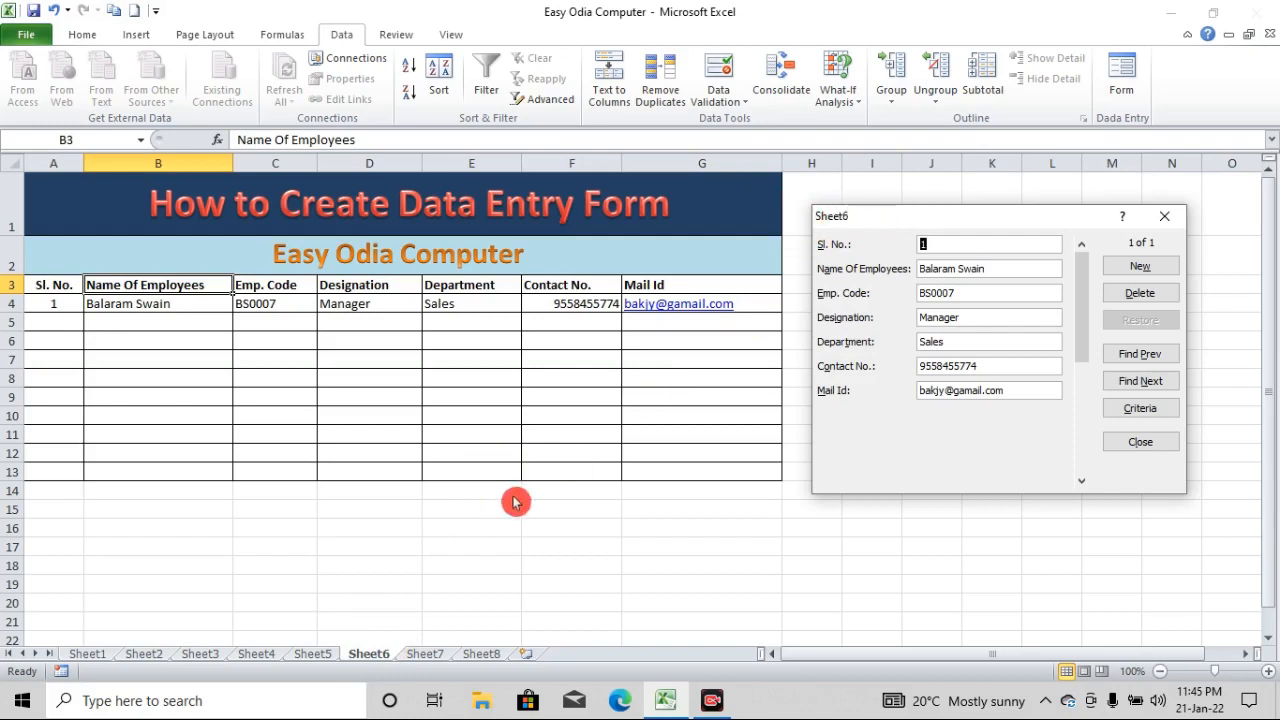
{"action": "left_click", "coordinate": [1169, 216]}
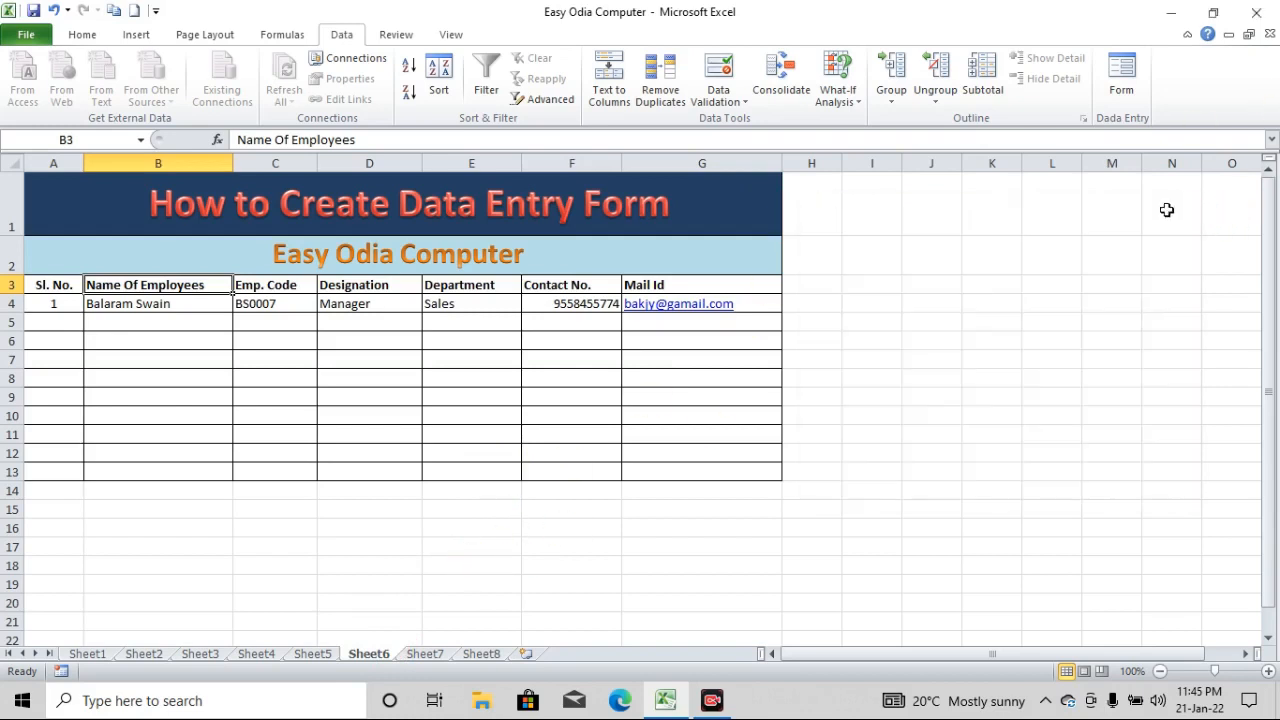
On Sheet5, try the Form command outside the product table, view the table's data form from cell C9, and close it
{"action": "left_click", "coordinate": [312, 654]}
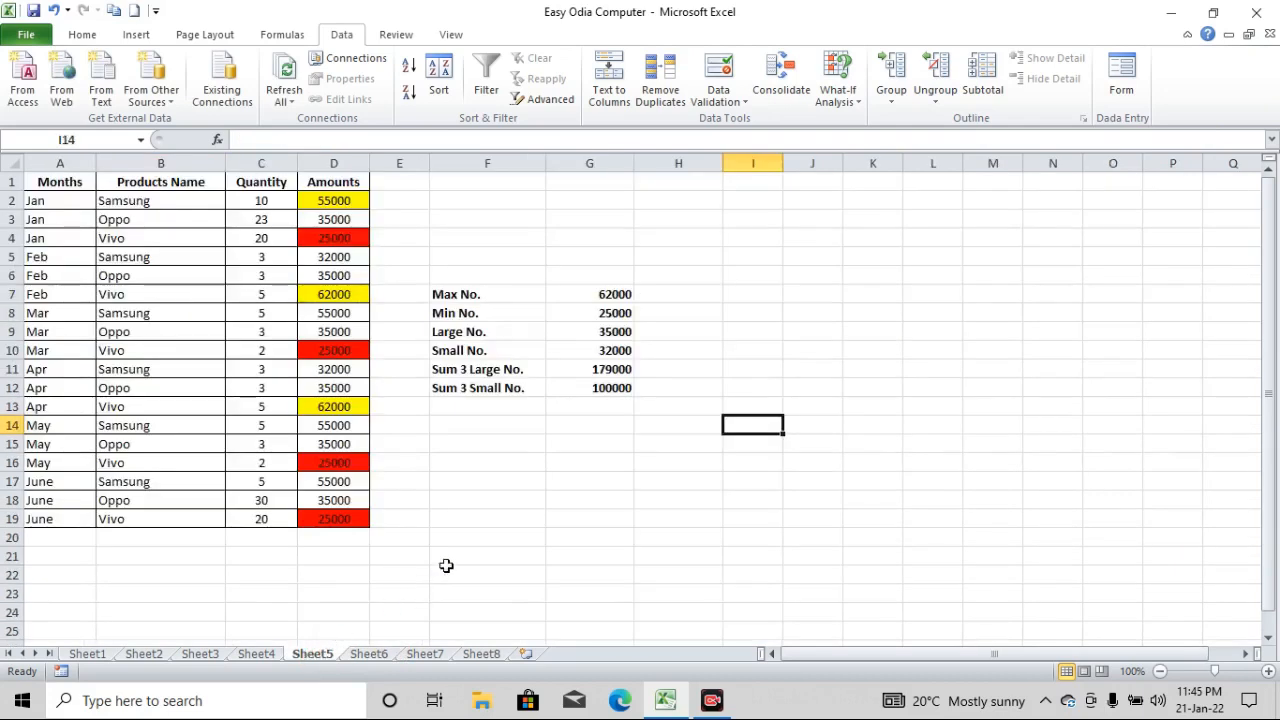
{"action": "left_click", "coordinate": [1135, 97]}
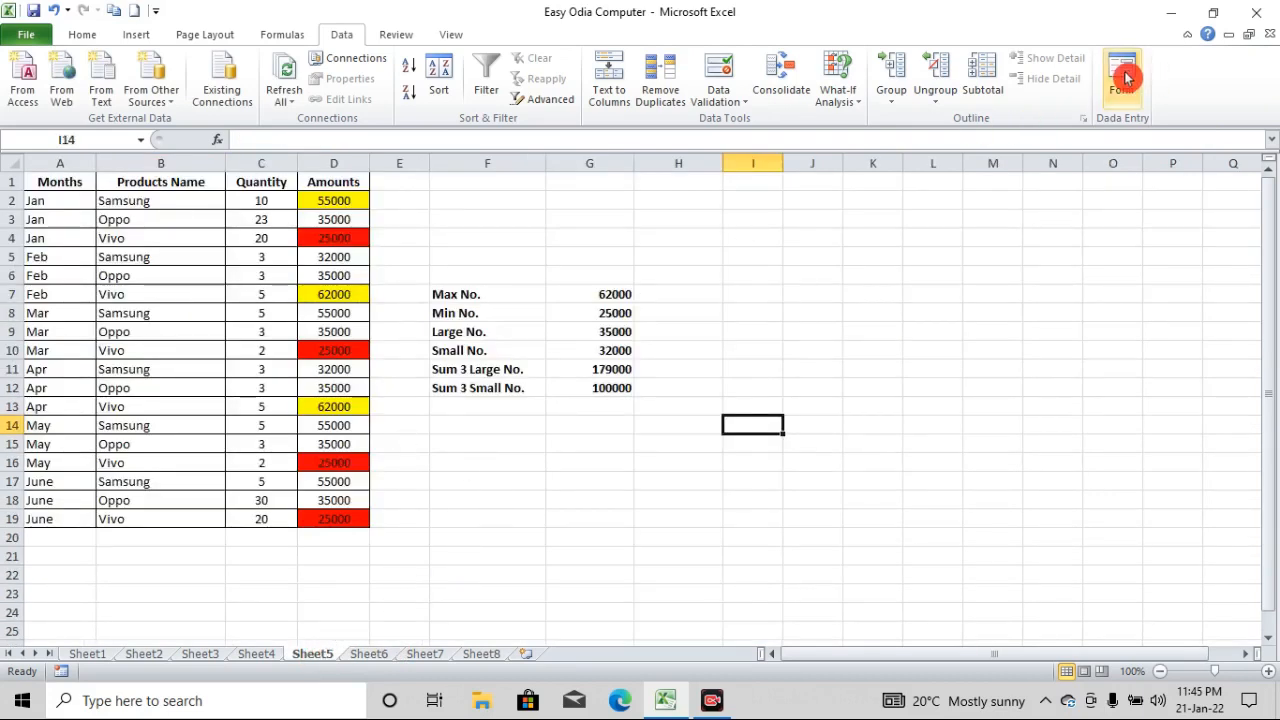
{"action": "left_click", "coordinate": [630, 398]}
{"action": "left_click", "coordinate": [290, 333]}
{"action": "left_click", "coordinate": [1121, 66]}
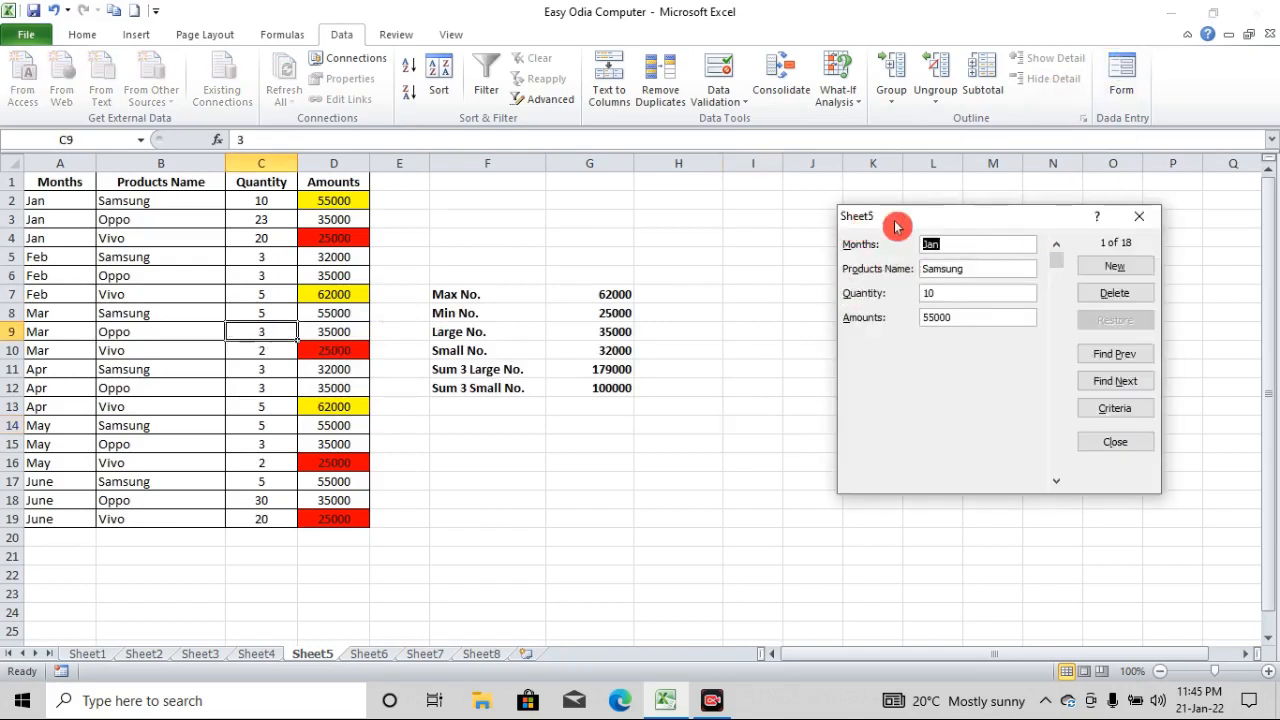
{"action": "left_click", "coordinate": [1138, 216]}
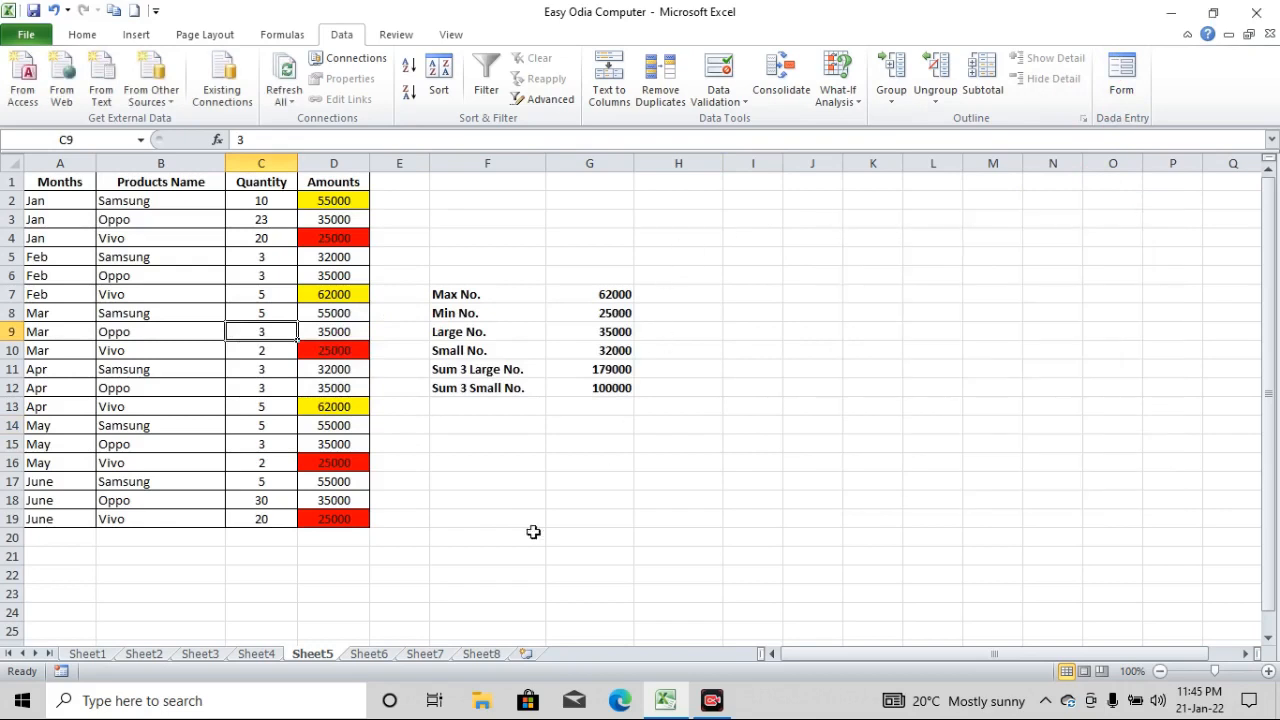
Try the Form command on the blank Sheet8 from cell A1 and dismiss the alert
{"action": "left_click", "coordinate": [428, 654]}
{"action": "left_click", "coordinate": [315, 327]}
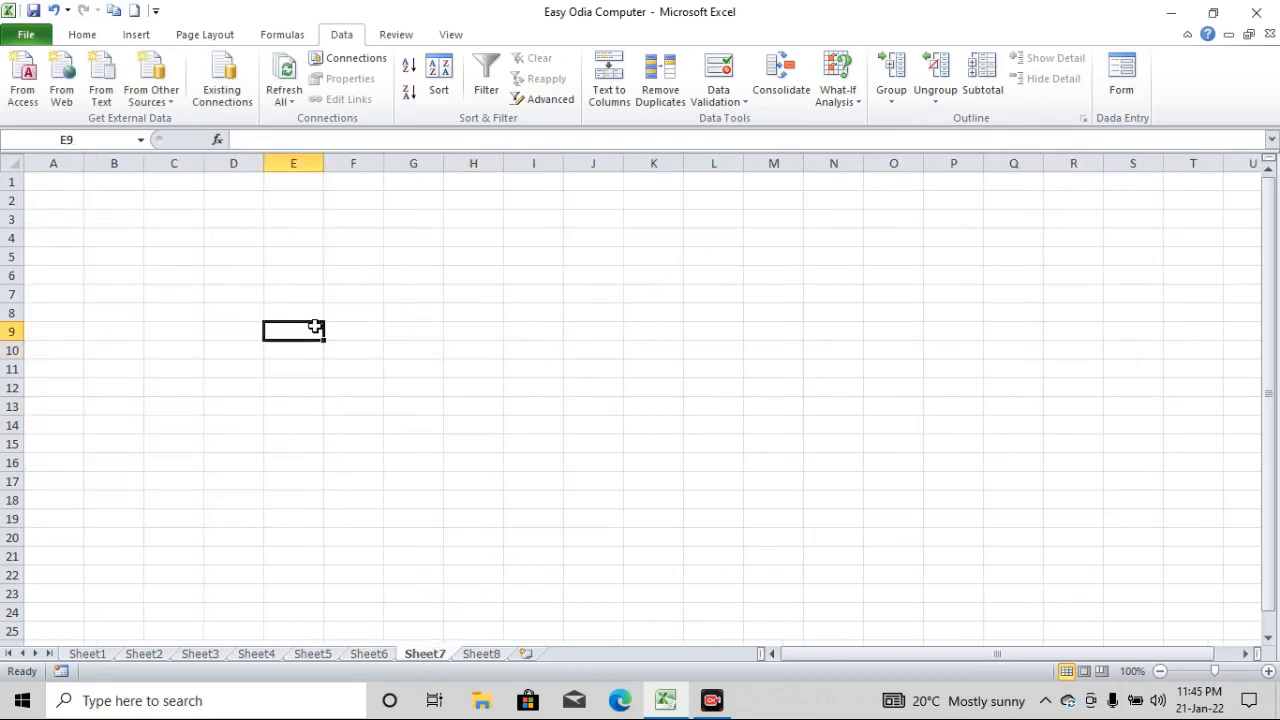
{"action": "left_click", "coordinate": [478, 655]}
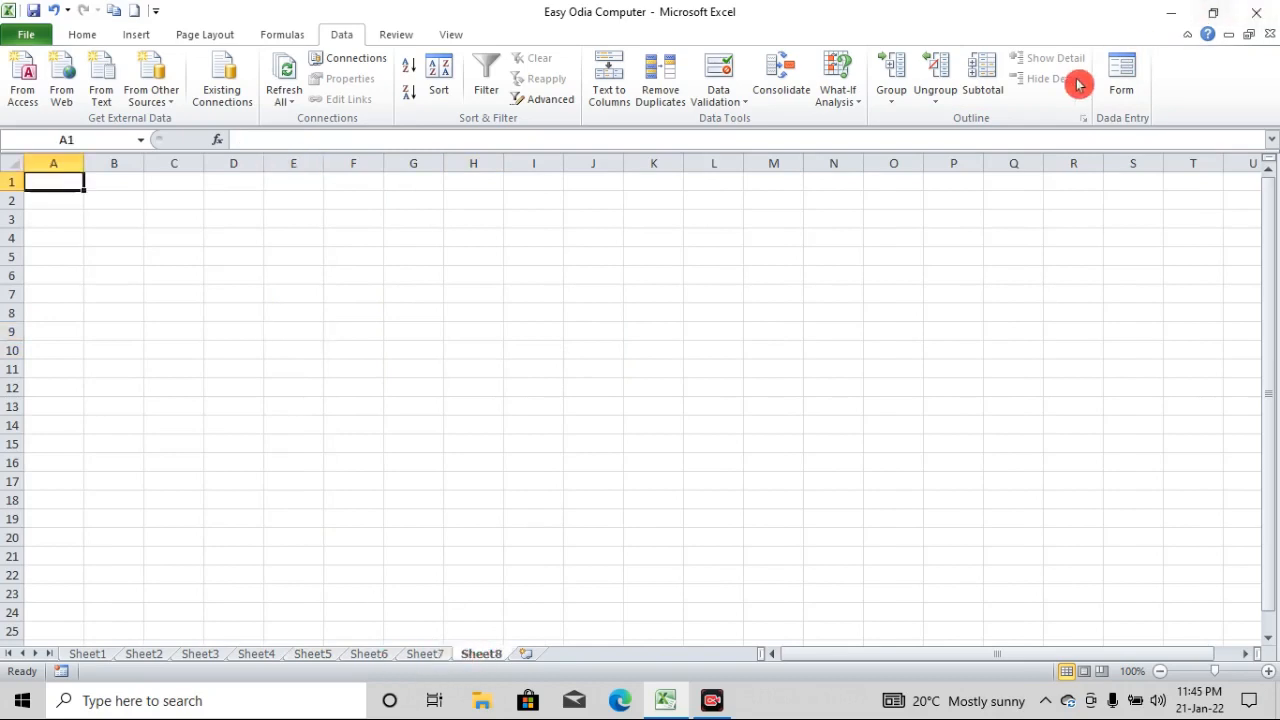
{"action": "left_click", "coordinate": [1118, 89]}
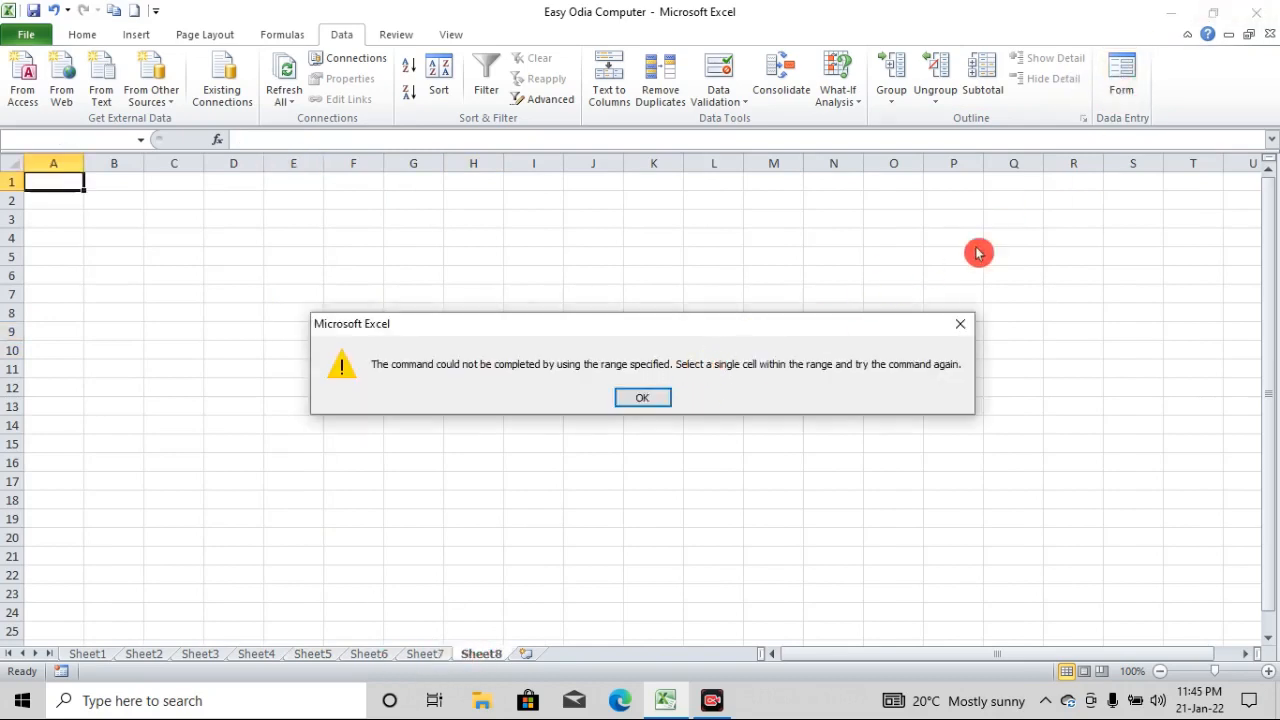
{"action": "left_click", "coordinate": [640, 401]}
On Sheet4, try the Form command from cells C5 and C2 of the product table with the Grand Total row
{"action": "left_click", "coordinate": [311, 654]}
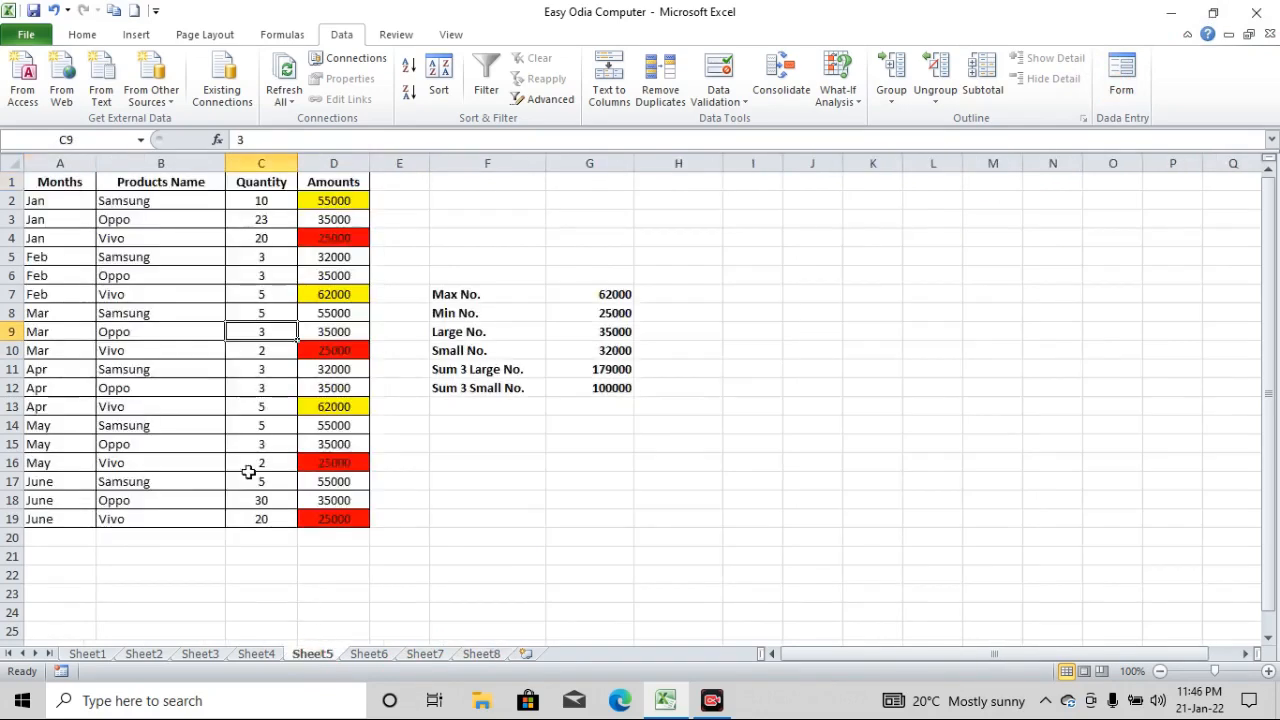
{"action": "left_click", "coordinate": [254, 654]}
{"action": "left_click", "coordinate": [228, 268]}
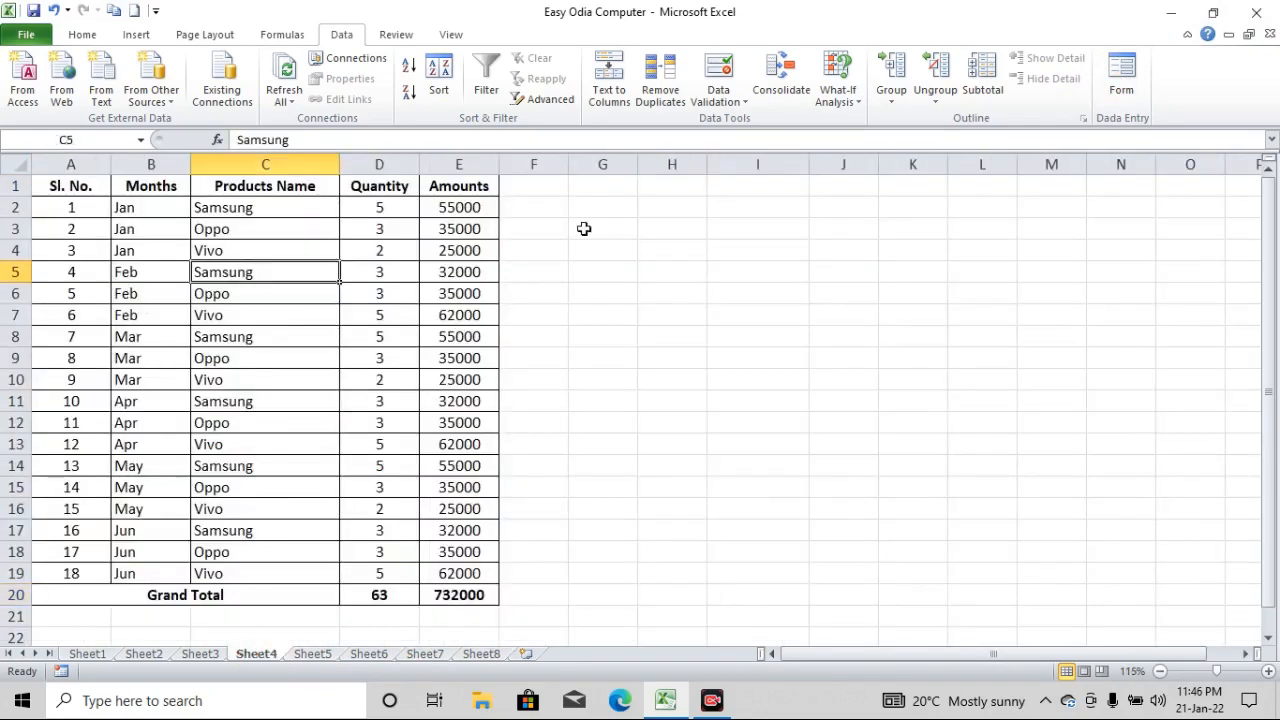
{"action": "left_click", "coordinate": [1124, 84]}
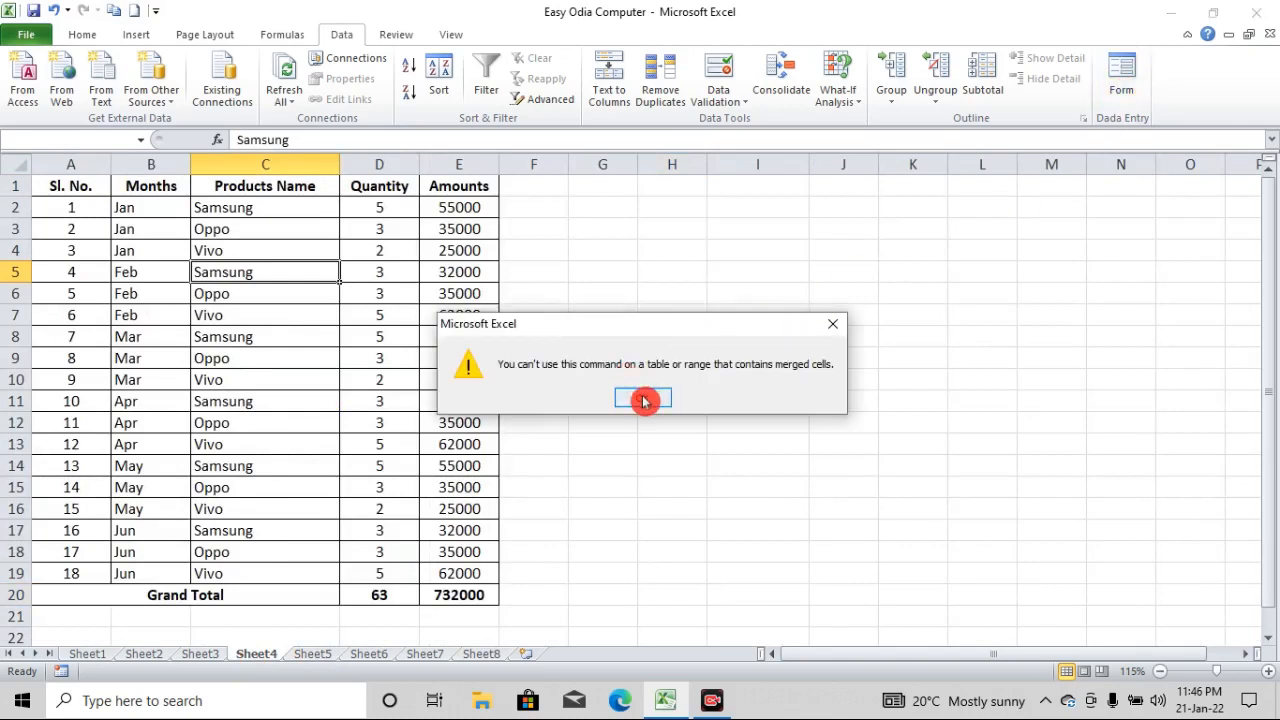
{"action": "left_click", "coordinate": [641, 397]}
{"action": "left_click", "coordinate": [285, 203]}
{"action": "left_click", "coordinate": [1121, 70]}
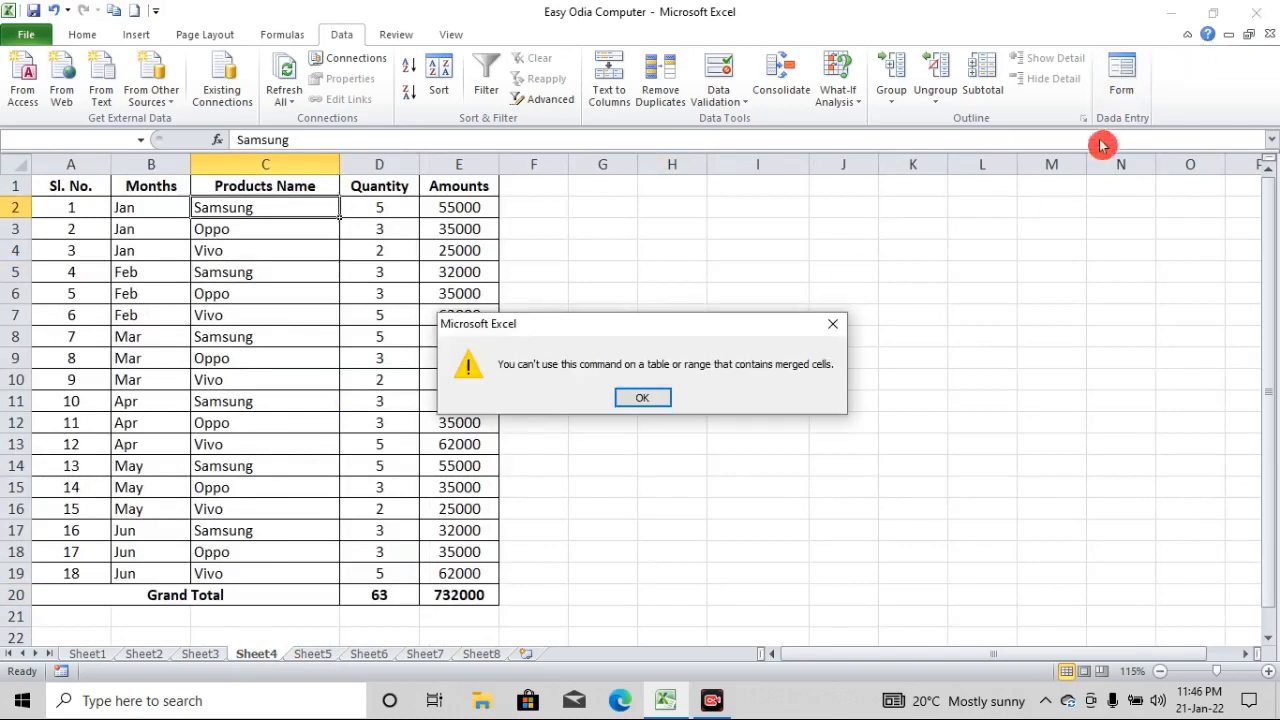
{"action": "left_click", "coordinate": [660, 393]}
{"action": "left_click", "coordinate": [676, 460]}
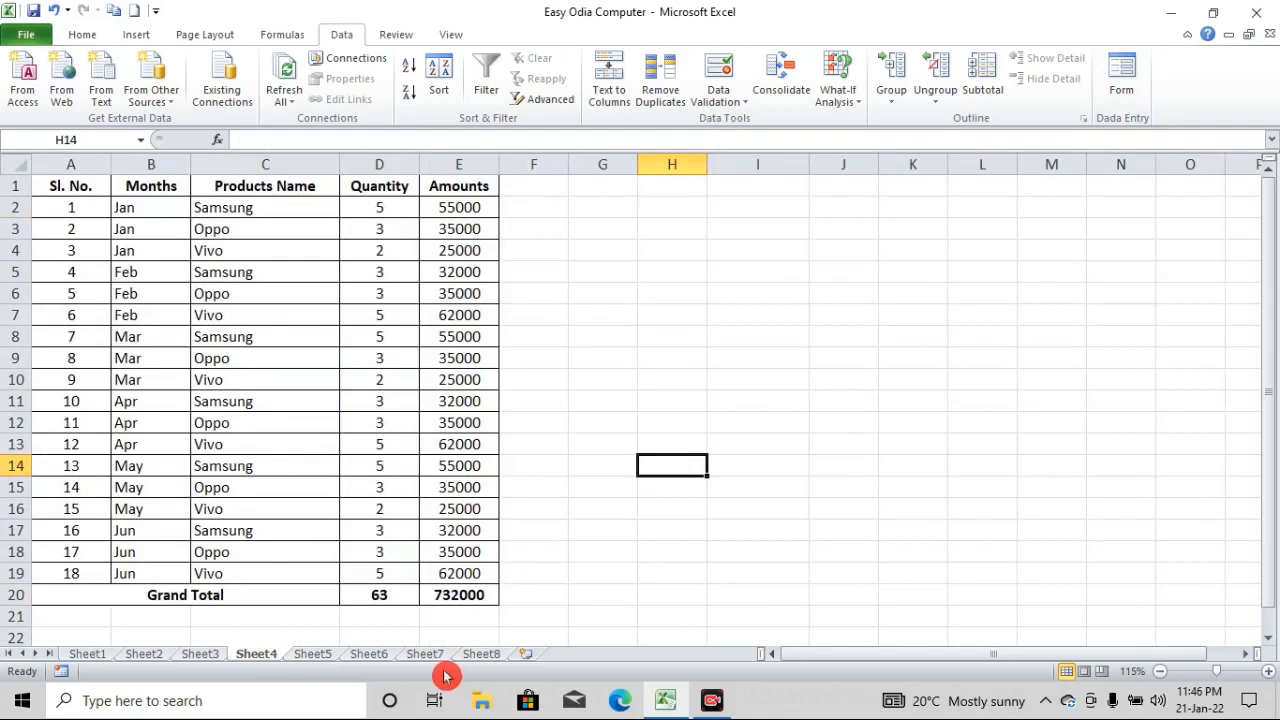
On Sheet6, open the employee table's data form from cell A5, start a new record, and move the form clear of the table
{"action": "left_click", "coordinate": [372, 655]}
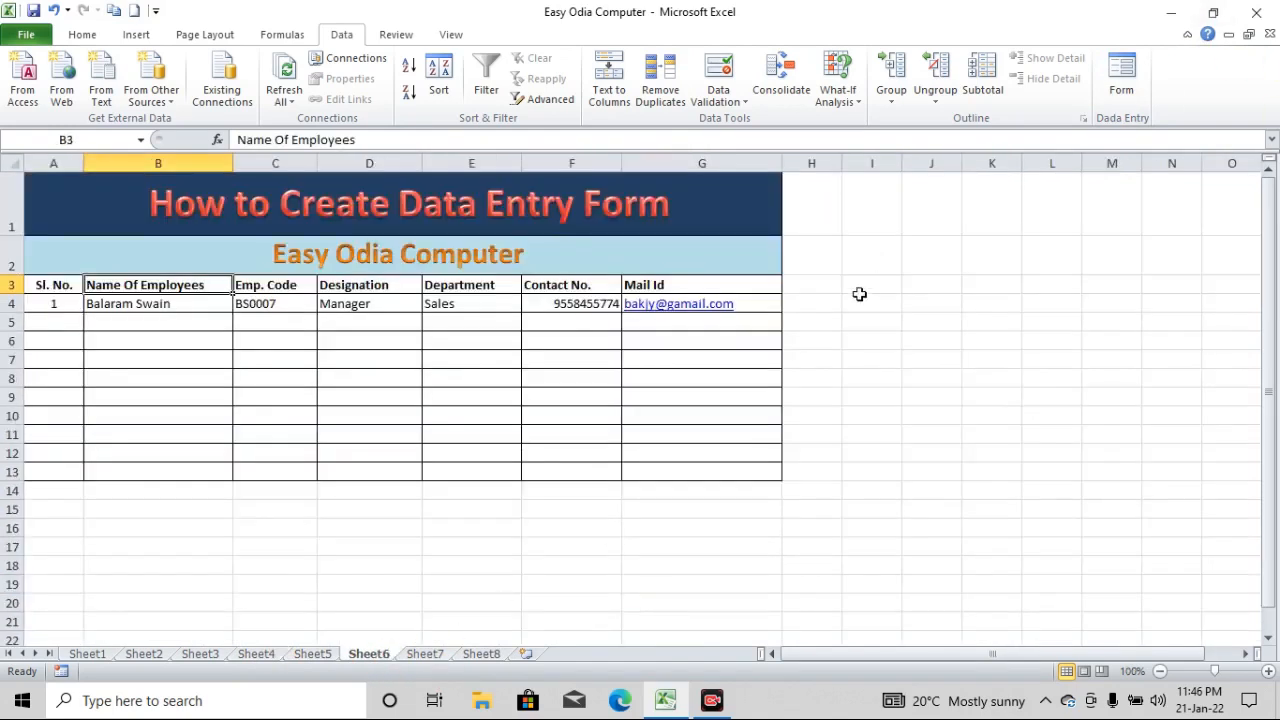
{"action": "left_click", "coordinate": [115, 312]}
{"action": "left_click", "coordinate": [76, 324]}
{"action": "left_click", "coordinate": [1124, 88]}
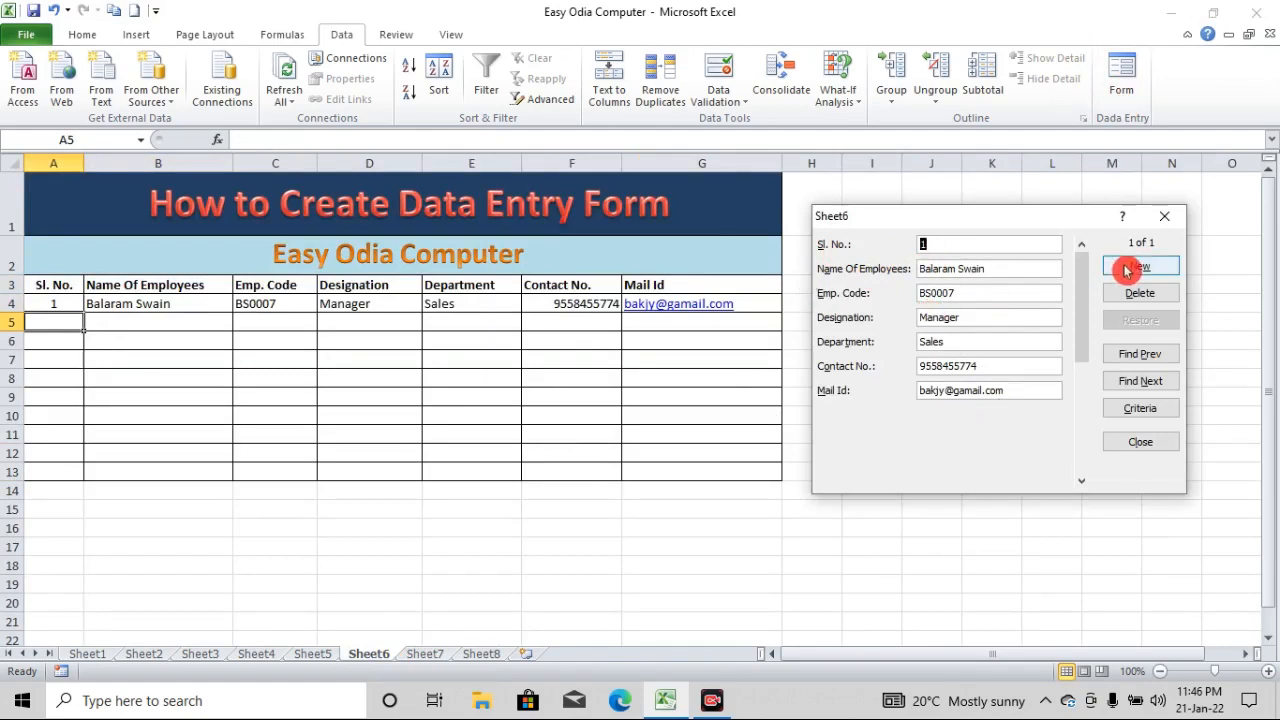
{"action": "left_click", "coordinate": [1127, 268]}
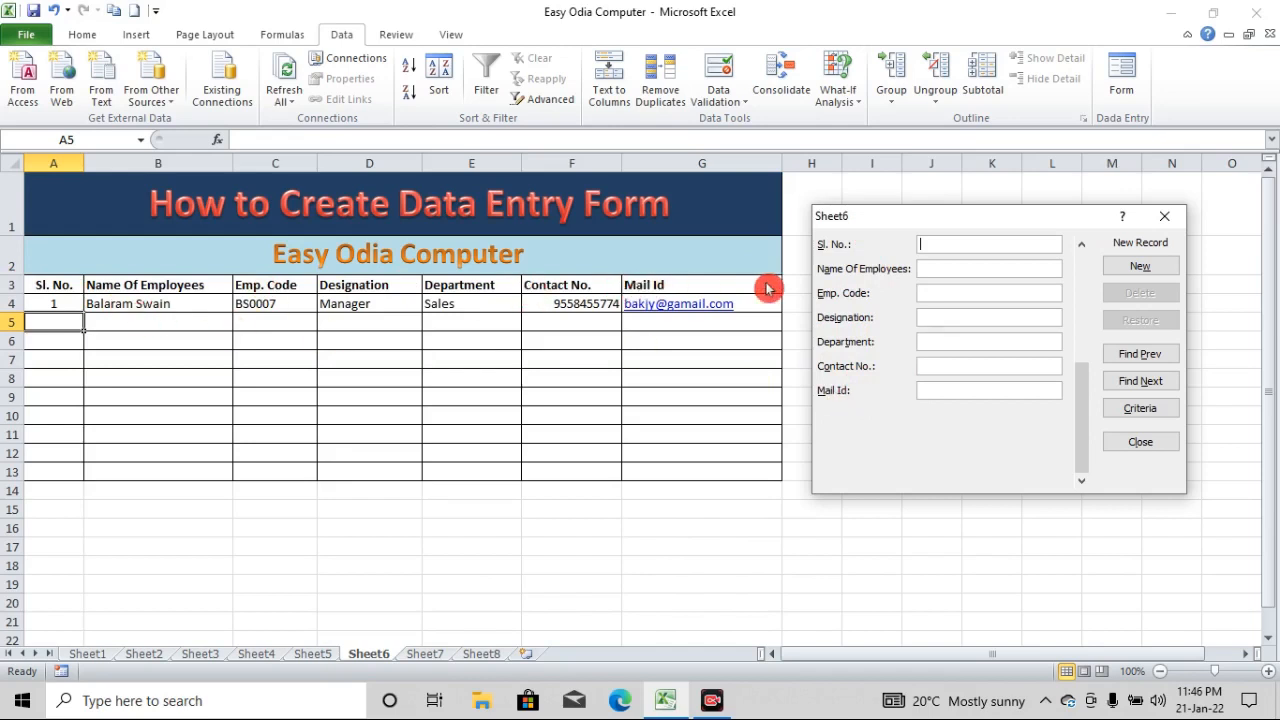
{"action": "left_click_drag", "start_coordinate": [978, 218], "coordinate": [1043, 251]}
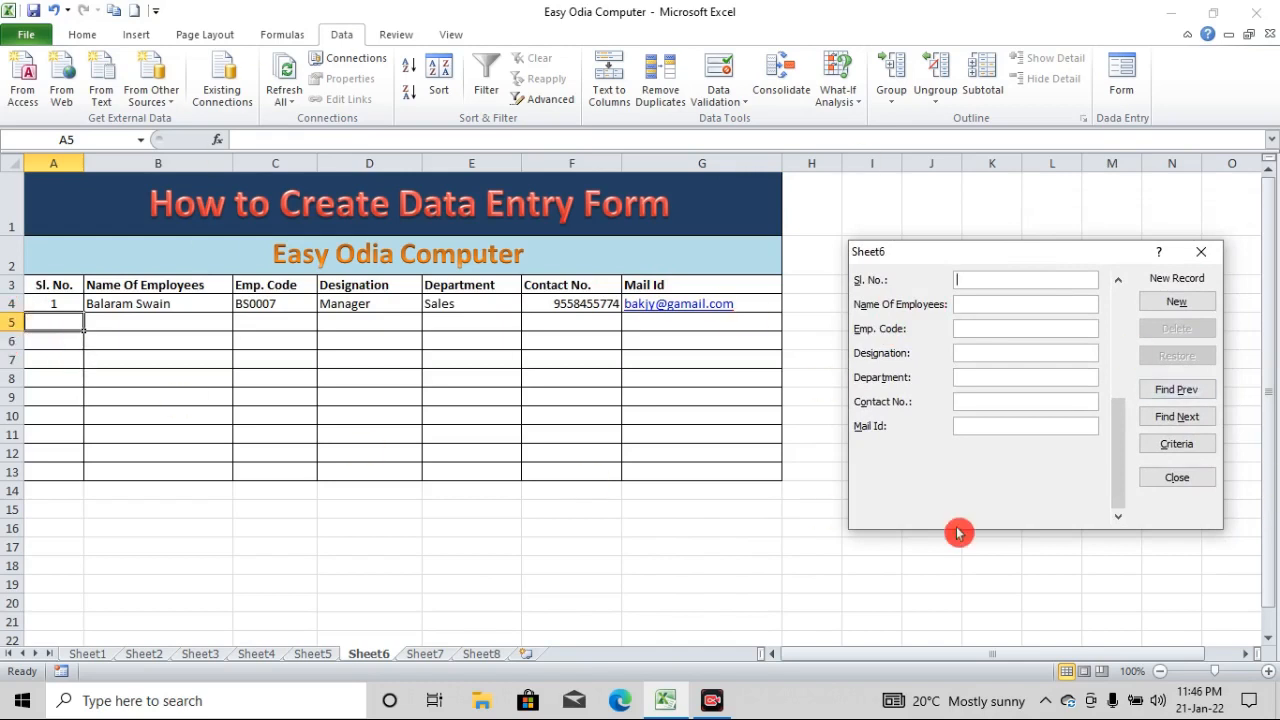
Fill the new record with Sl. No. 2, the employee's name, code and contact number, designation Asst. Manager, and department Sales
{"action": "type", "text": "2"}
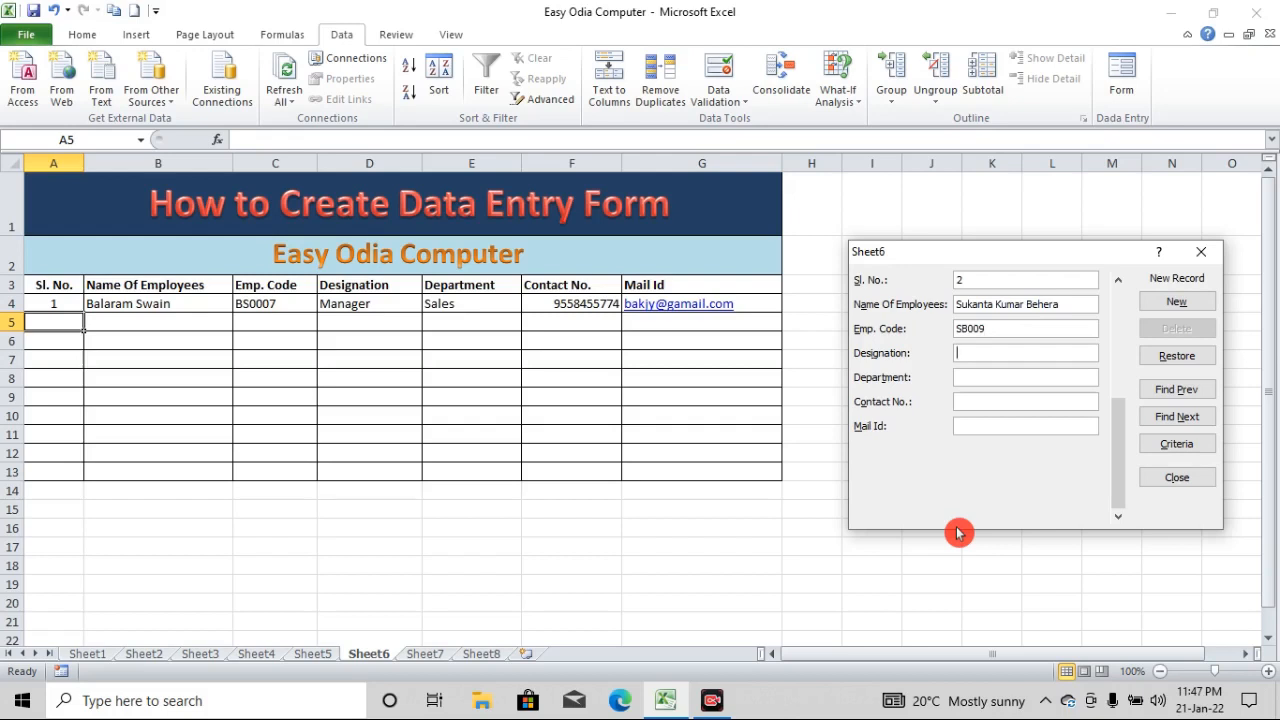
{"action": "type", "text": "Asst. Managew"}
{"action": "key", "text": "BackSpace"}
{"action": "type", "text": "Sa"}
{"action": "type", "text": "les"}
{"action": "type", "text": "69"}
{"action": "type", "text": "987565"}
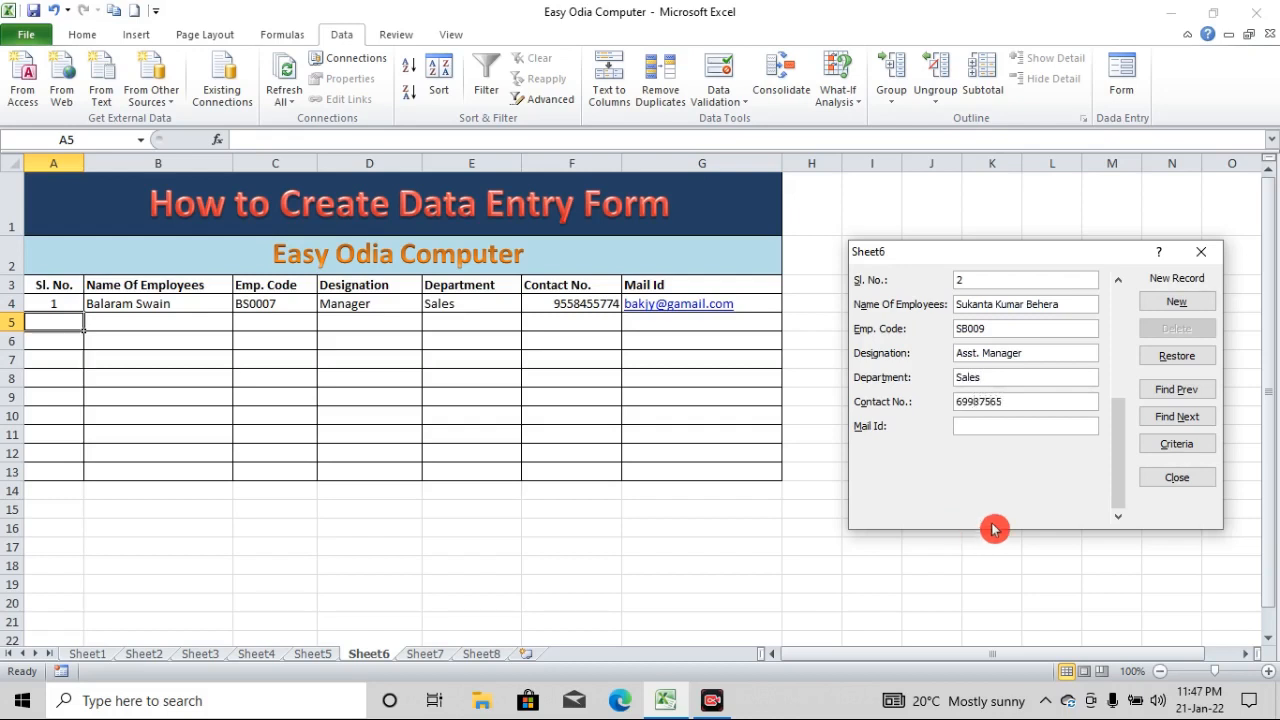
Enter the employee's e-mail as the Mail Id and add the record to the table
{"action": "key", "text": "Tab"}
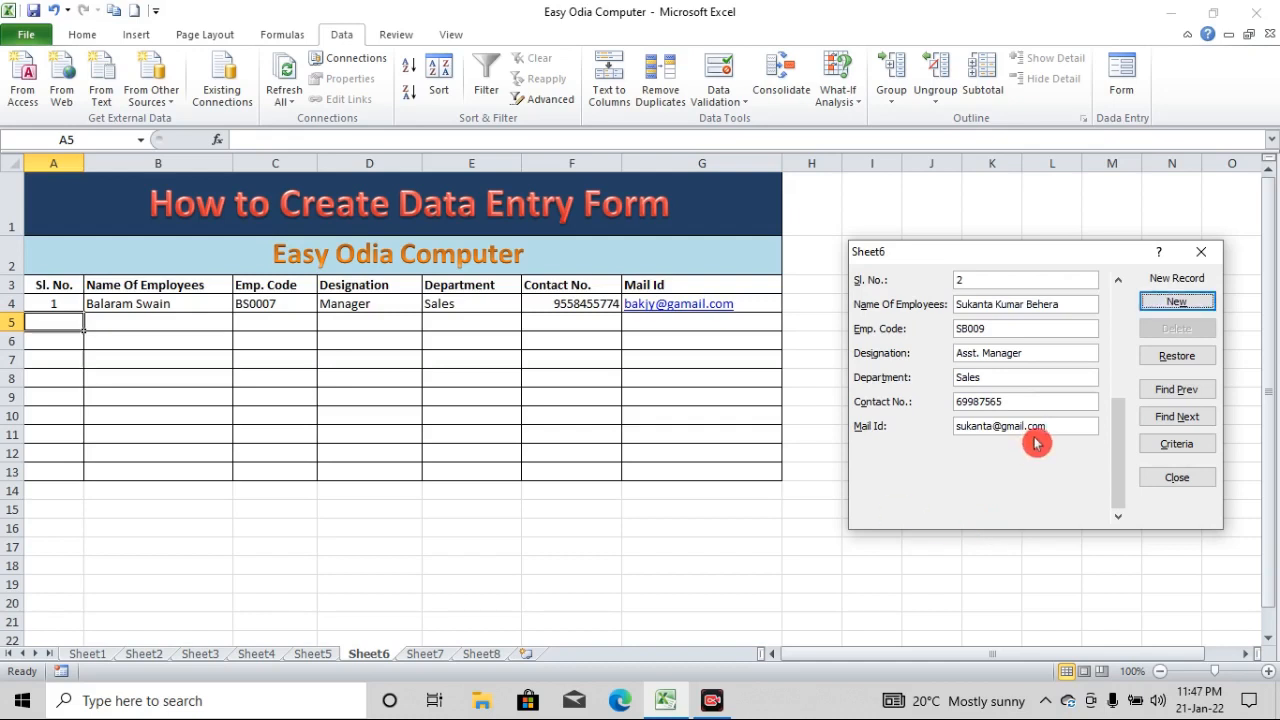
{"action": "left_click", "coordinate": [1173, 305]}
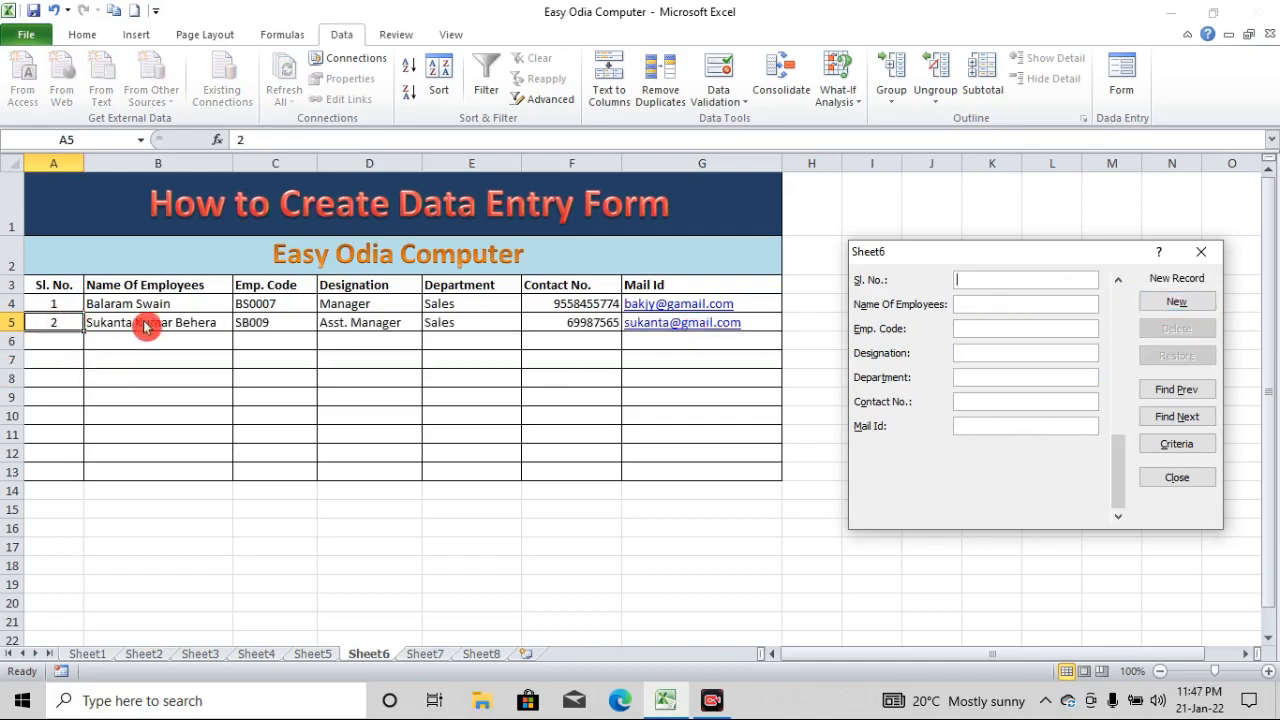
Enter Sl. No. 3 and the employee's full name in the next new record
{"action": "type", "text": "3"}
{"action": "left_click", "coordinate": [976, 306]}
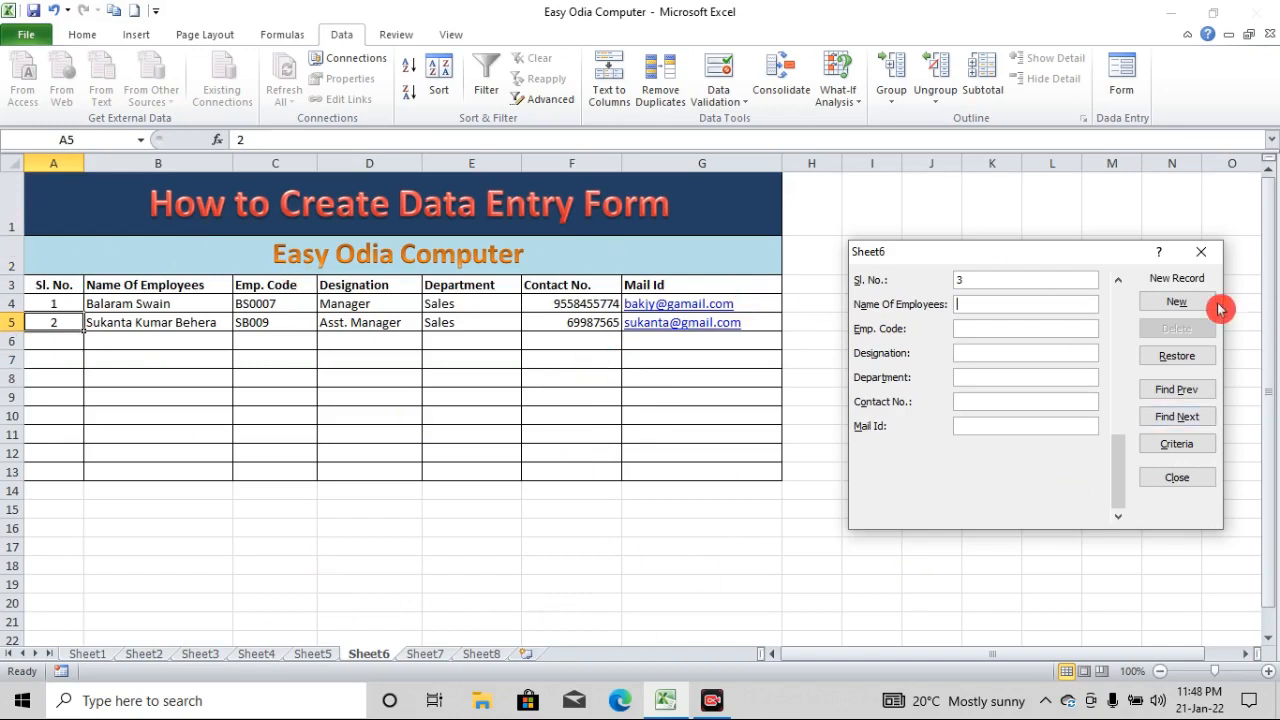
Fill in the employee code for record 3, replacing the text mistakenly entered in that field
{"action": "type", "text": "C"}
{"action": "type", "text": "A"}
{"action": "key", "text": "shift+Tab"}
{"action": "type", "text": "S"}
{"action": "type", "text": "S"}
{"action": "type", "text": "000"}
{"action": "type", "text": "3"}
{"action": "type", "text": "CA"}
{"action": "type", "text": "A"}
{"action": "type", "text": "ccount"}
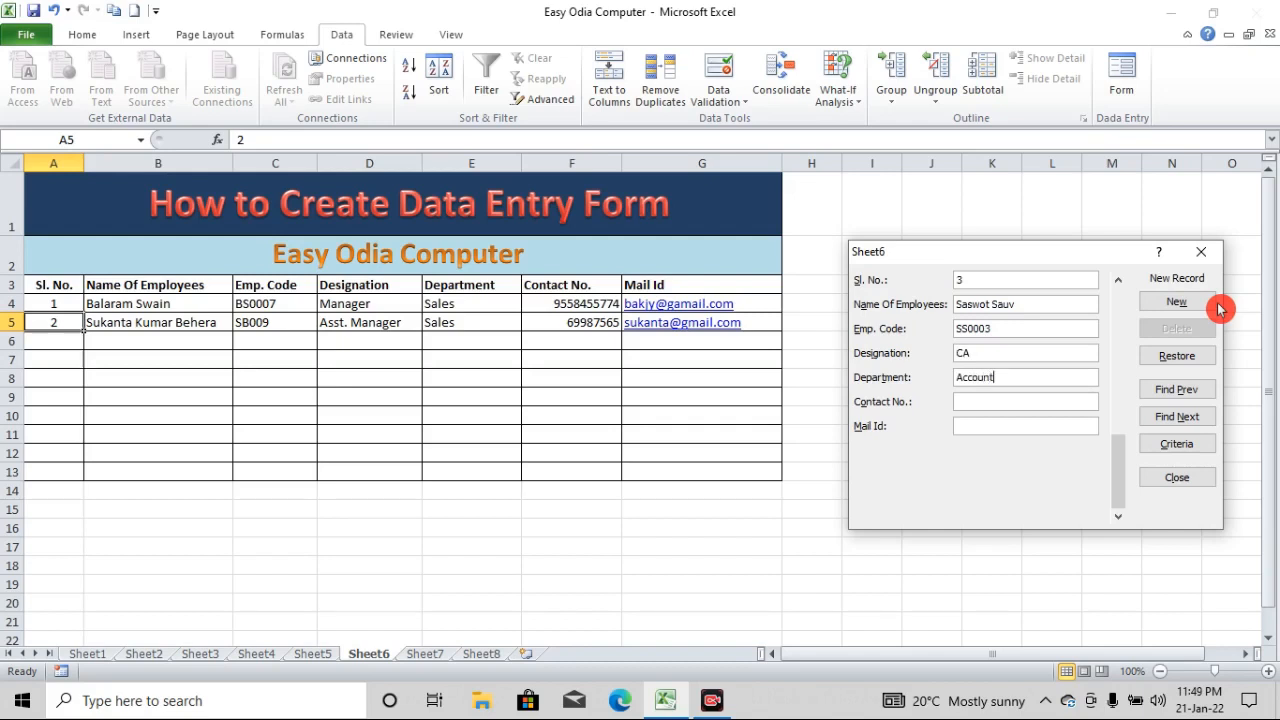
{"action": "type", "text": "s"}
Set the third employee's designation to CA and department to Accounts
{"action": "key", "text": "Tab"}
Fill in the third employee's contact number and e-mail, add the record to the table, and close the data form
{"action": "type", "text": "5866865"}
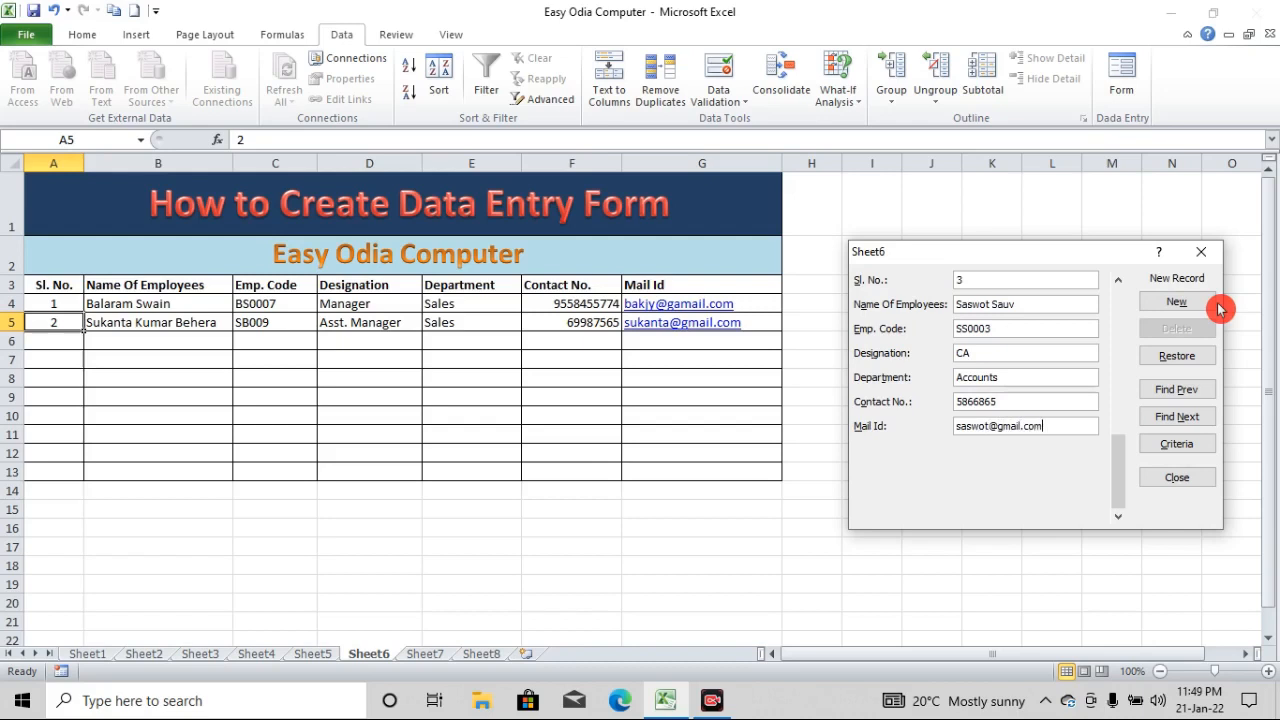
{"action": "left_click", "coordinate": [1216, 305]}
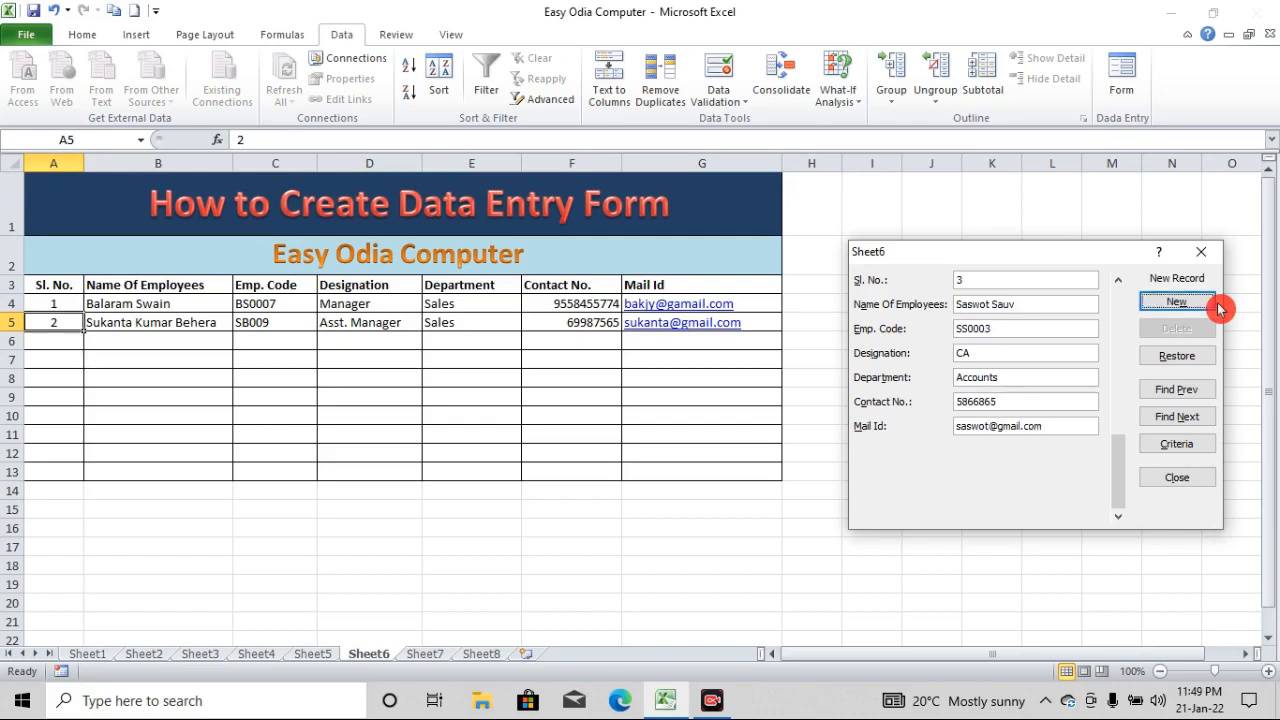
{"action": "key", "text": "Tab"}
{"action": "left_click", "coordinate": [1200, 300]}
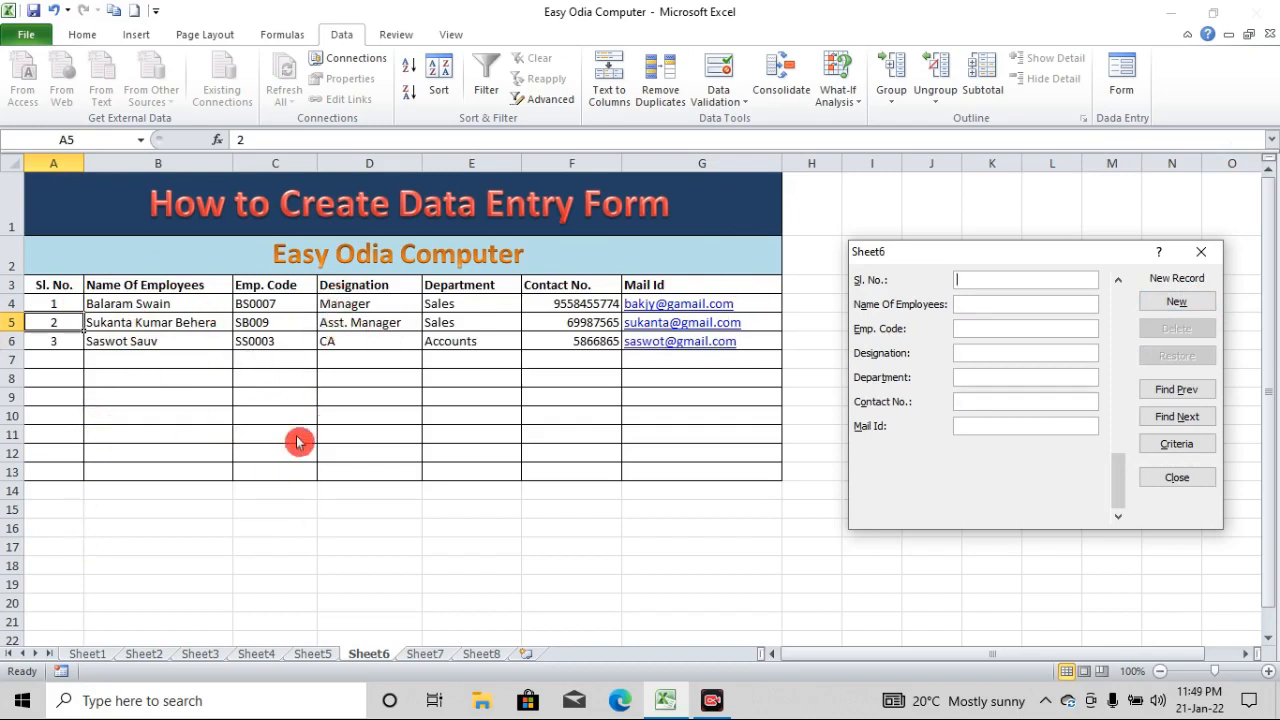
{"action": "left_click", "coordinate": [1203, 252]}
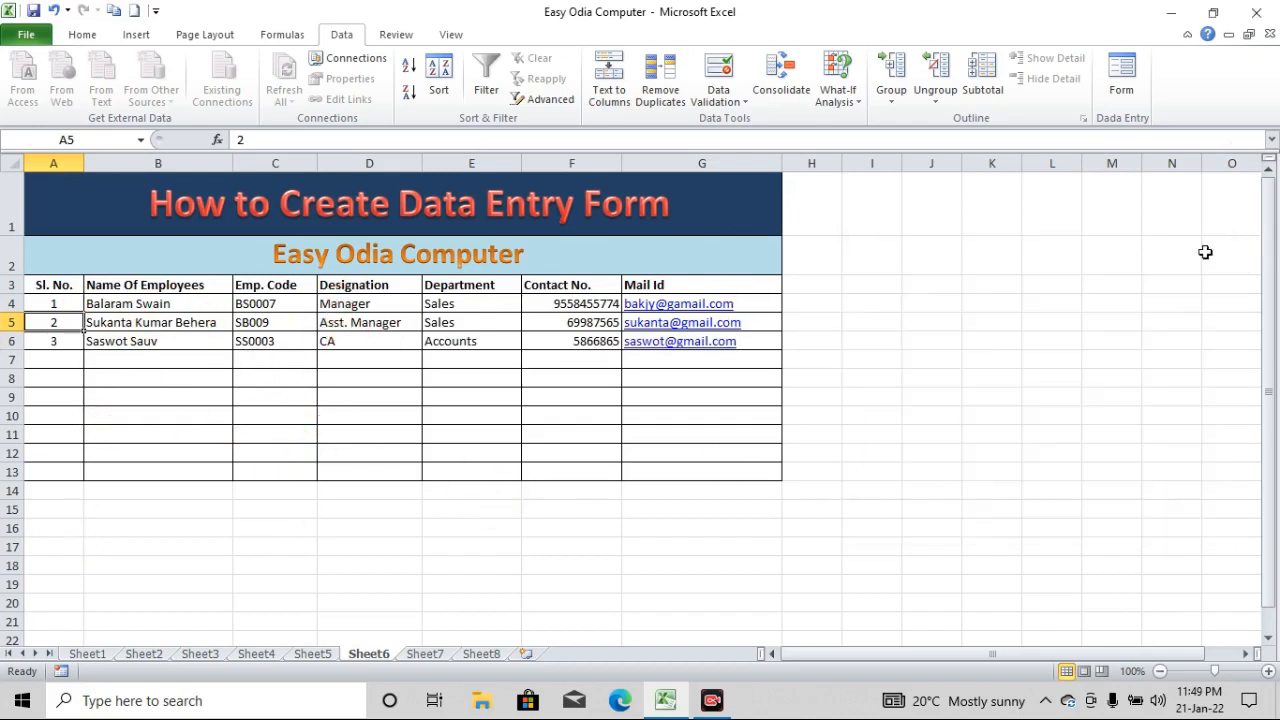
{"action": "left_click", "coordinate": [838, 471]}
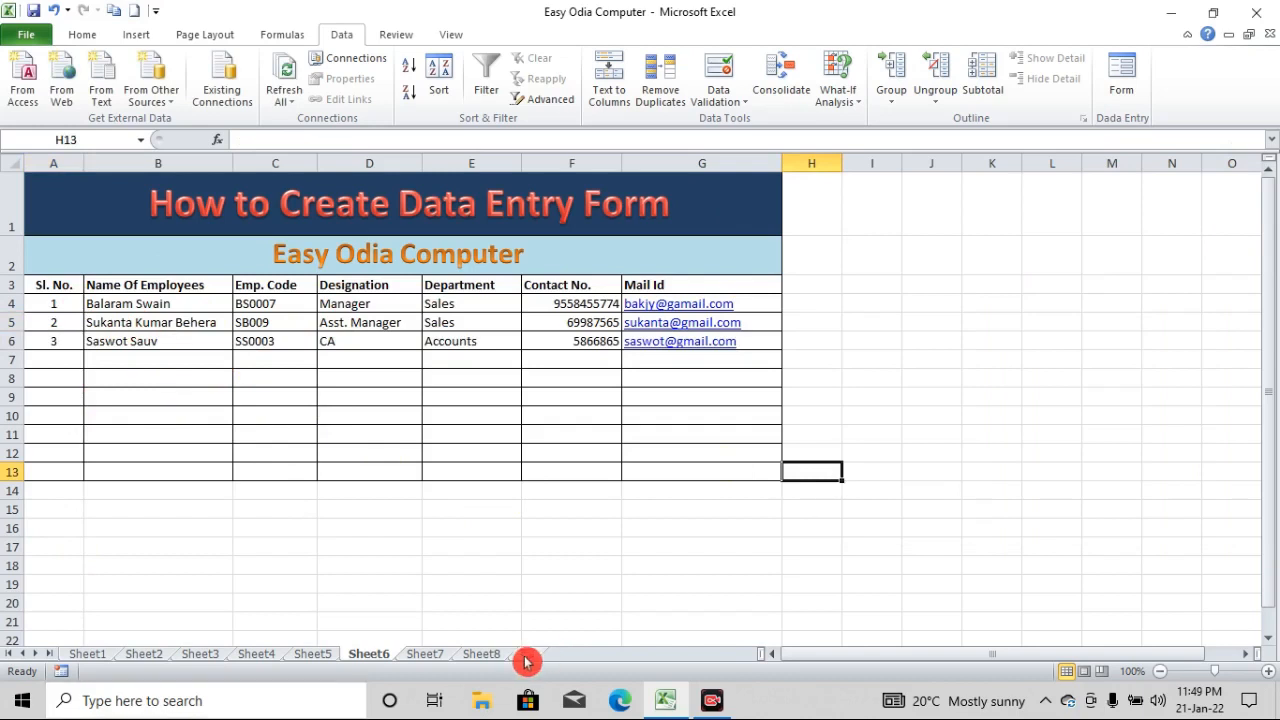
Insert a new worksheet and enter 5e67uw45 in cell N14 of Sheet8
{"action": "left_click", "coordinate": [527, 662]}
{"action": "left_click", "coordinate": [471, 663]}
{"action": "left_click", "coordinate": [808, 430]}
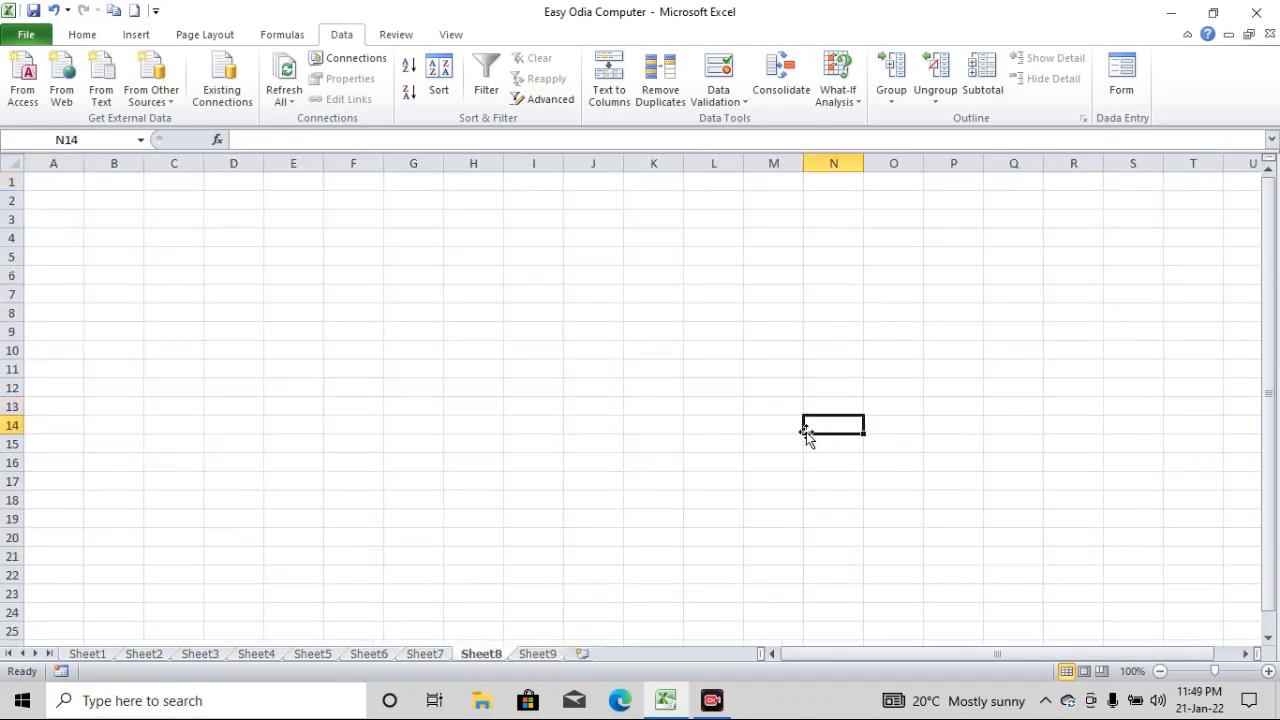
{"action": "type", "text": "5e67uw45"}
{"action": "left_click", "coordinate": [756, 468]}
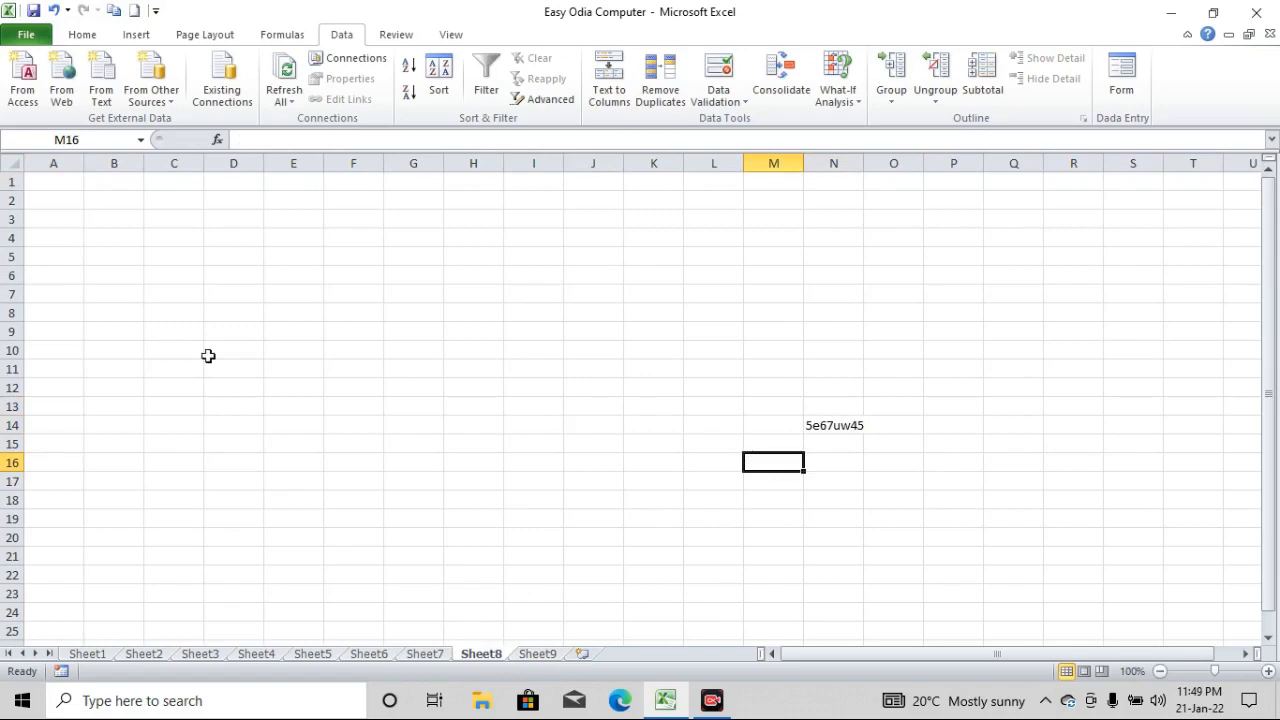
Save the Easy Odia Computer workbook
{"action": "left_click", "coordinate": [40, 34]}
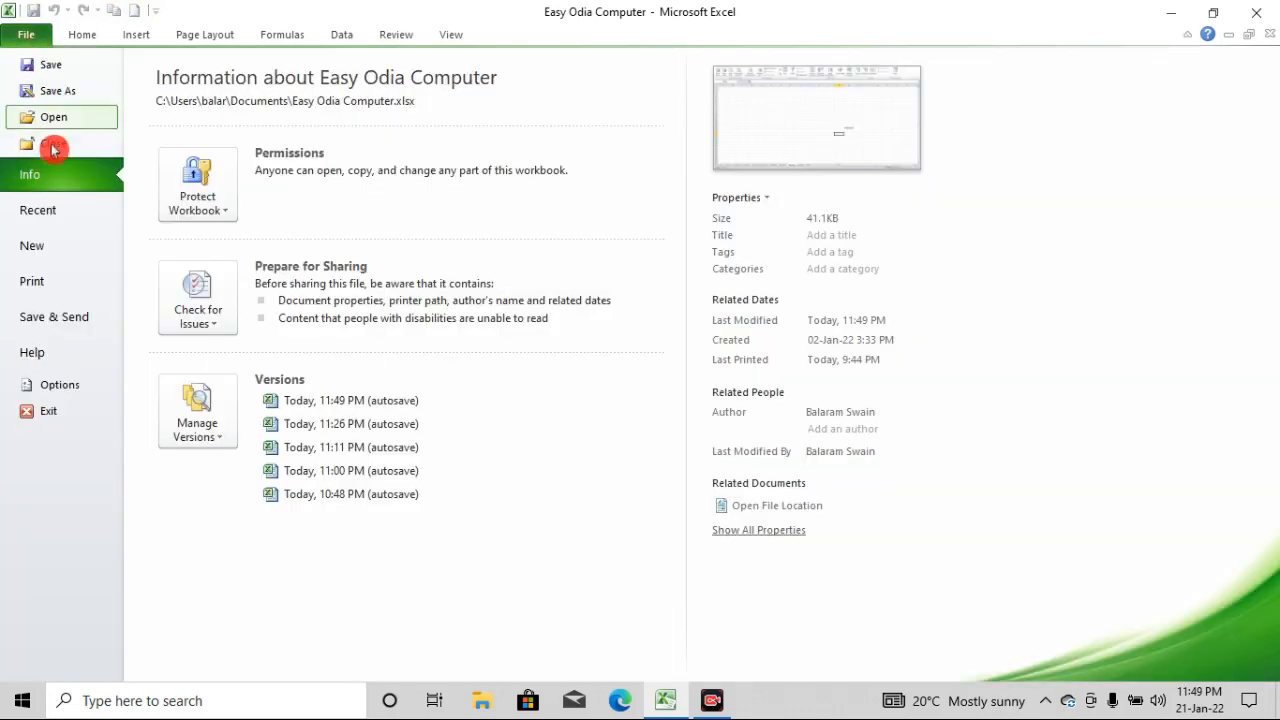
{"action": "left_click", "coordinate": [47, 64]}
{"action": "left_click", "coordinate": [652, 349]}
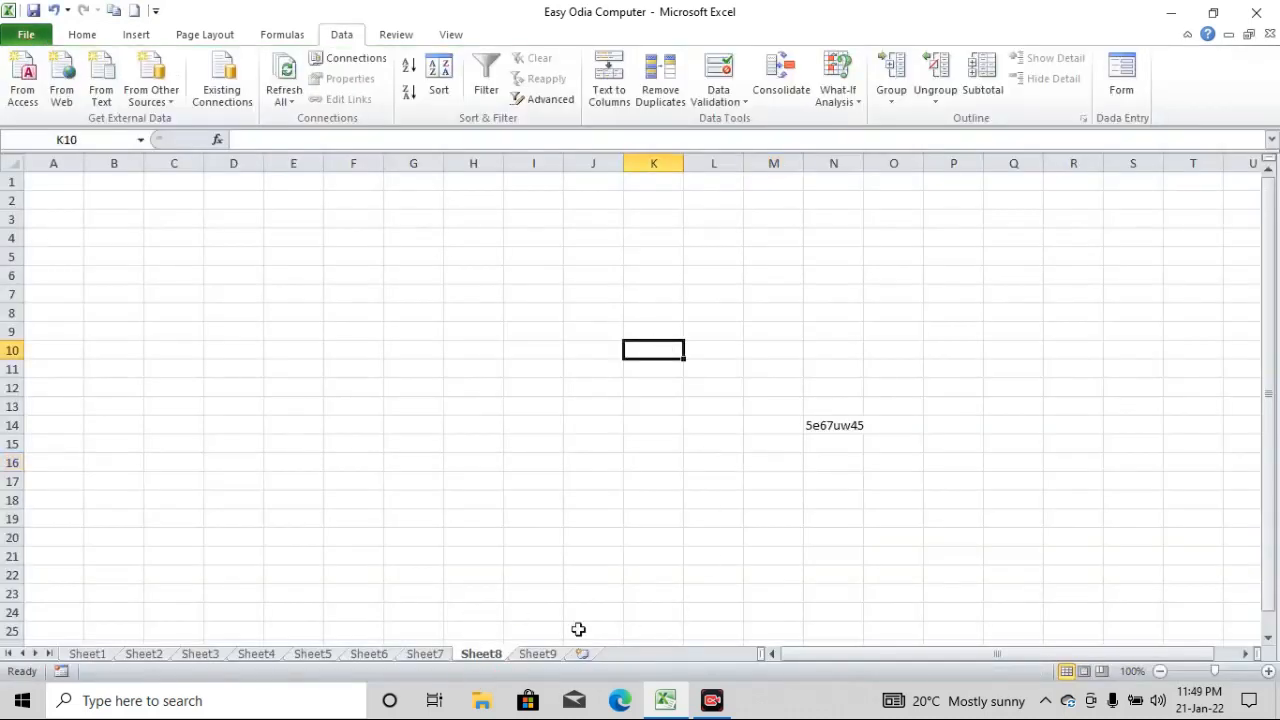
Dismiss the Visual Basic compile error, close the workbook, and refresh the desktop
{"action": "left_click", "coordinate": [432, 658]}
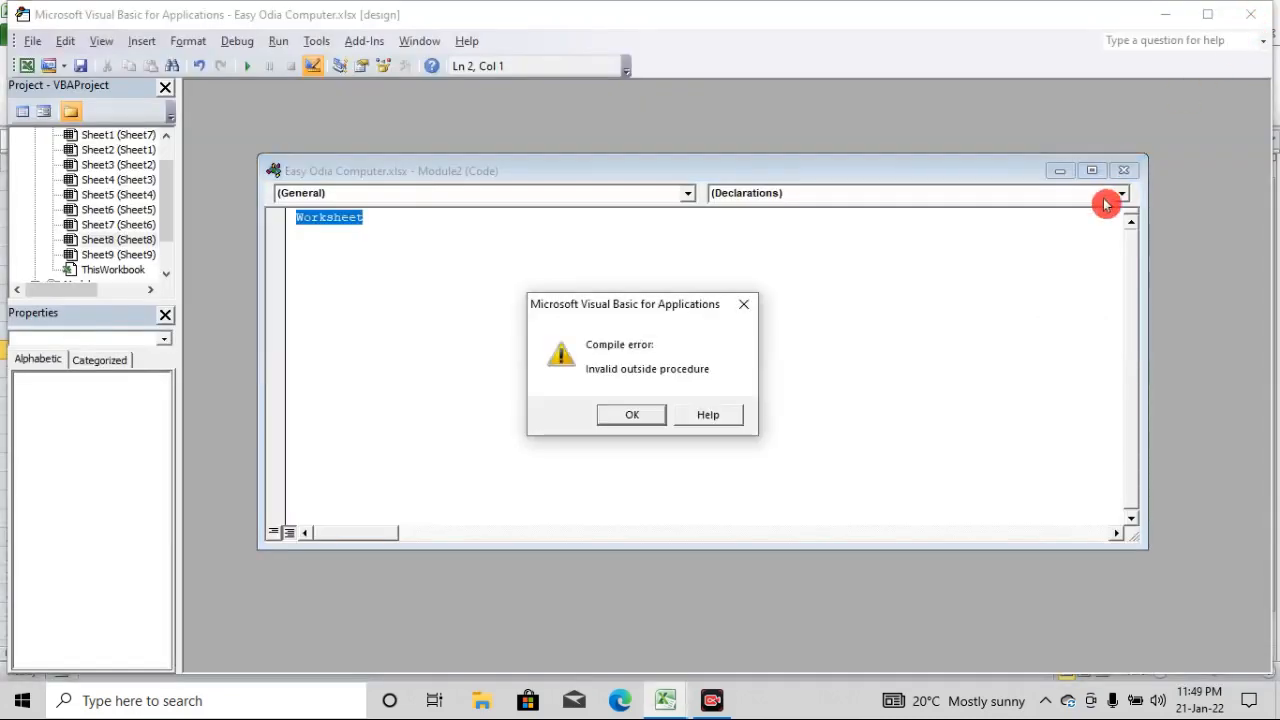
{"action": "left_click", "coordinate": [1123, 173]}
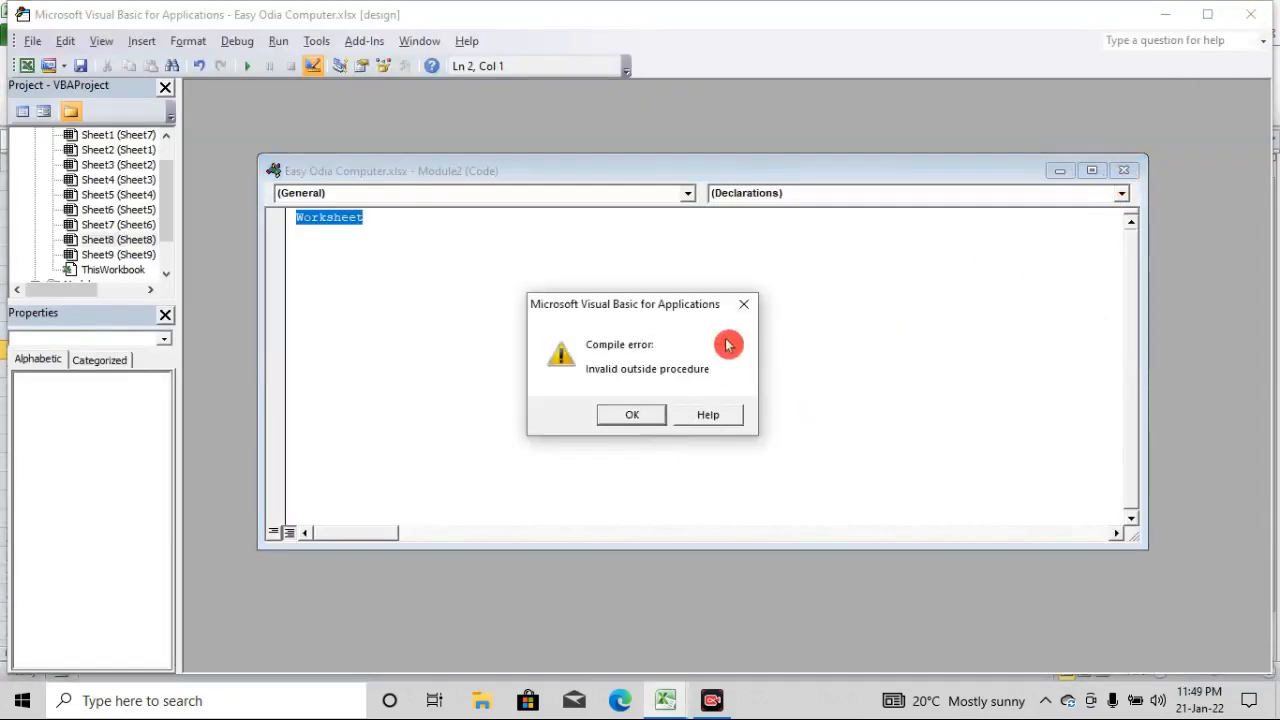
{"action": "left_click", "coordinate": [744, 304]}
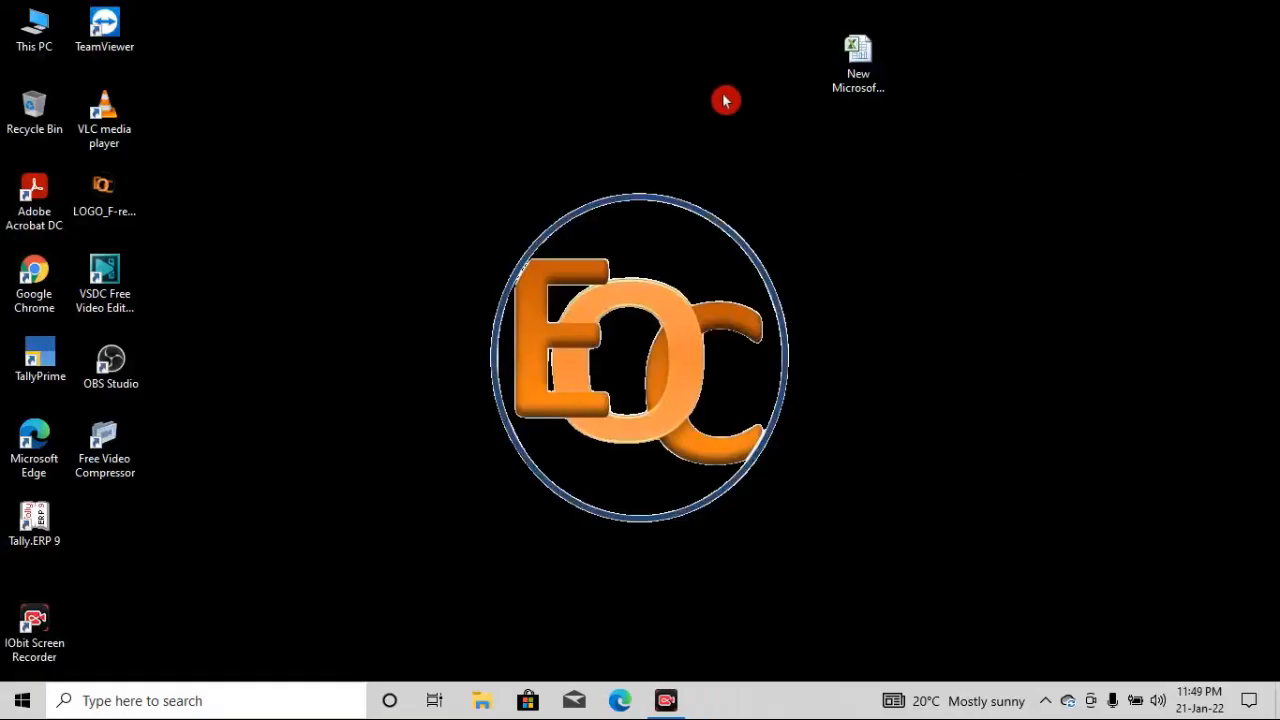
{"action": "right_click", "coordinate": [725, 100]}
{"action": "left_click", "coordinate": [779, 150]}
{"action": "right_click", "coordinate": [444, 88]}
{"action": "left_click", "coordinate": [540, 141]}
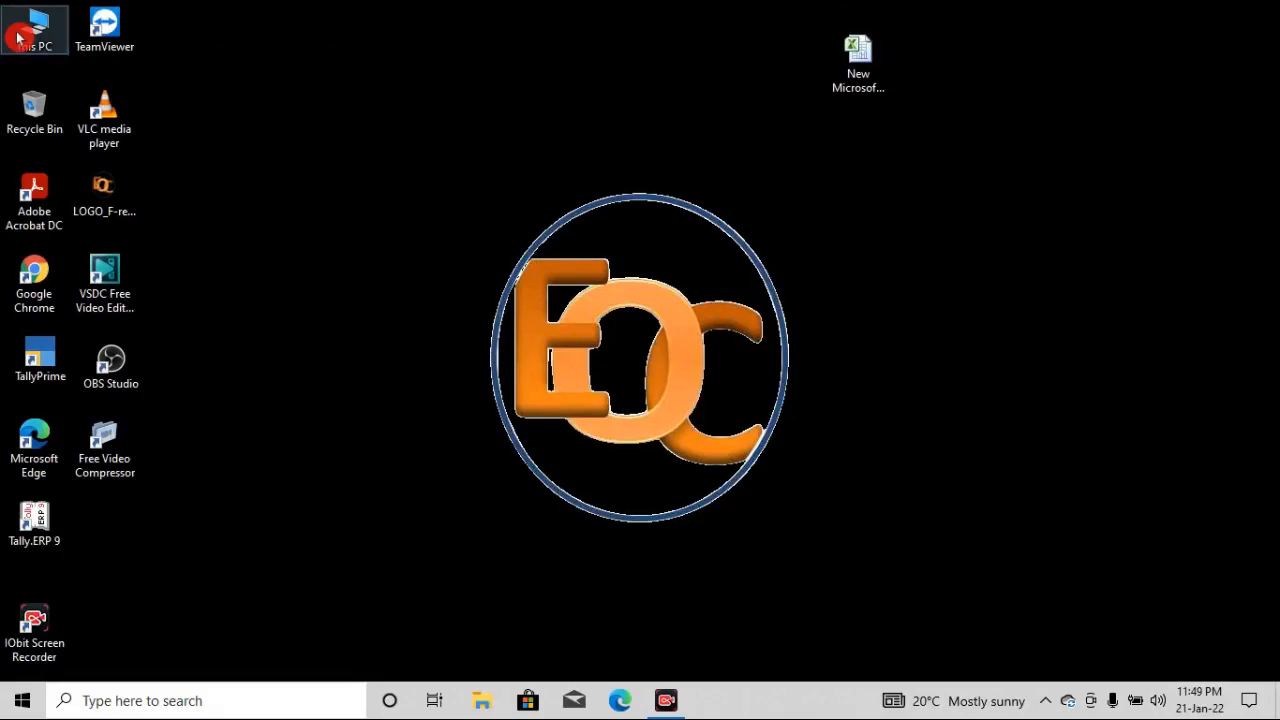
Reopen the Easy Odia Computer workbook from the Documents folder and maximize its window
{"action": "double_click", "coordinate": [17, 38]}
{"action": "double_click", "coordinate": [783, 147]}
{"action": "left_click", "coordinate": [300, 188]}
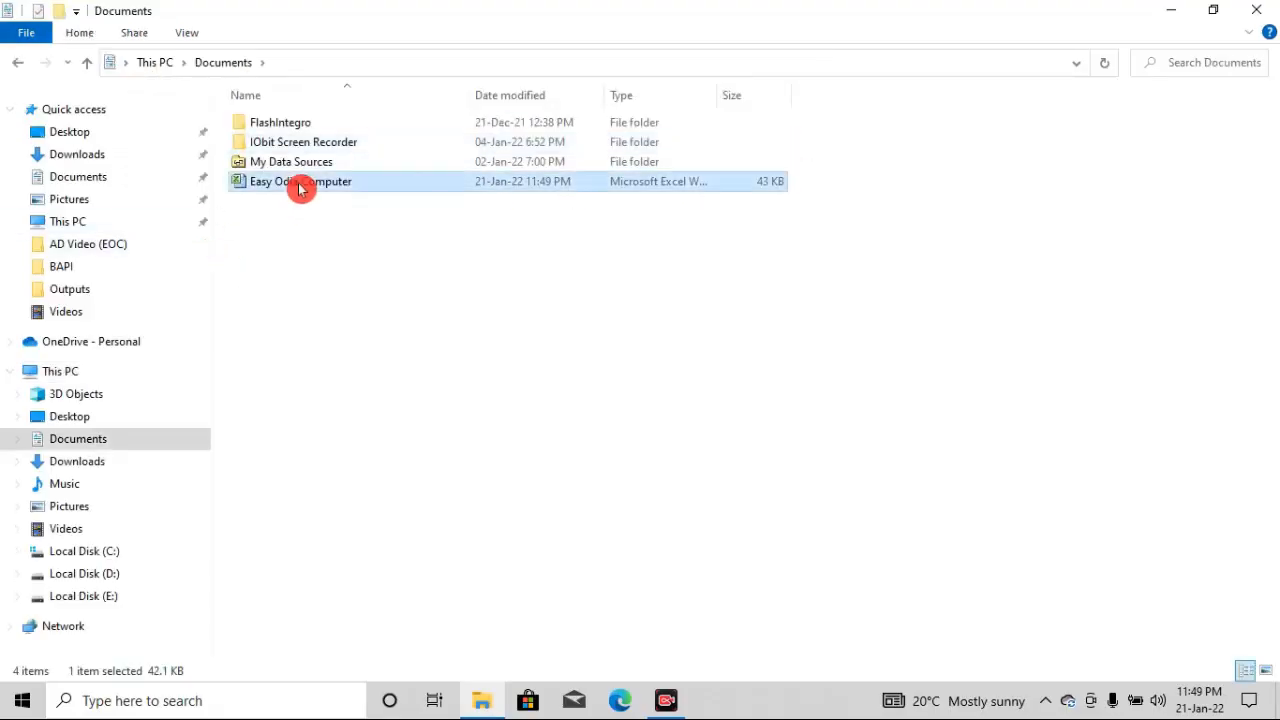
{"action": "double_click", "coordinate": [298, 182]}
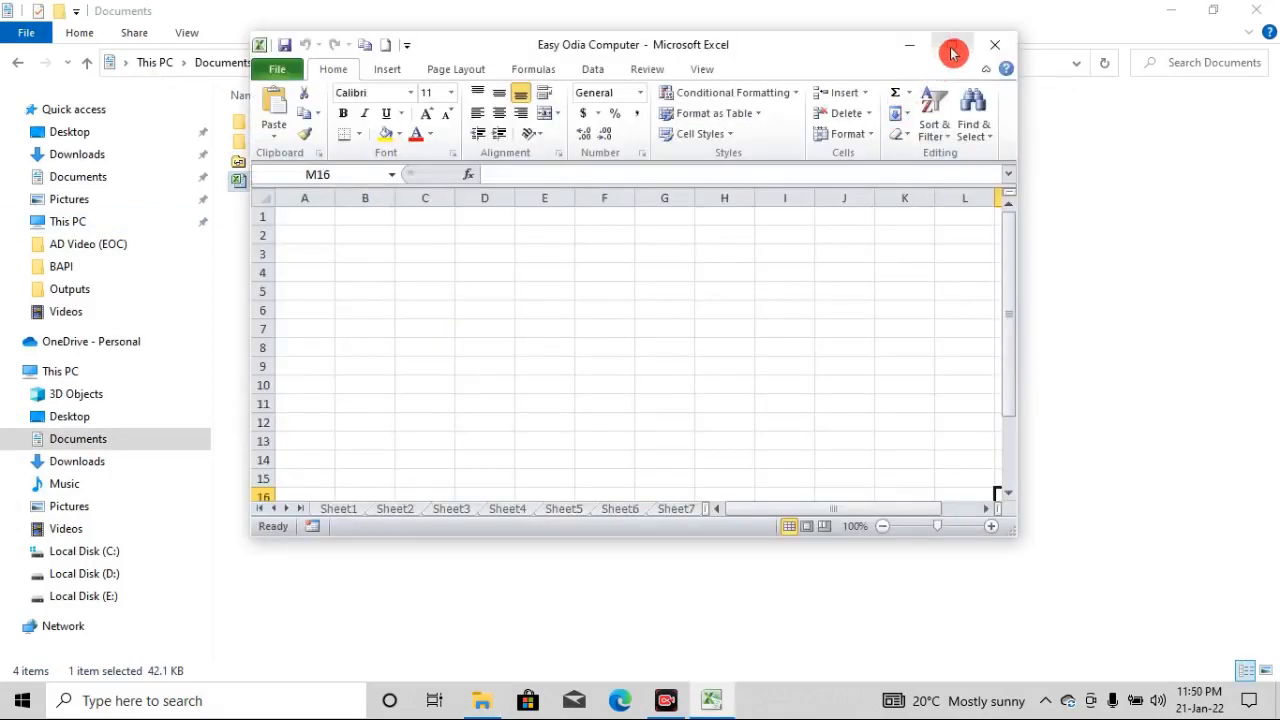
{"action": "left_click", "coordinate": [950, 44]}
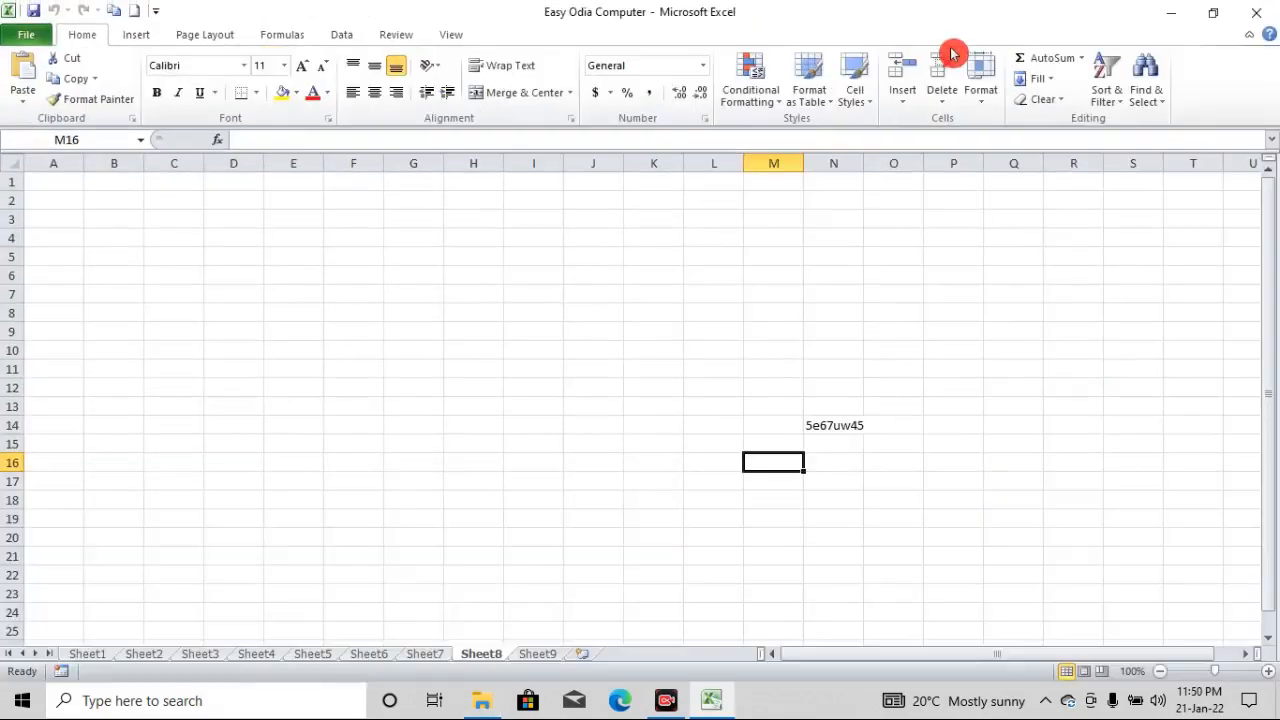
Open the data entry form for the employee table on Sheet6 from cell A7
{"action": "left_click", "coordinate": [362, 655]}
{"action": "left_click", "coordinate": [225, 544]}
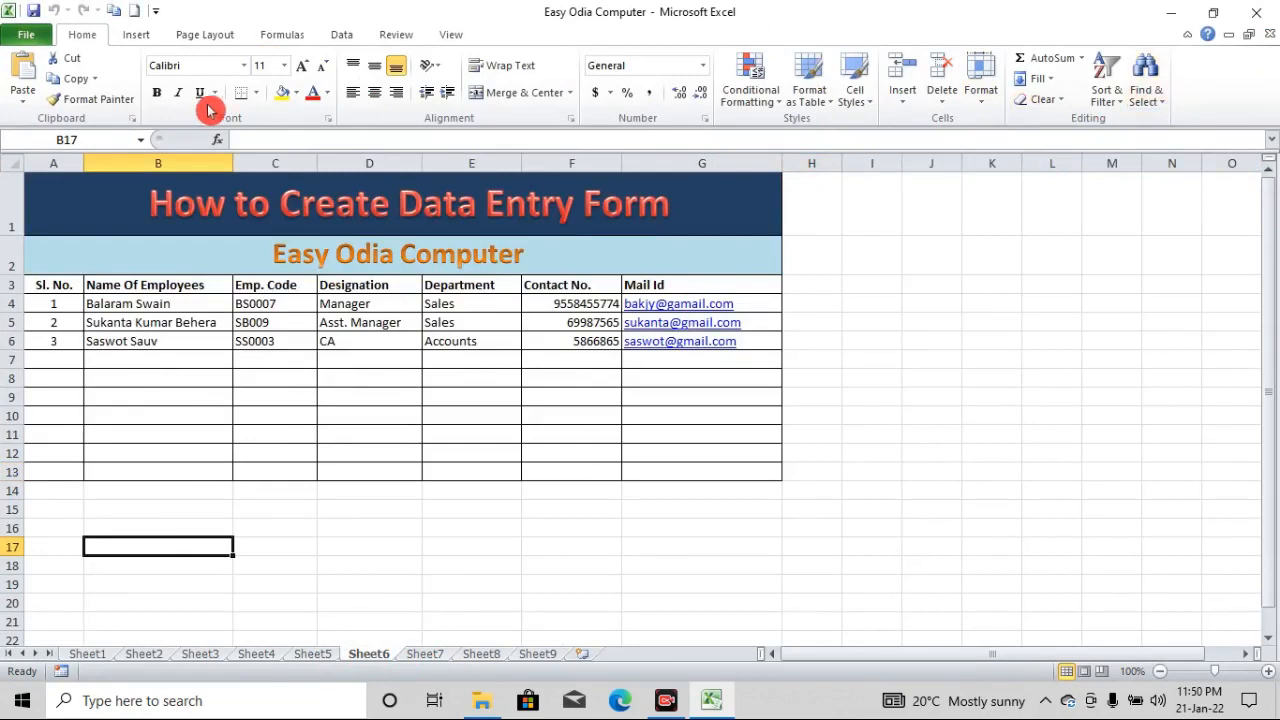
{"action": "left_click", "coordinate": [342, 38]}
{"action": "left_click", "coordinate": [1110, 77]}
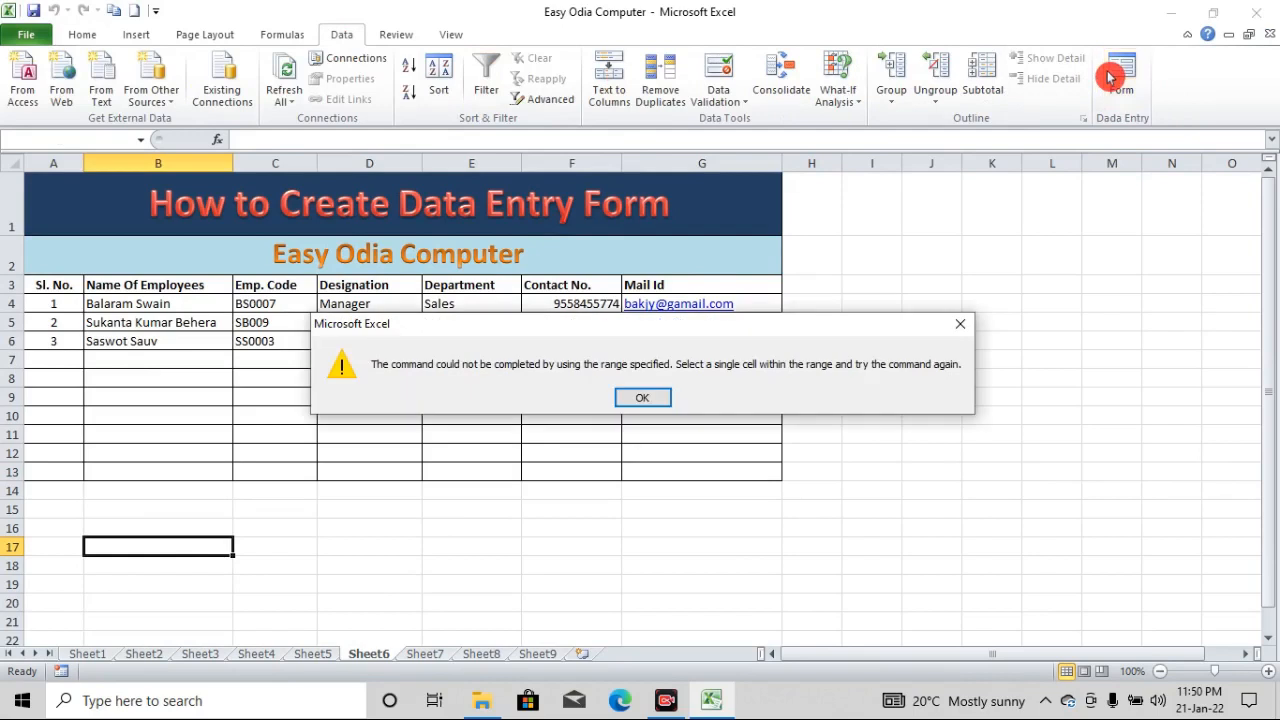
{"action": "left_click", "coordinate": [960, 324]}
{"action": "left_click", "coordinate": [80, 362]}
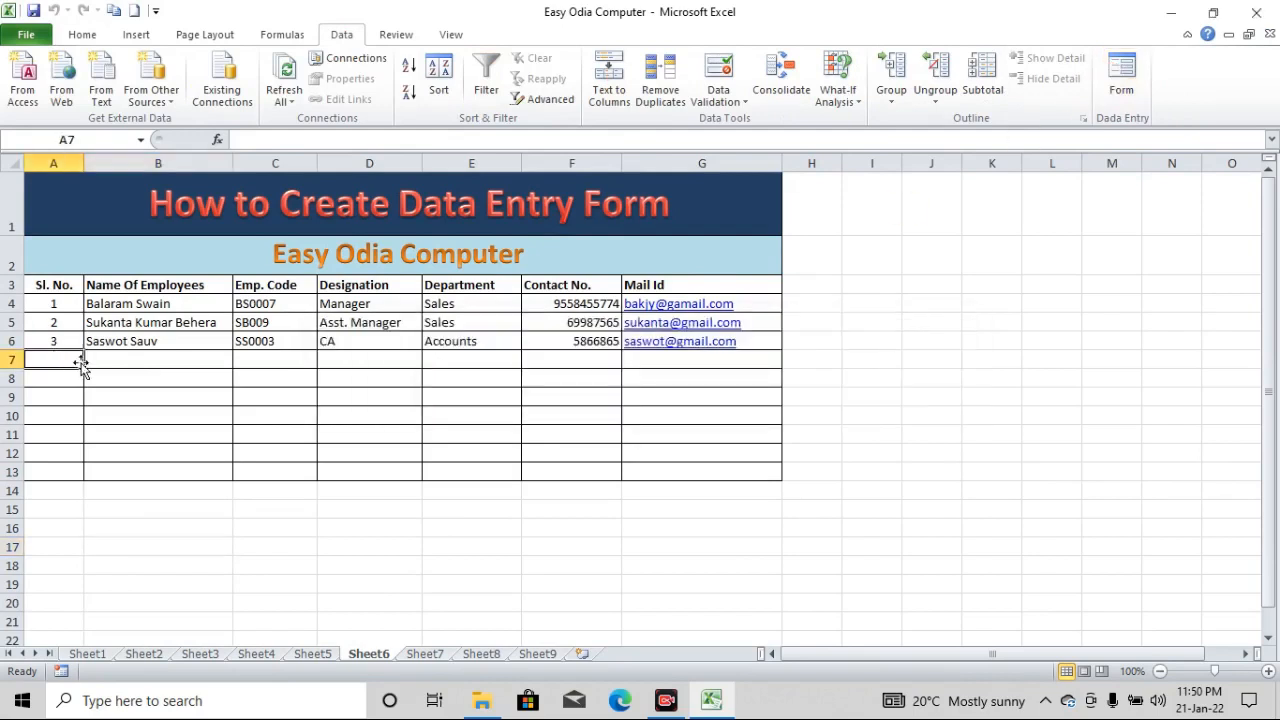
{"action": "left_click", "coordinate": [1135, 86]}
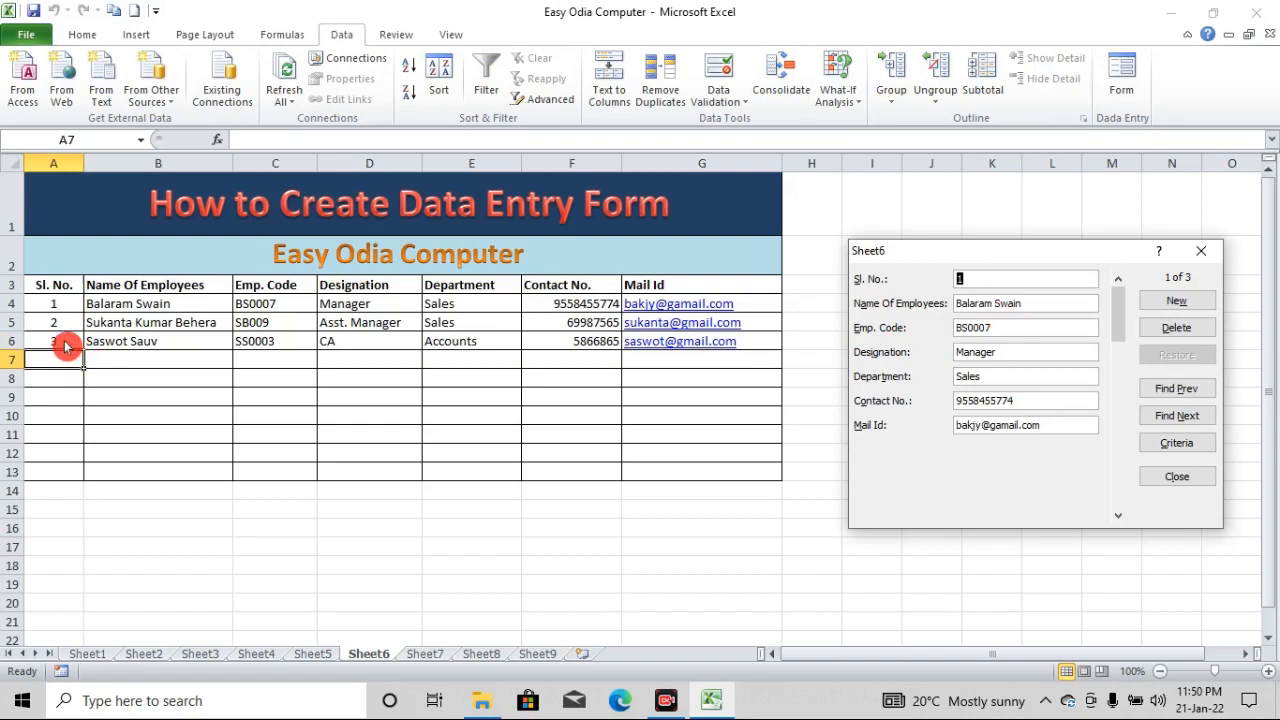
{"action": "type", "text": "4"}
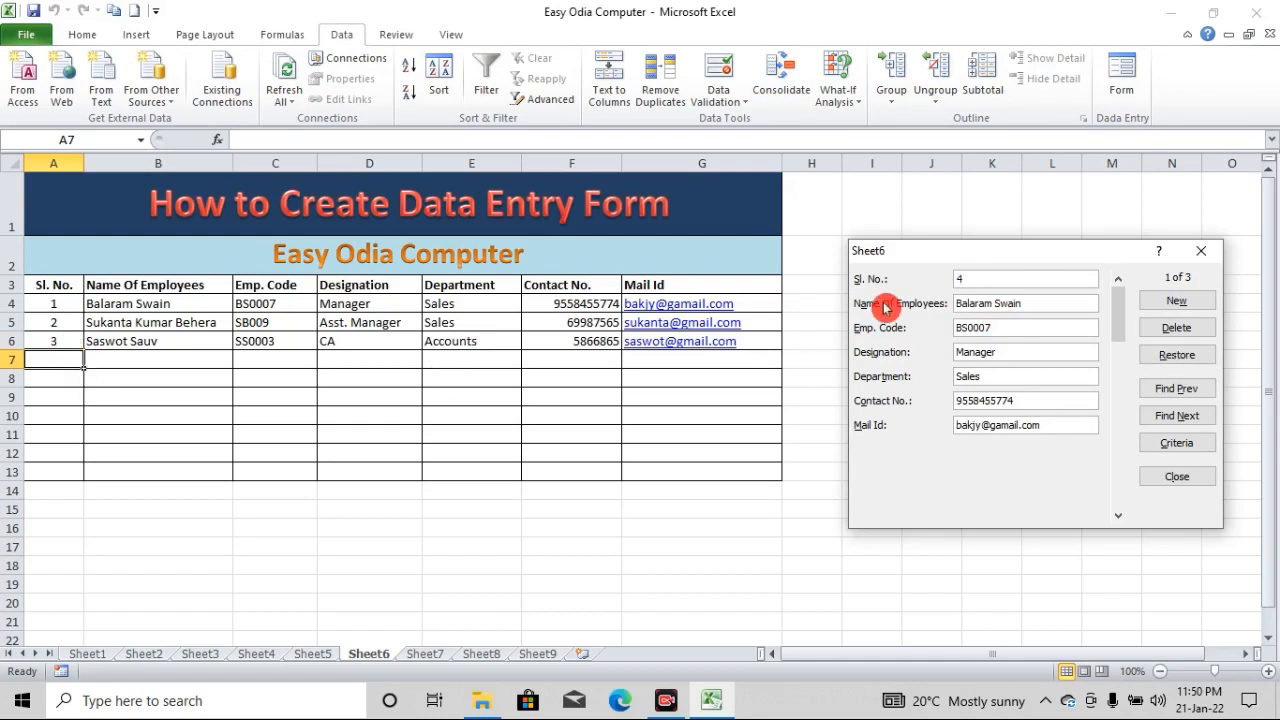
{"action": "key", "text": "Tab"}
{"action": "key", "text": "alt+r"}
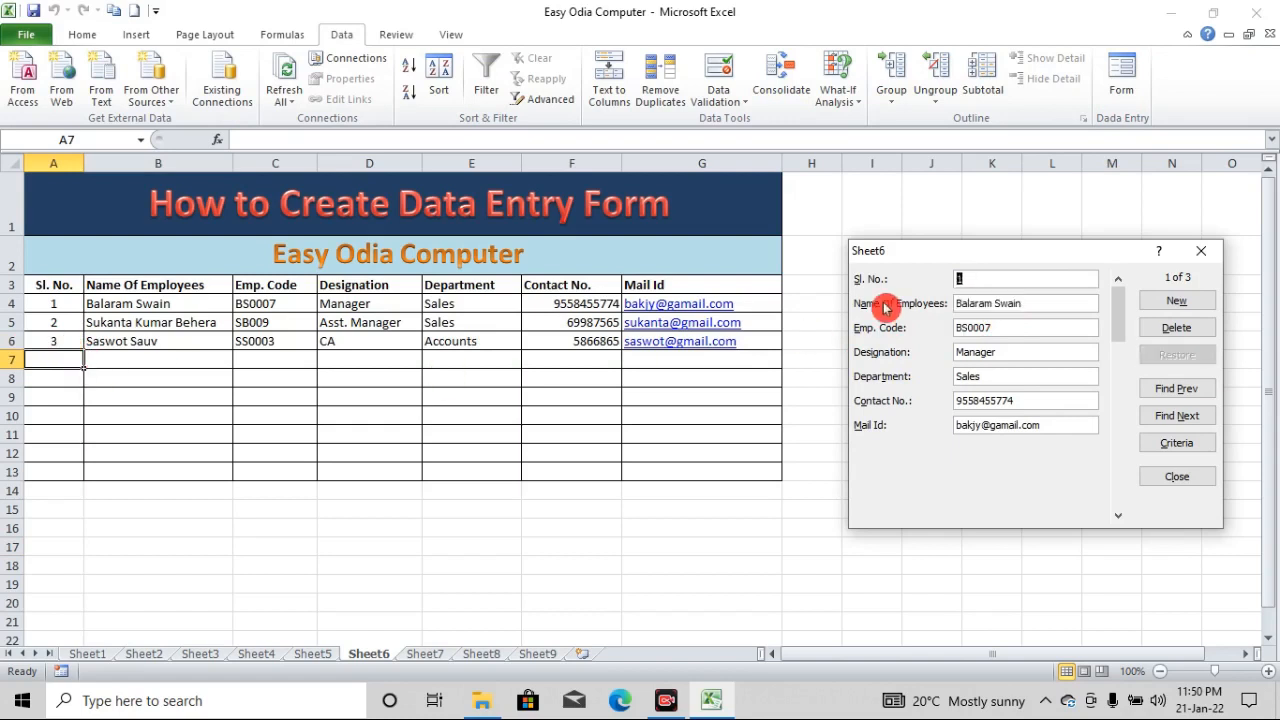
Start a new record with Sl. No. 4, the employee's name and code, designation jkfdh and department jkhnfdh
{"action": "left_click", "coordinate": [1177, 301]}
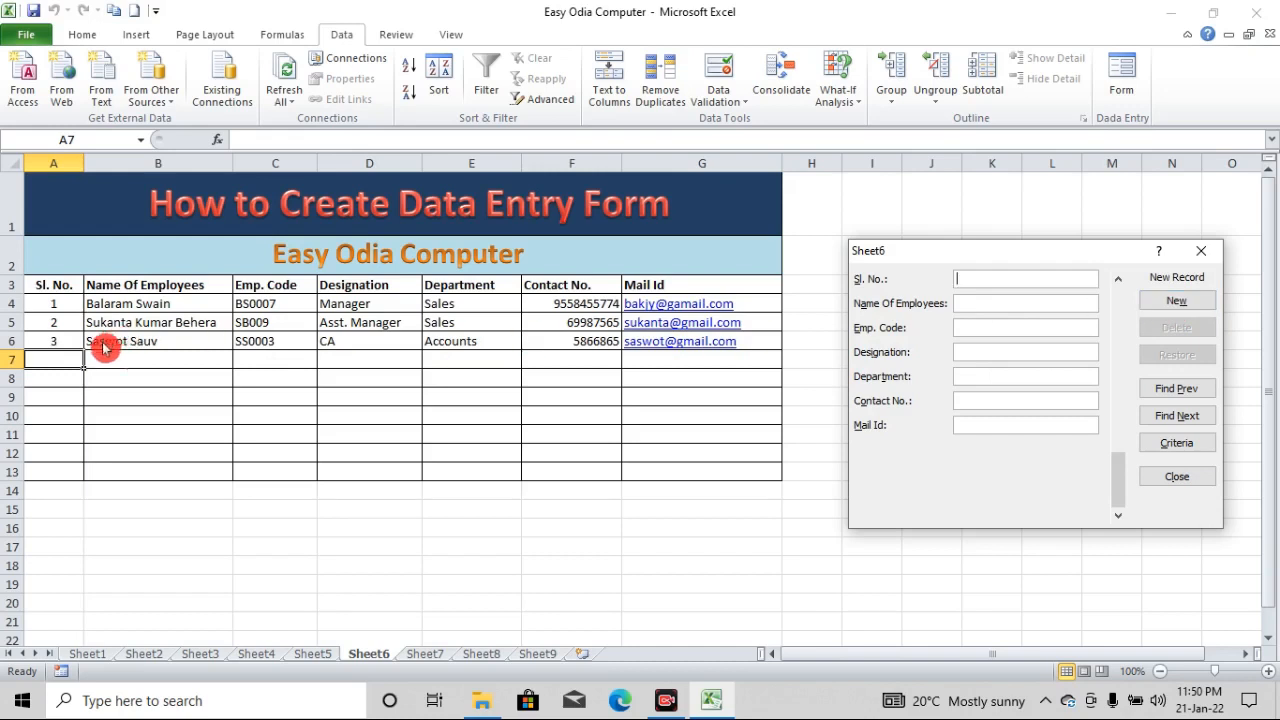
{"action": "type", "text": "4"}
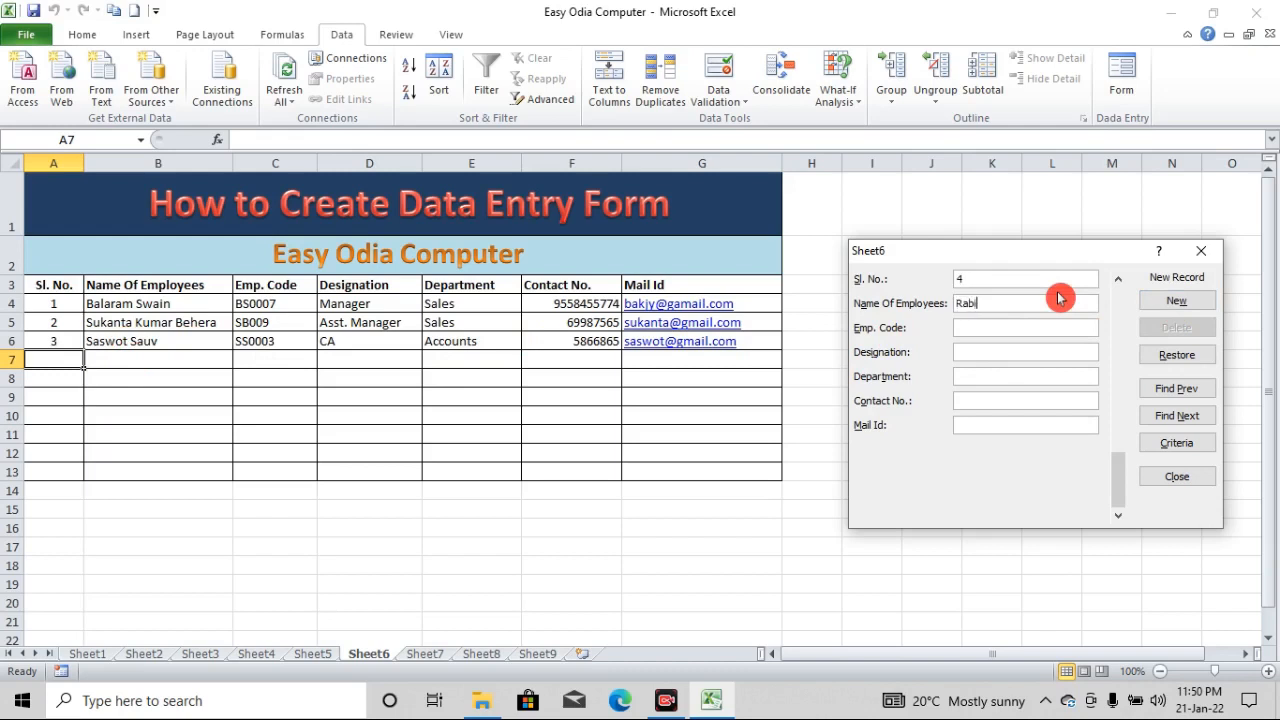
{"action": "type", "text": "dra"}
{"action": "type", "text": "jkfdh"}
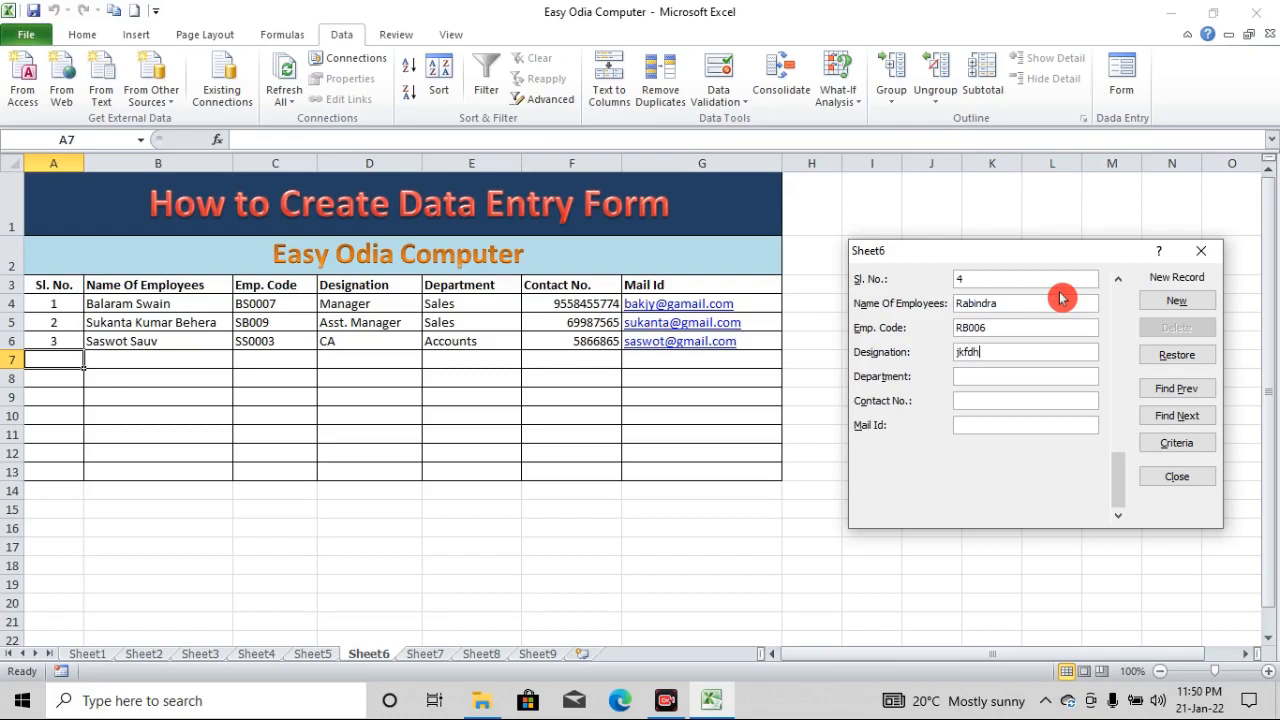
{"action": "type", "text": "jkhnfdh"}
{"action": "type", "text": "56565"}
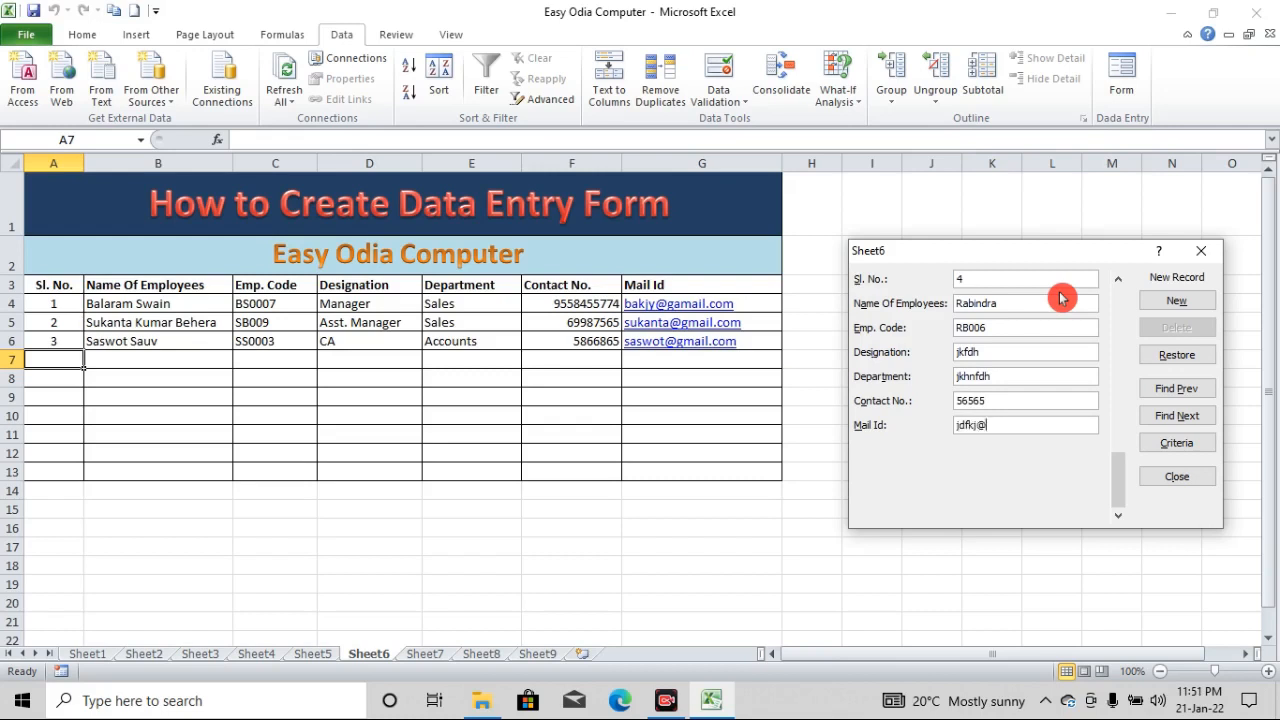
Fill in the employee's contact number and e-mail, add the record to the table, and close the form
{"action": "key", "text": "Return"}
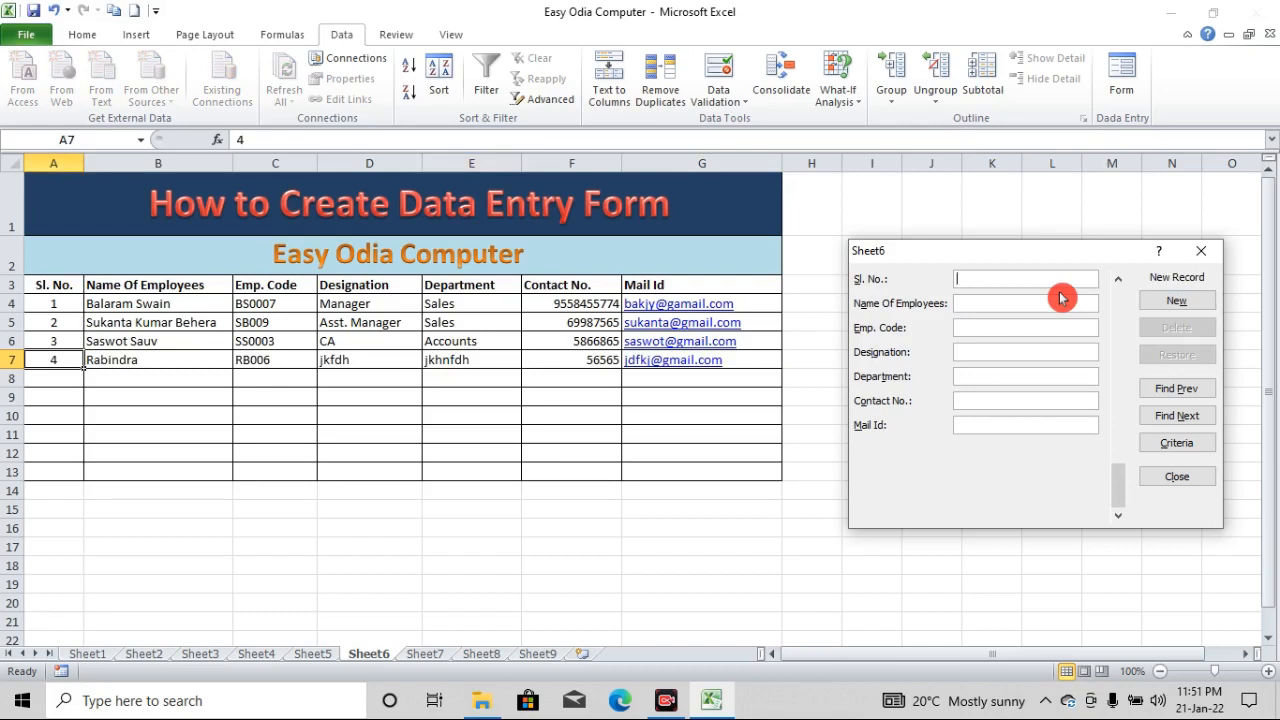
{"action": "right_click", "coordinate": [1040, 328]}
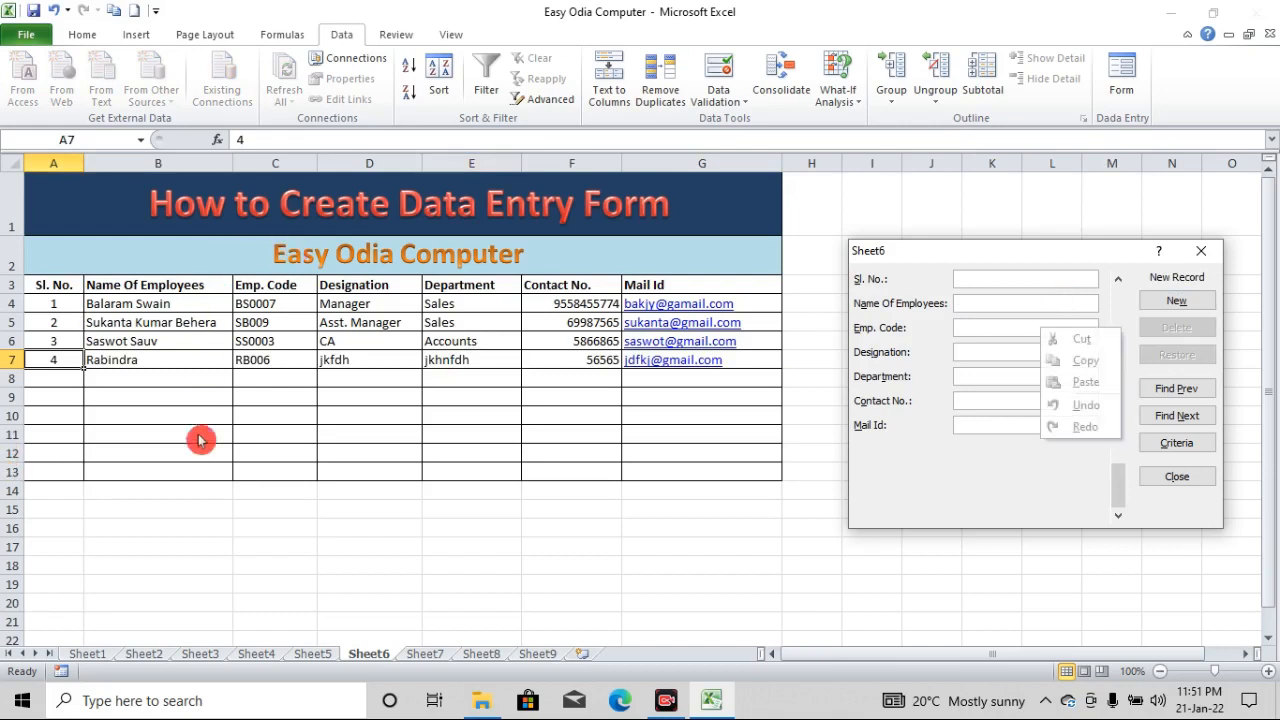
{"action": "left_click", "coordinate": [634, 646]}
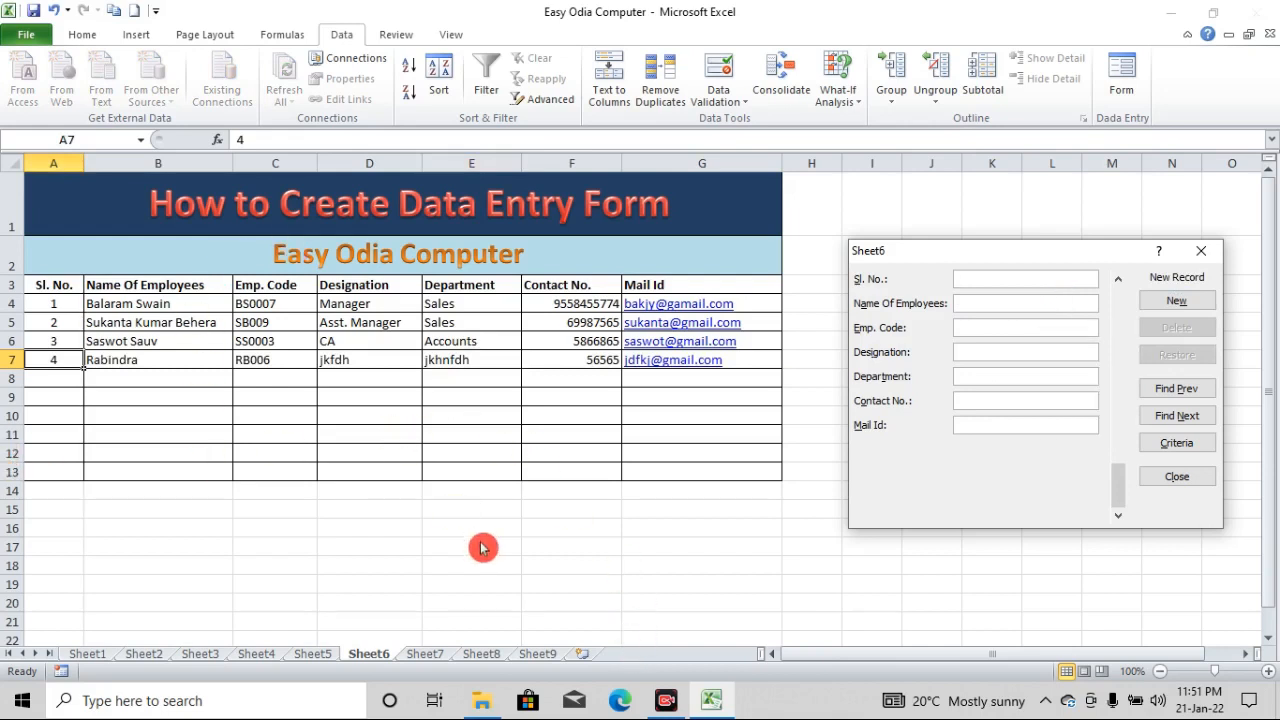
{"action": "left_click", "coordinate": [1201, 251]}
Fill cell C5, the second employee's code, with the standard red color
{"action": "left_click", "coordinate": [72, 322]}
{"action": "left_click", "coordinate": [298, 322]}
{"action": "left_click", "coordinate": [84, 34]}
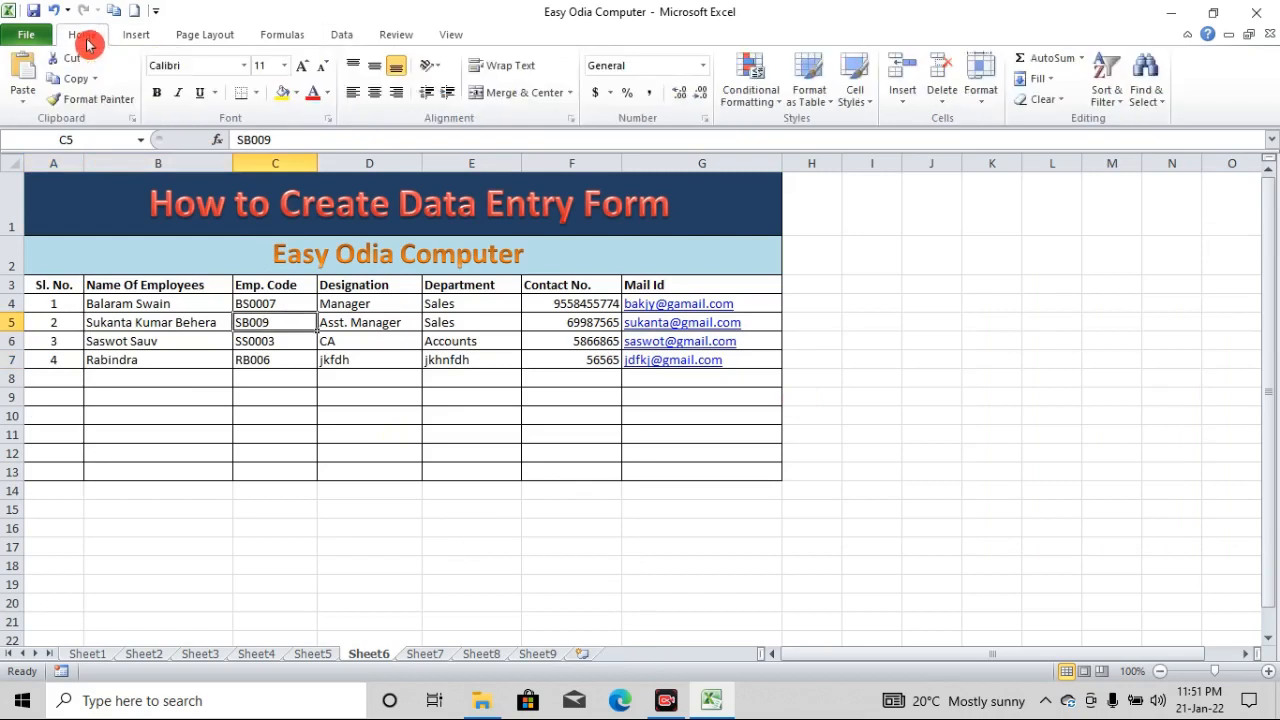
{"action": "left_click", "coordinate": [296, 92]}
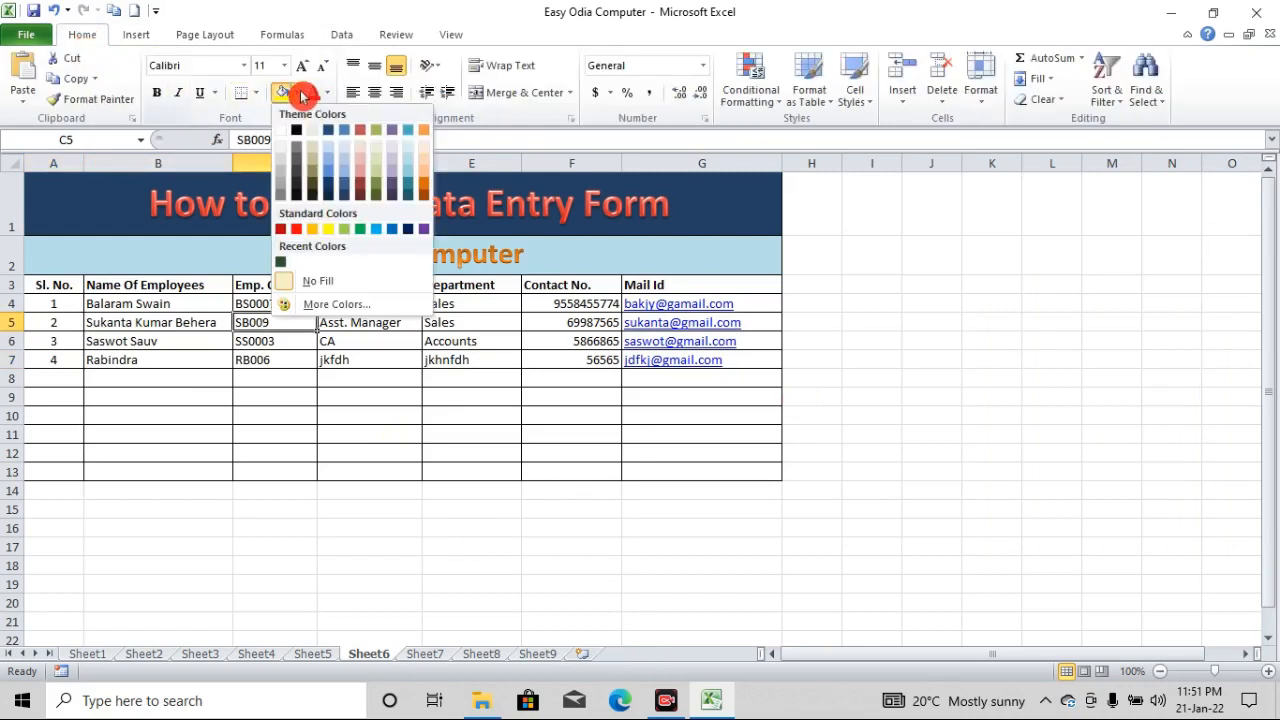
{"action": "left_click", "coordinate": [298, 232]}
{"action": "left_click", "coordinate": [334, 487]}
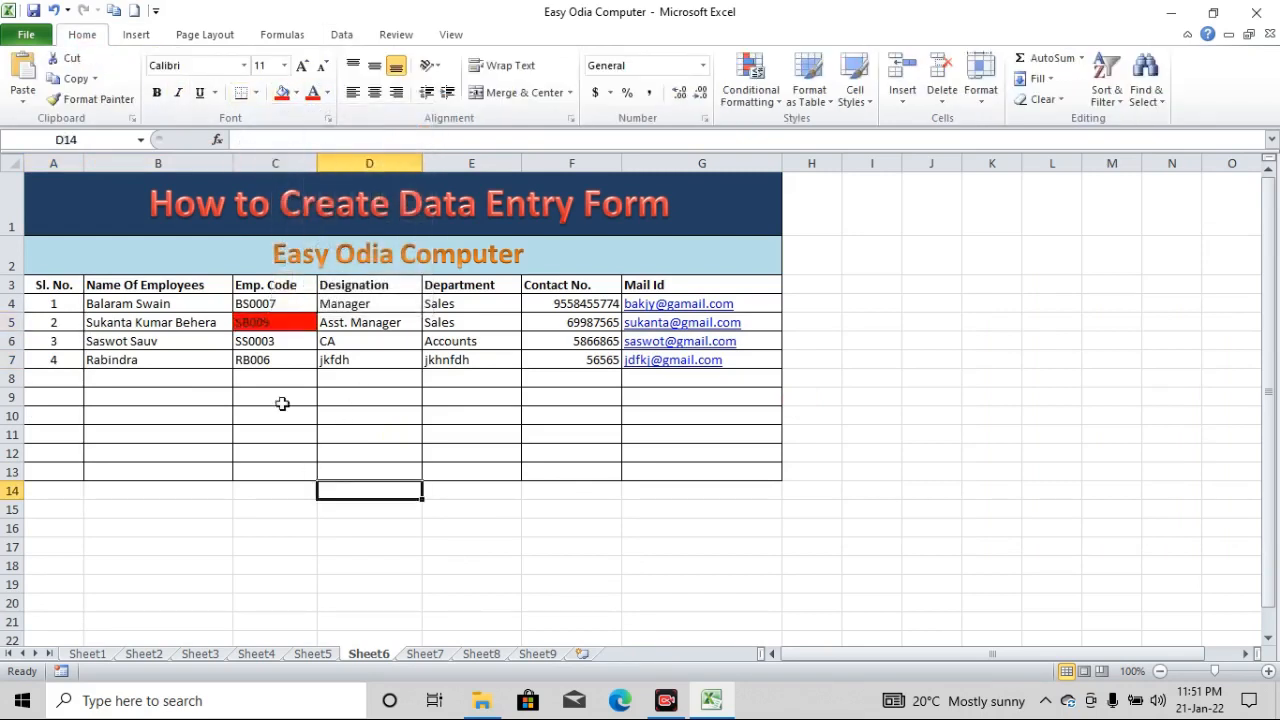
{"action": "left_click", "coordinate": [698, 510]}
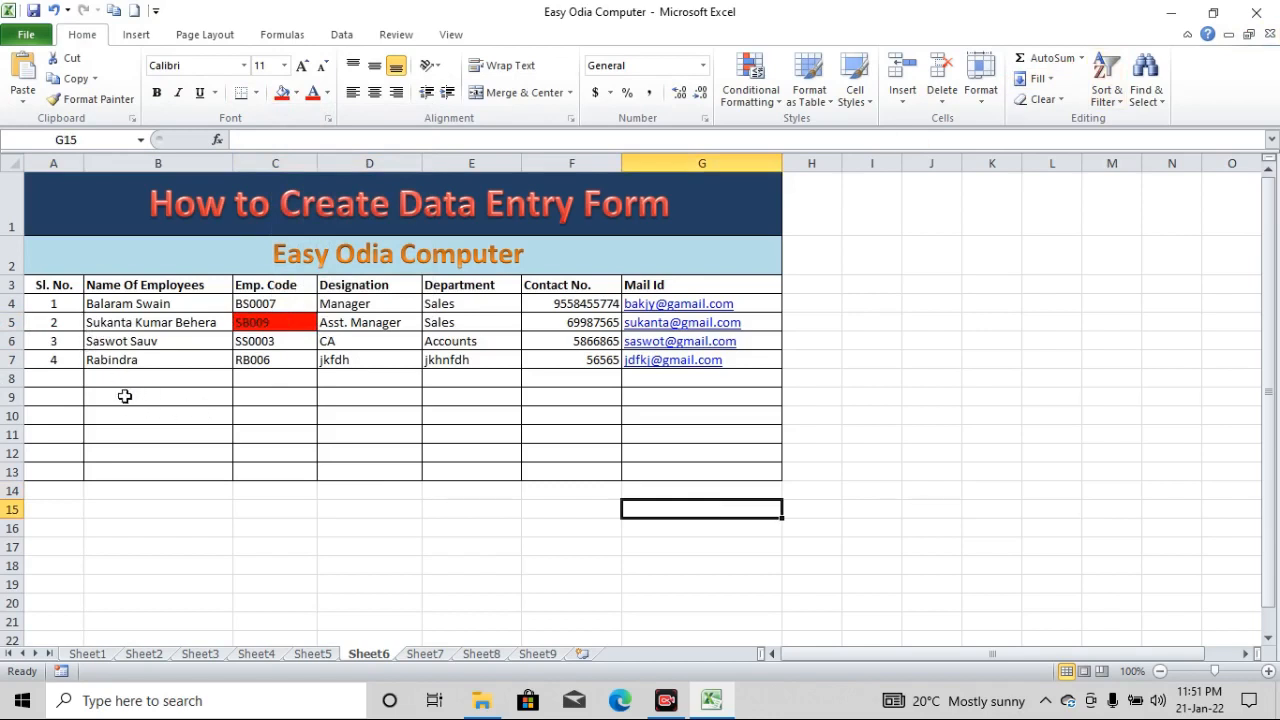
Reopen the data form from cell B8, go to the second record, and change its employee code's last digit to 1
{"action": "left_click", "coordinate": [176, 417]}
{"action": "left_click", "coordinate": [123, 385]}
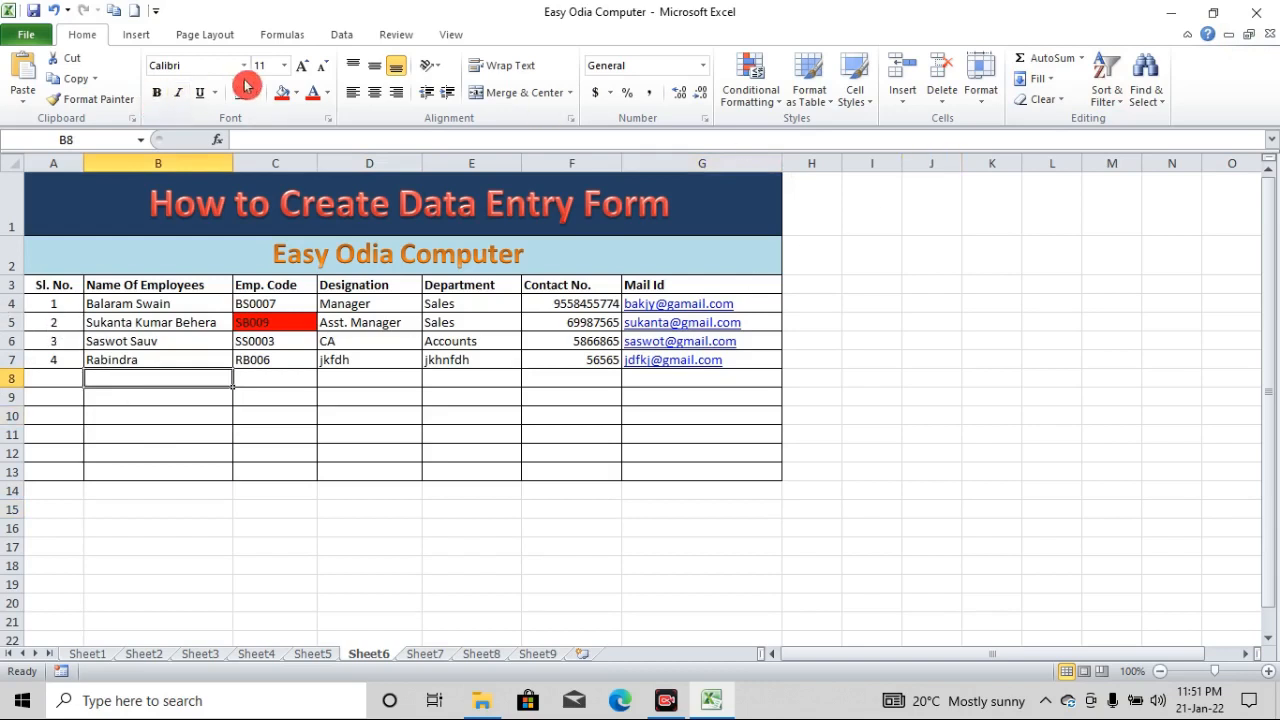
{"action": "left_click", "coordinate": [344, 35]}
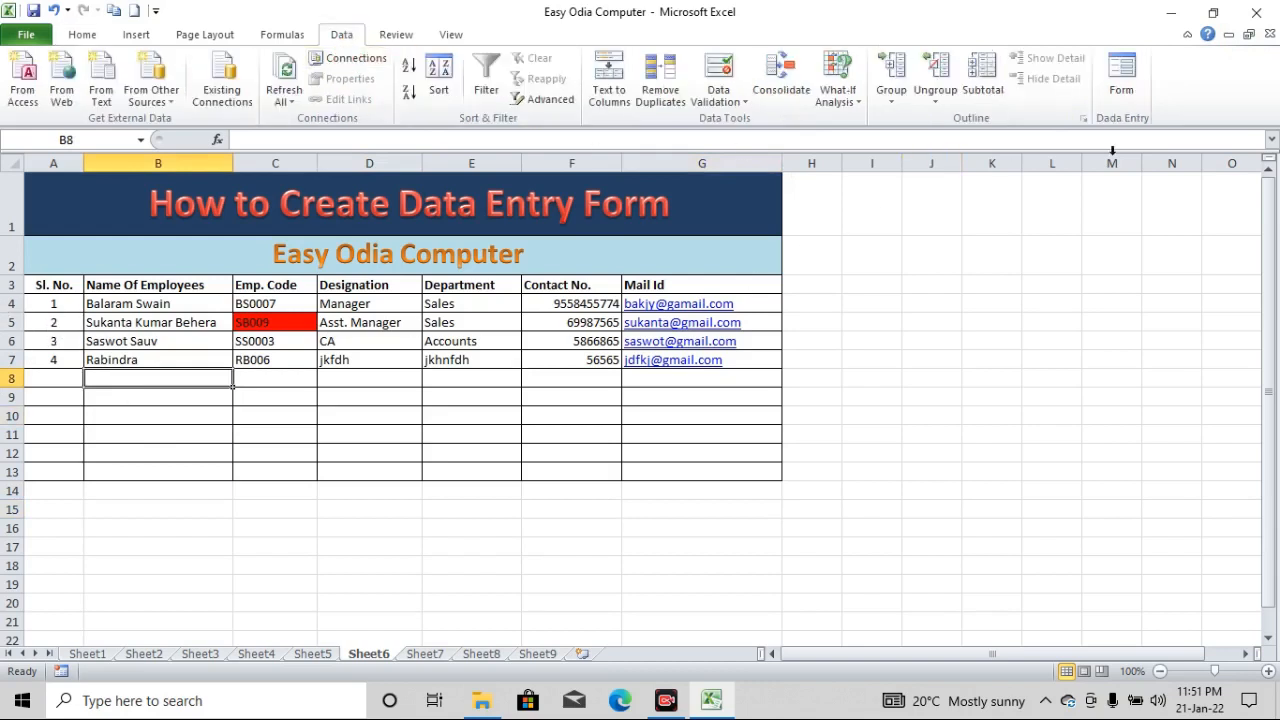
{"action": "left_click", "coordinate": [1122, 80]}
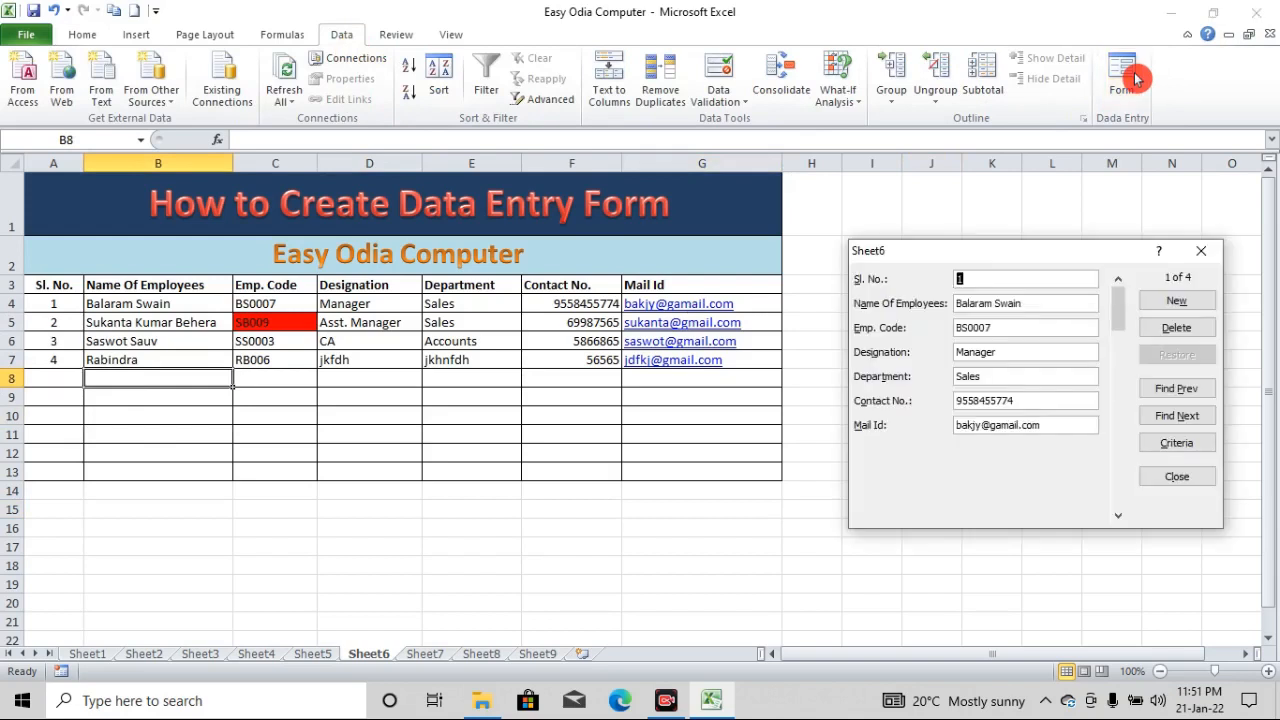
{"action": "left_click", "coordinate": [1185, 390]}
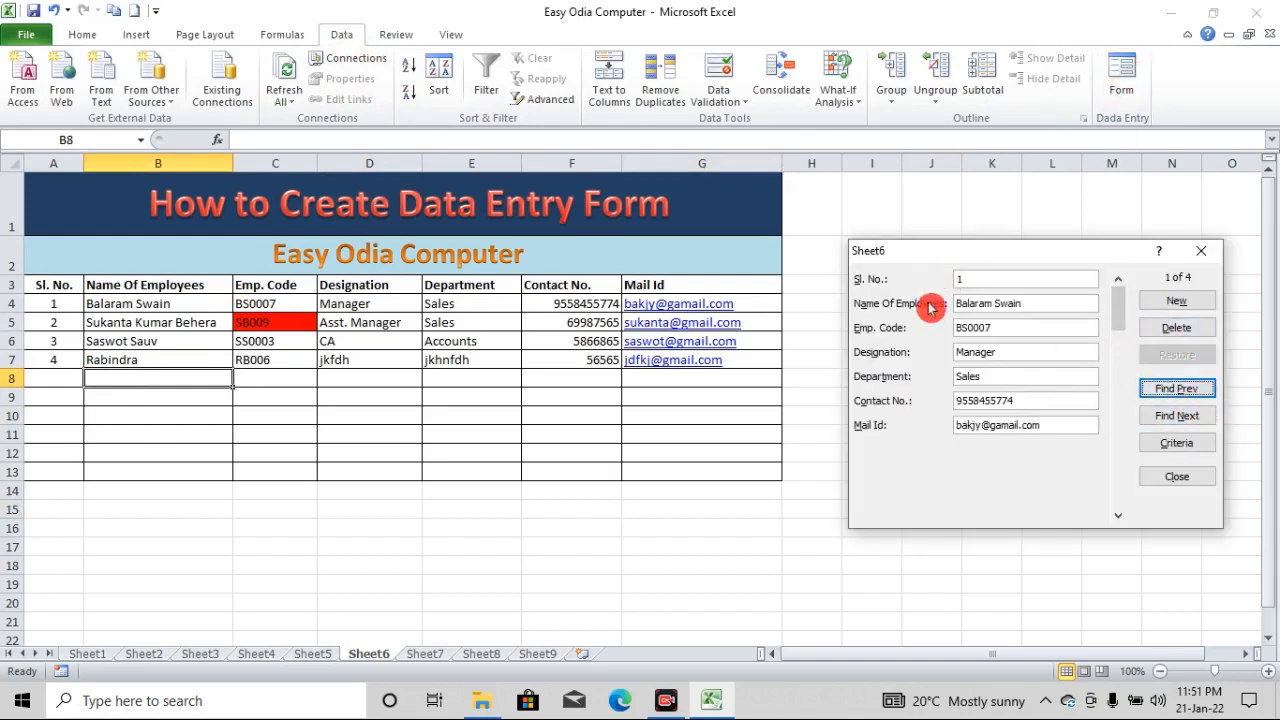
{"action": "left_click", "coordinate": [1184, 418]}
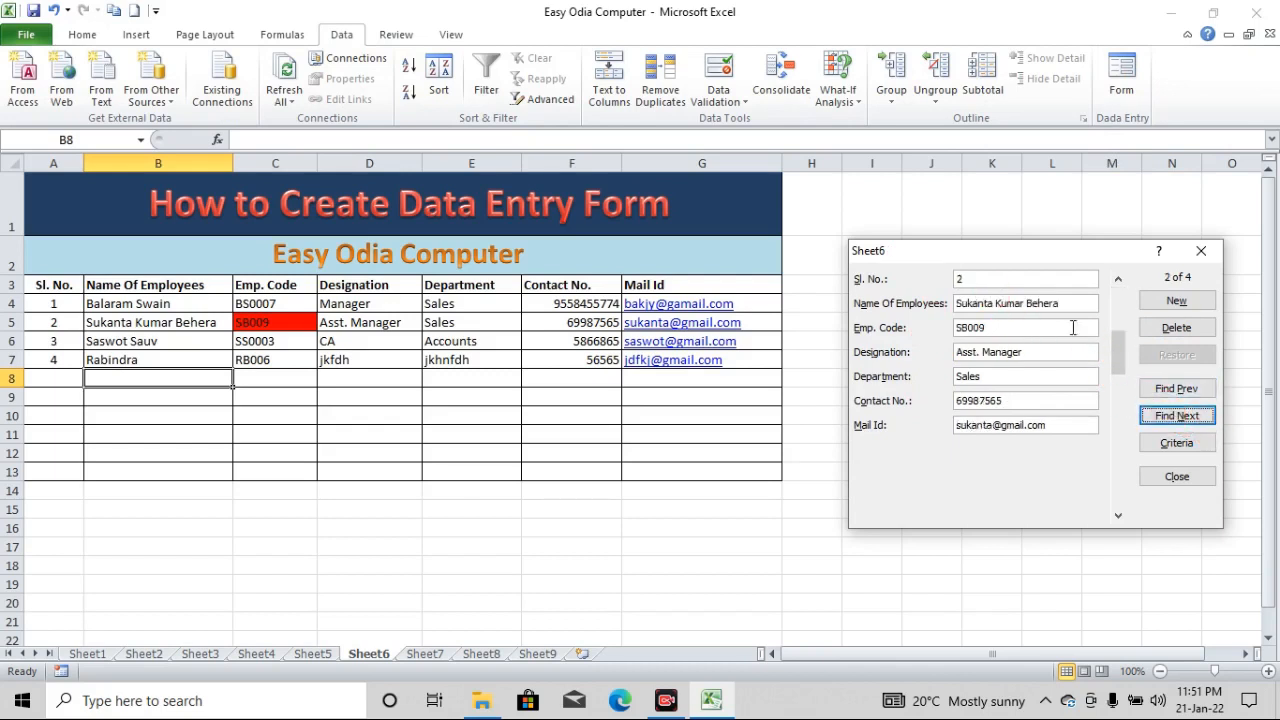
{"action": "left_click", "coordinate": [994, 327]}
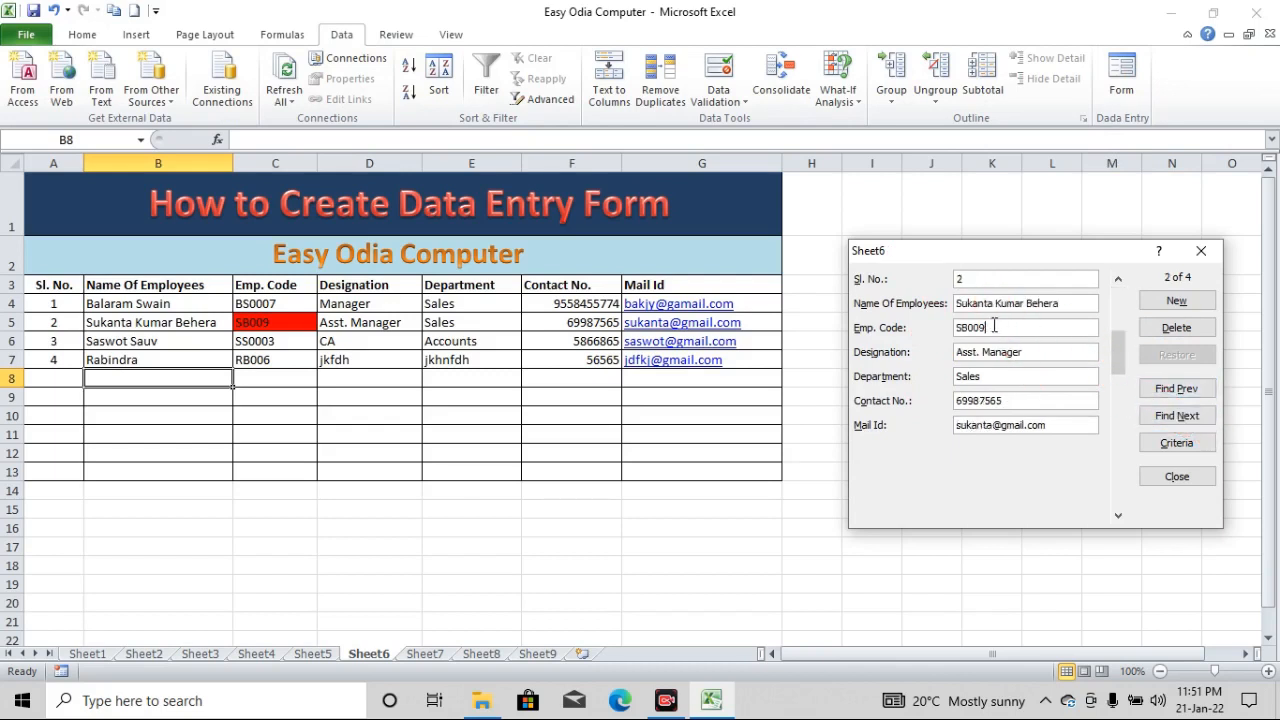
{"action": "key", "text": "BackSpace"}
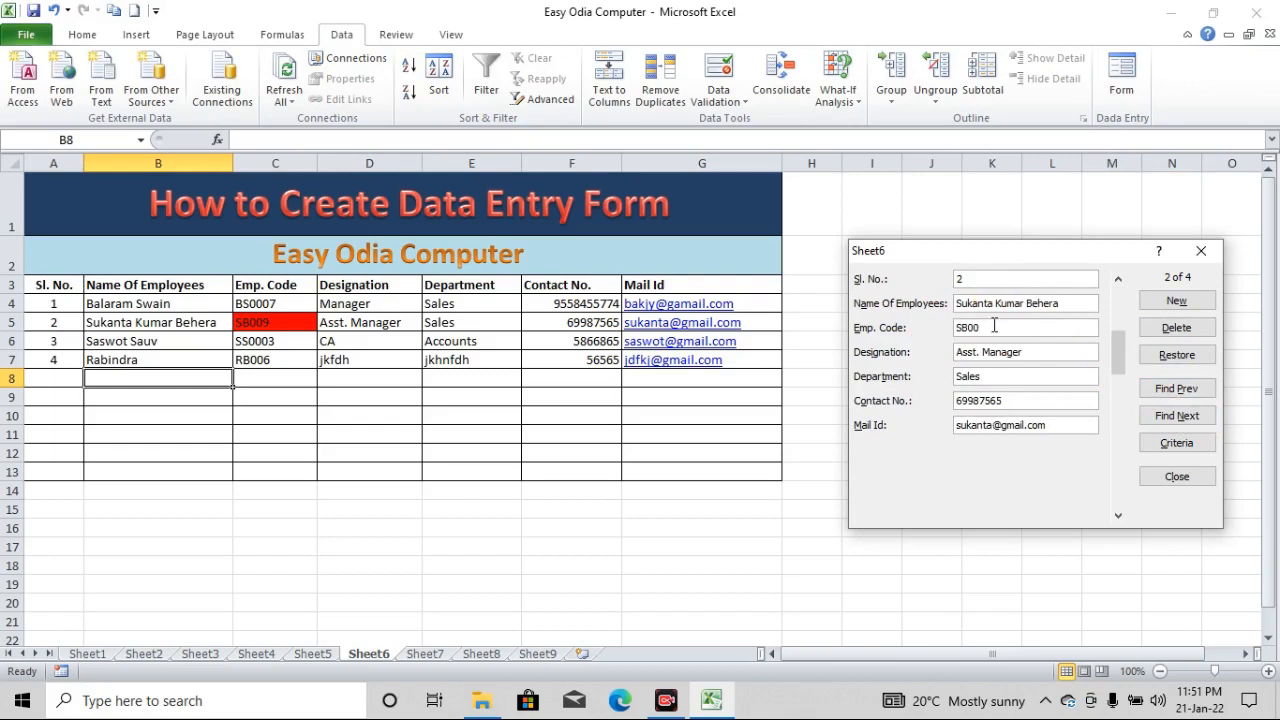
{"action": "type", "text": "1"}
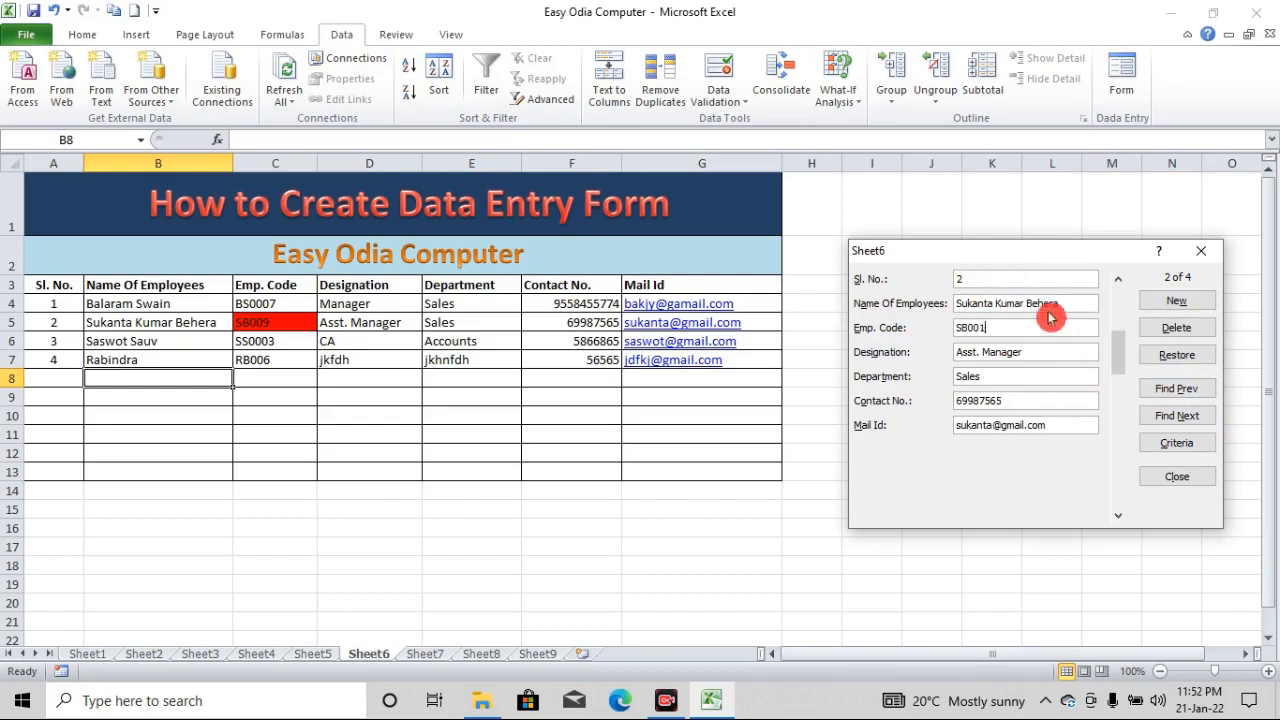
Start a new record with Sl. No. 5, the employee's name and code, designation khikh and department hnolkh
{"action": "left_click", "coordinate": [1187, 307]}
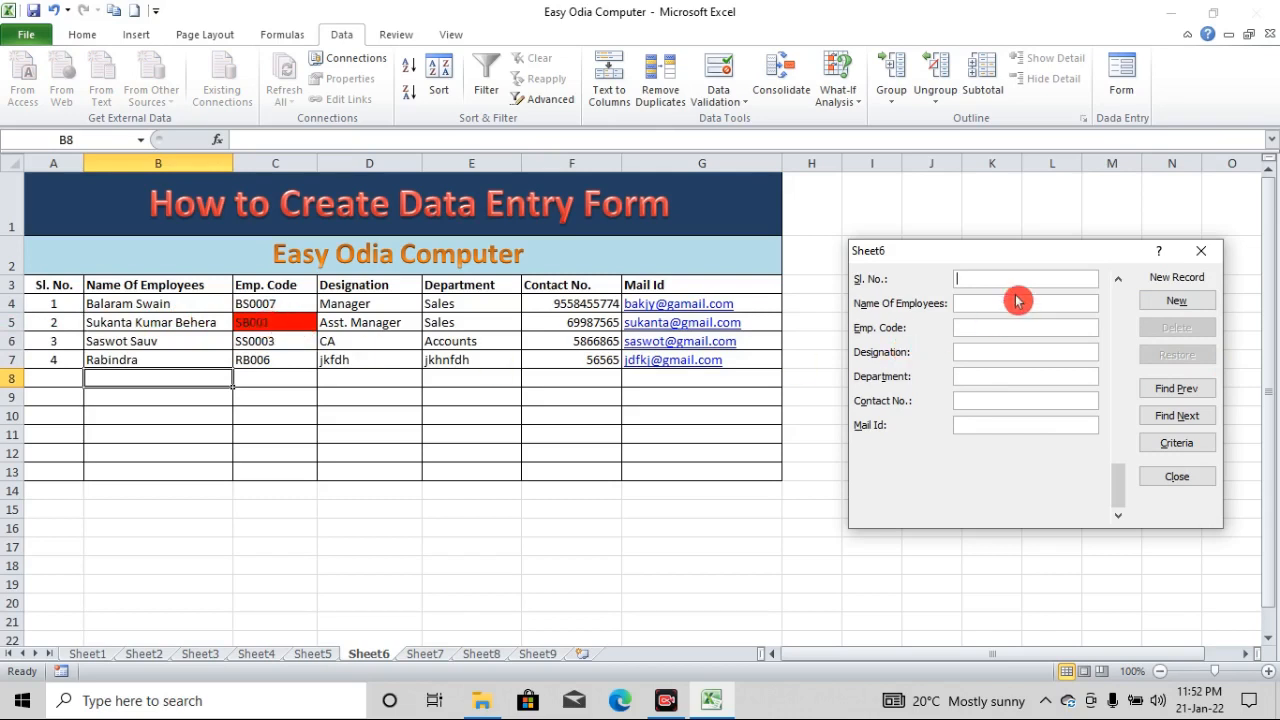
{"action": "type", "text": "5"}
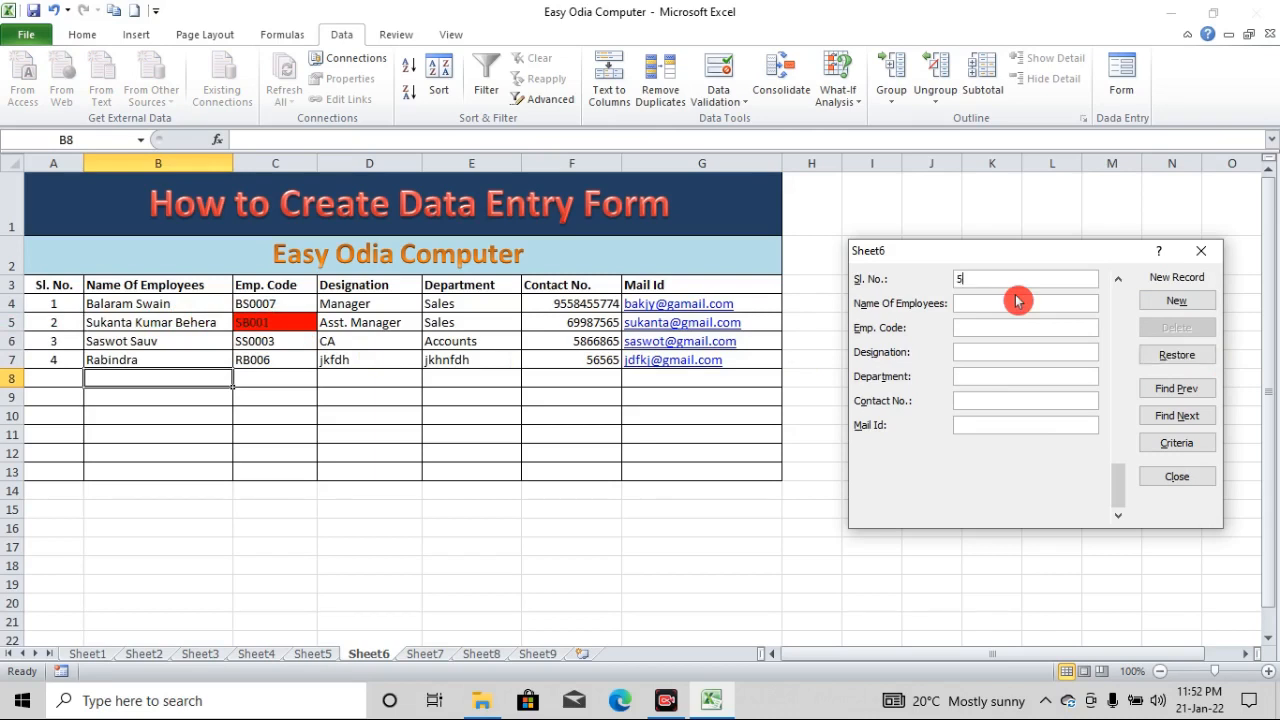
{"action": "type", "text": "dsfhiskdjl"}
{"action": "key", "text": "Tab"}
{"action": "type", "text": "4564kjhohn"}
{"action": "type", "text": "khikh"}
{"action": "type", "text": "hnolkh"}
Fill in the fifth employee's contact number and e-mail, and add the record to the table
{"action": "key", "text": "Tab"}
{"action": "type", "text": "6585"}
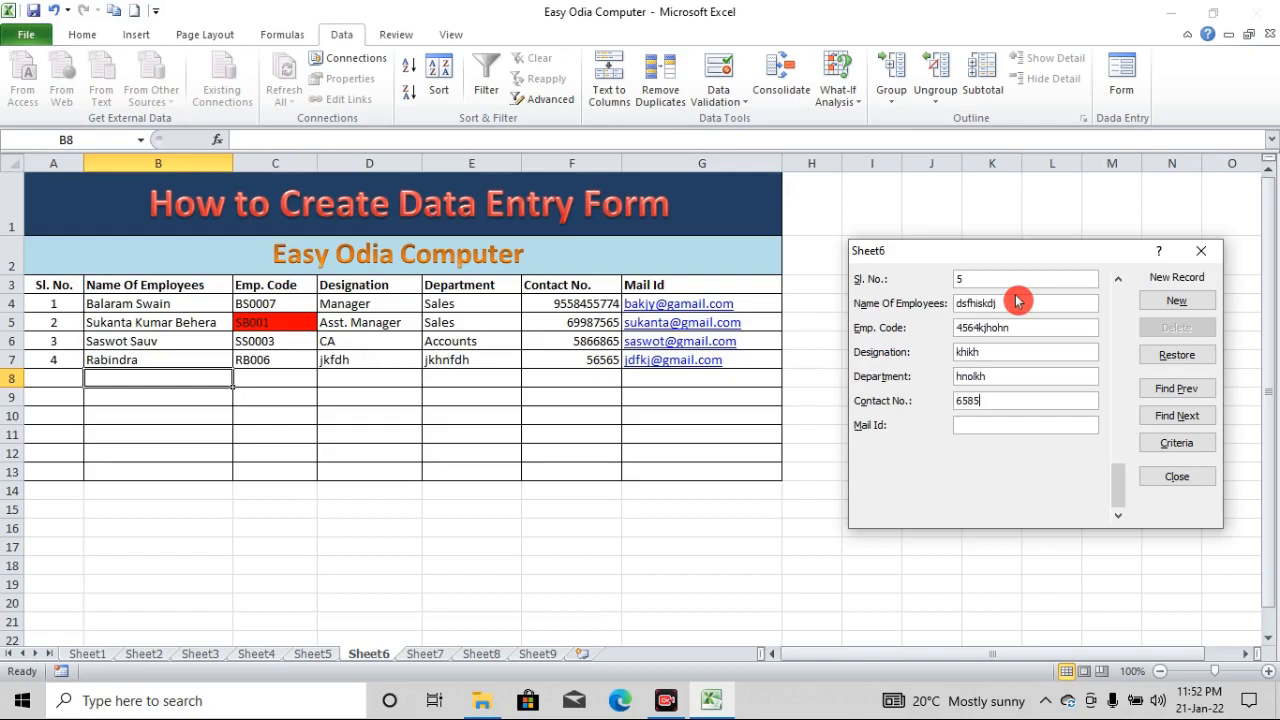
{"action": "key", "text": "Tab"}
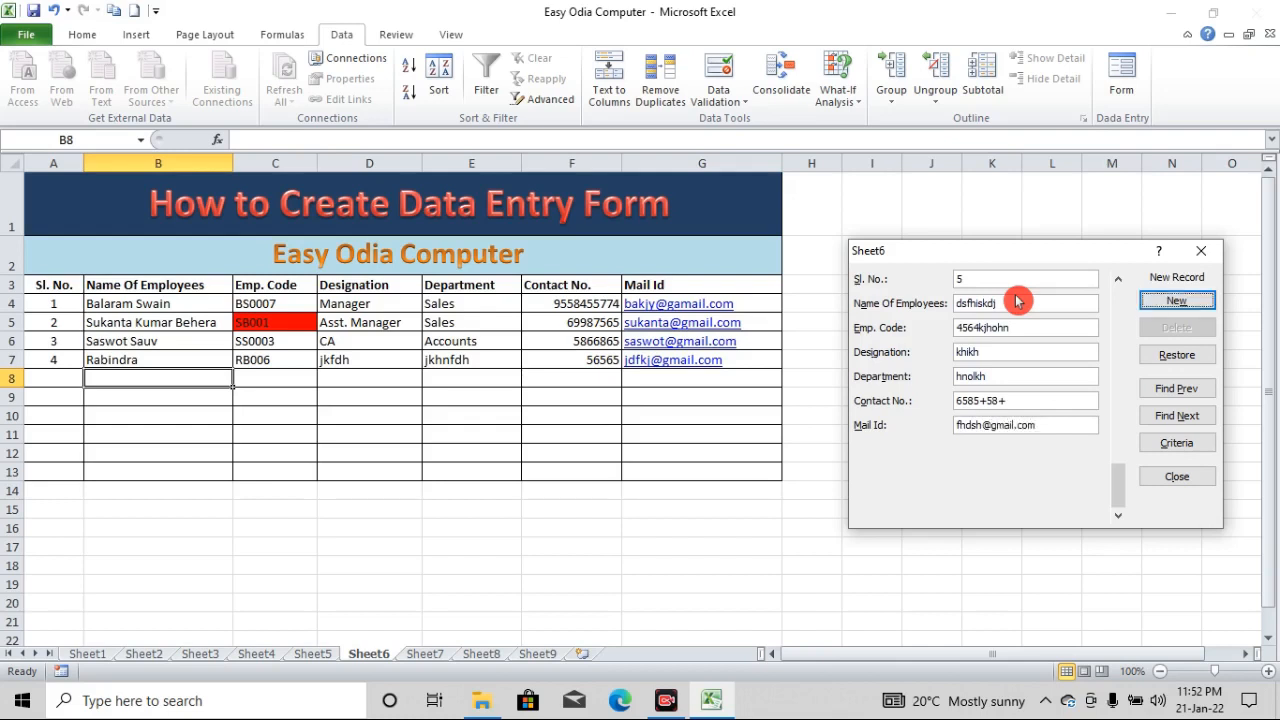
{"action": "key", "text": "Return"}
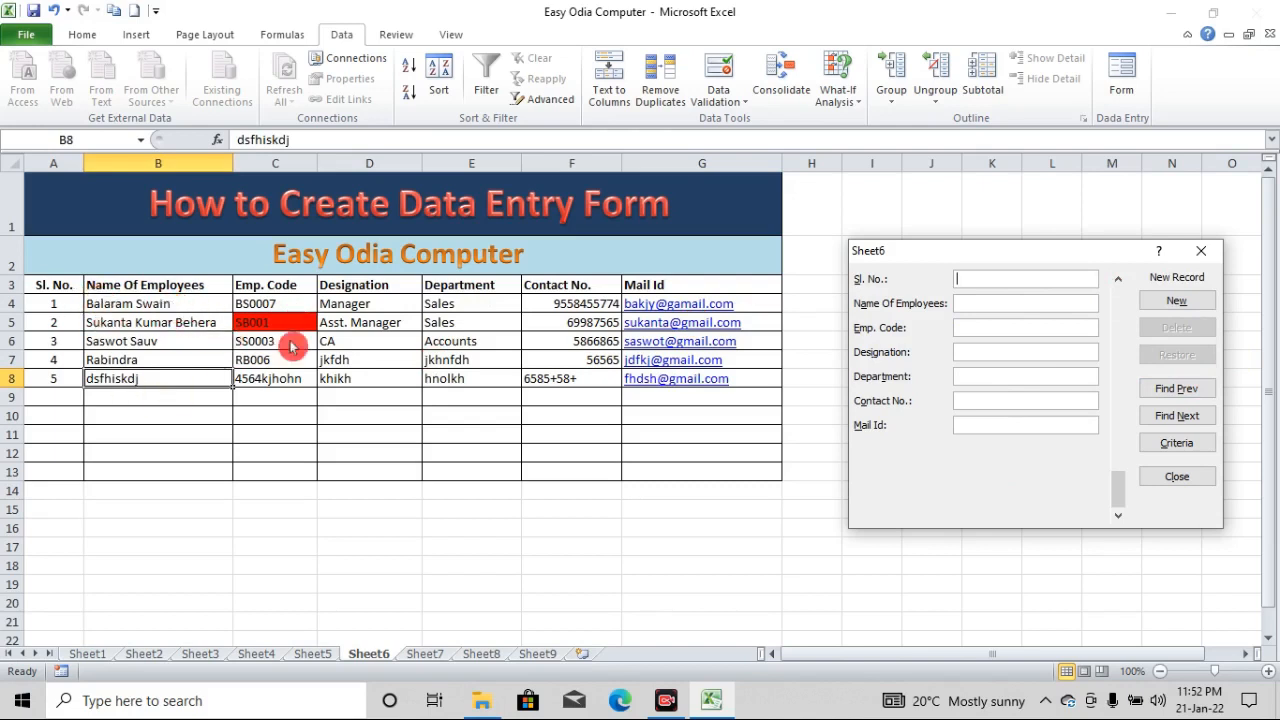
Browse the form's records backward to the first one and forward to the last one
{"action": "left_click", "coordinate": [1183, 390]}
{"action": "left_click", "coordinate": [1185, 390]}
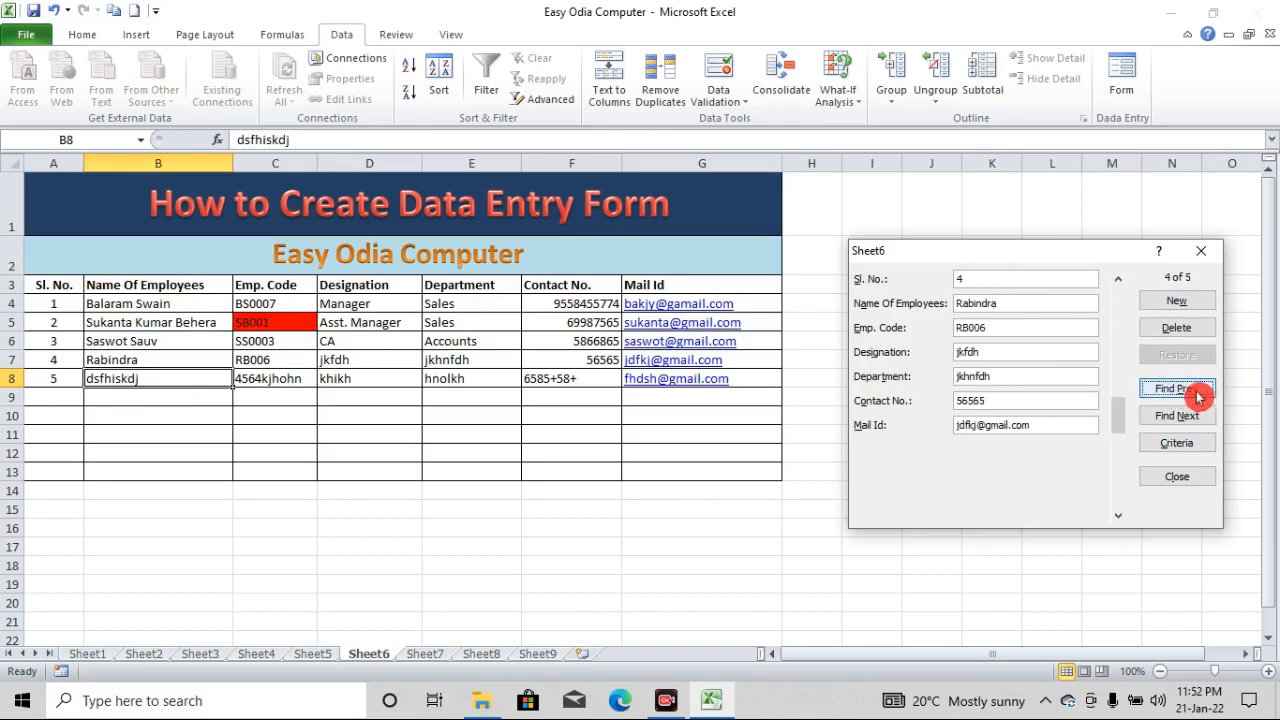
{"action": "left_click", "coordinate": [1185, 392]}
{"action": "left_click", "coordinate": [1190, 394]}
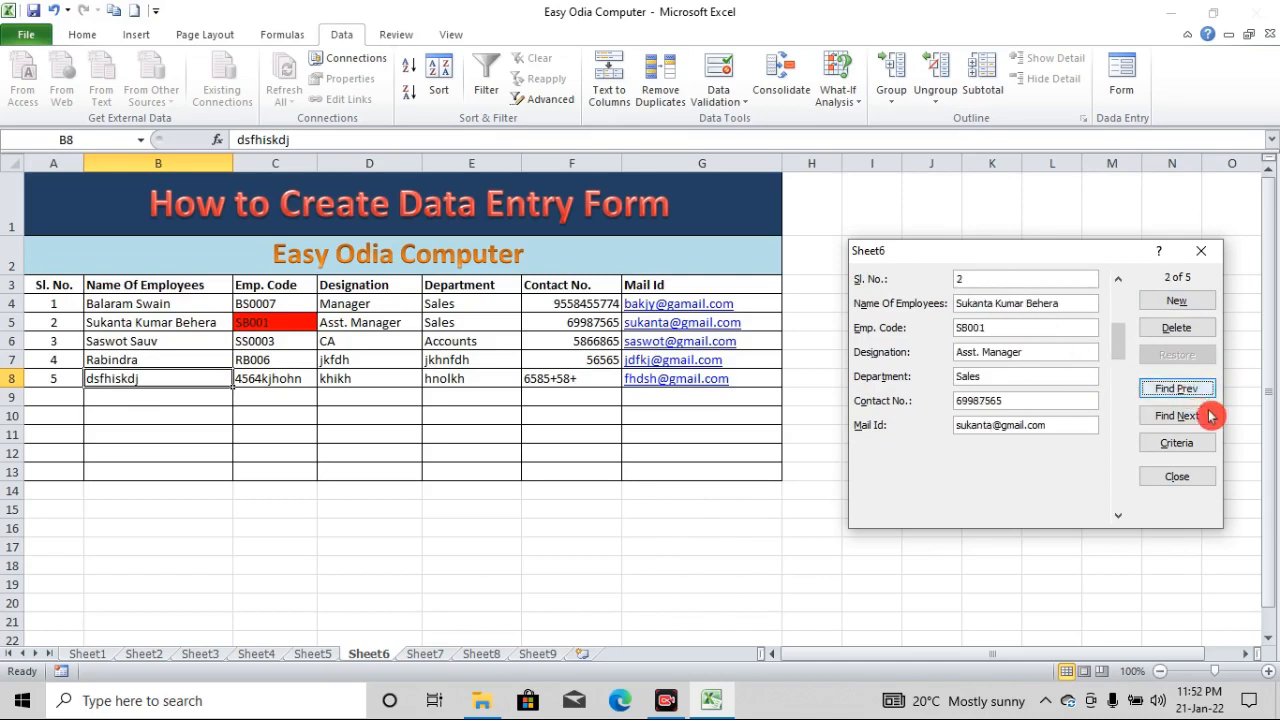
{"action": "left_click", "coordinate": [1190, 392]}
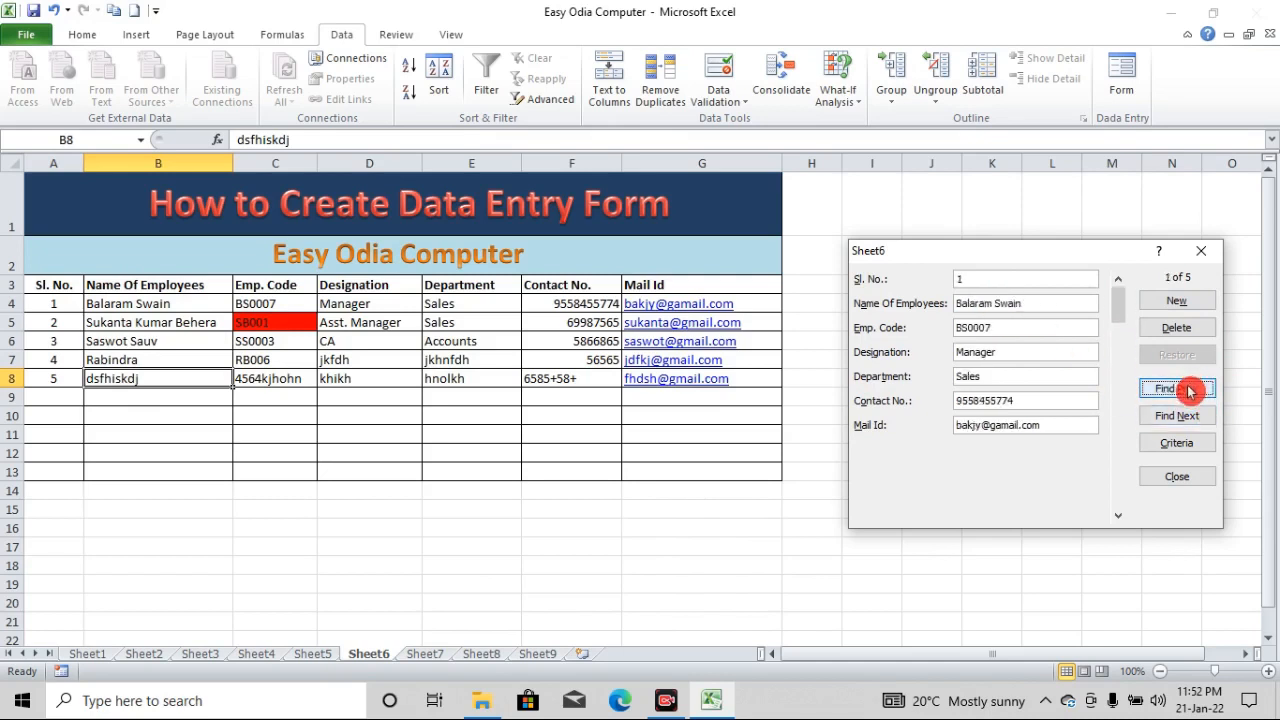
{"action": "left_click", "coordinate": [1195, 418]}
{"action": "left_click", "coordinate": [1195, 419]}
{"action": "left_click", "coordinate": [1196, 420]}
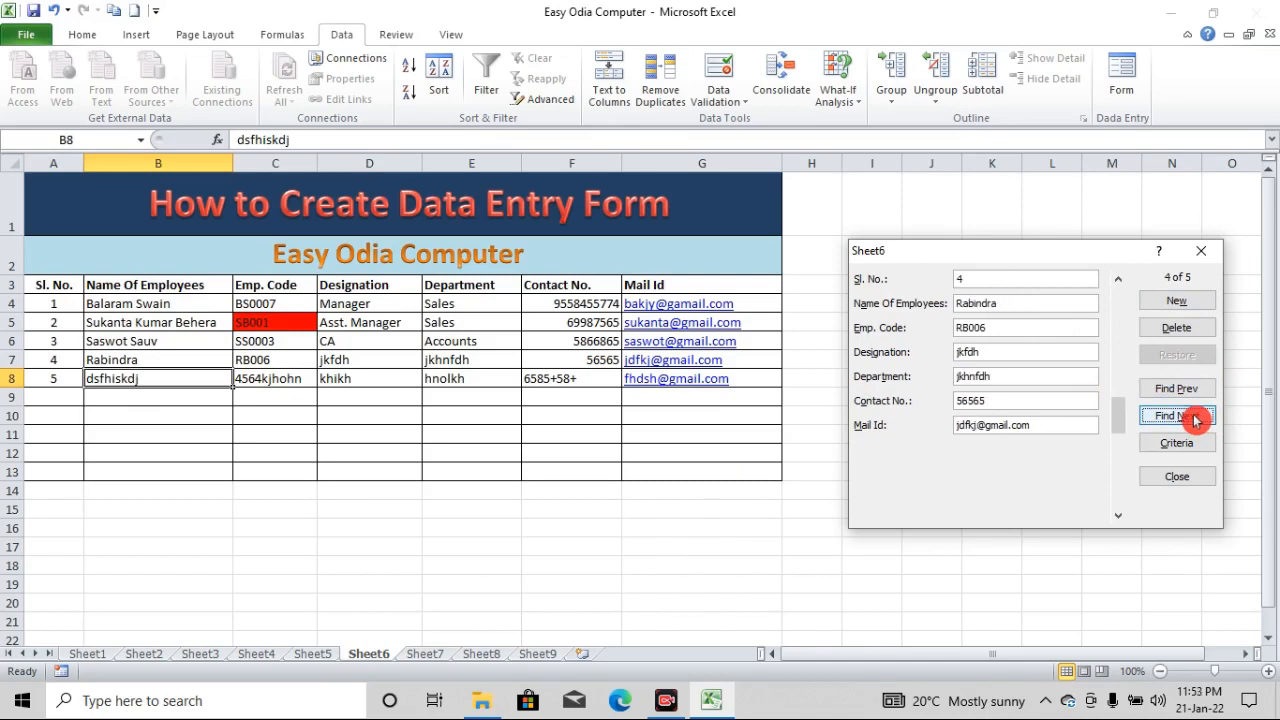
{"action": "left_click", "coordinate": [1196, 420]}
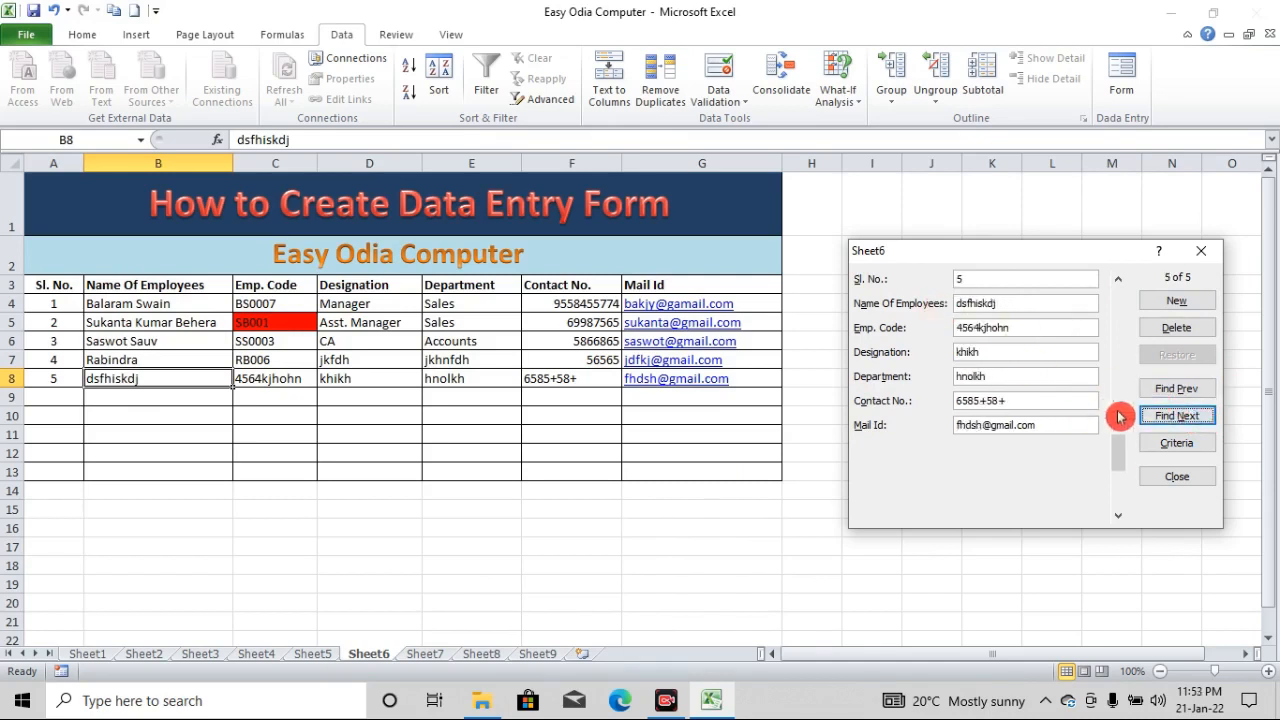
Delete the fifth employee record through the data form, confirm the deletion, and shift the form slightly upward
{"action": "left_click", "coordinate": [1176, 390]}
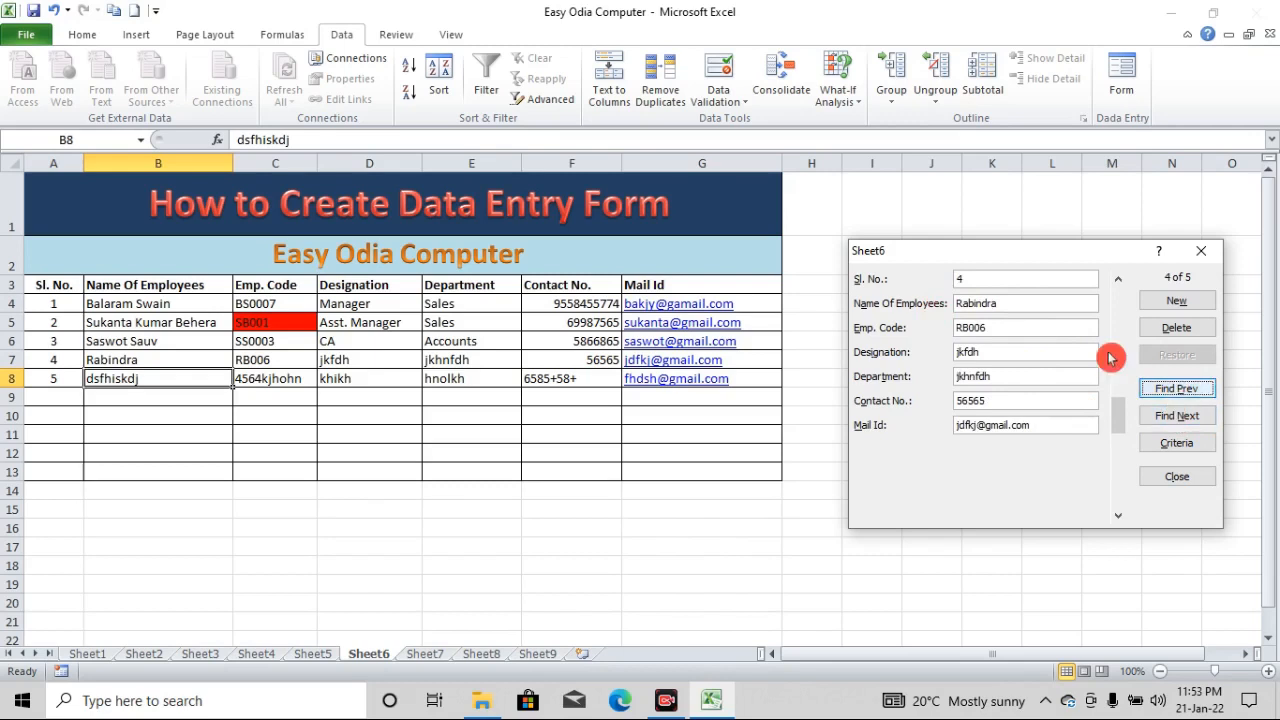
{"action": "left_click", "coordinate": [1186, 416]}
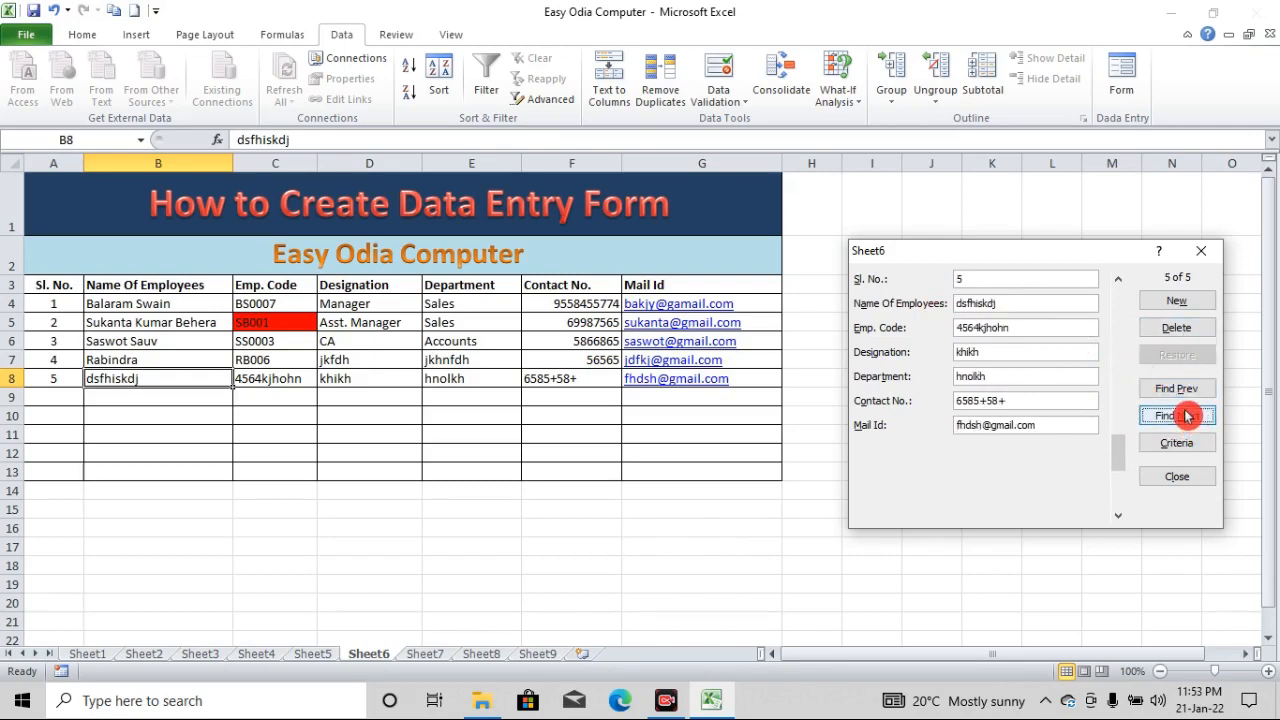
{"action": "left_click", "coordinate": [1210, 336]}
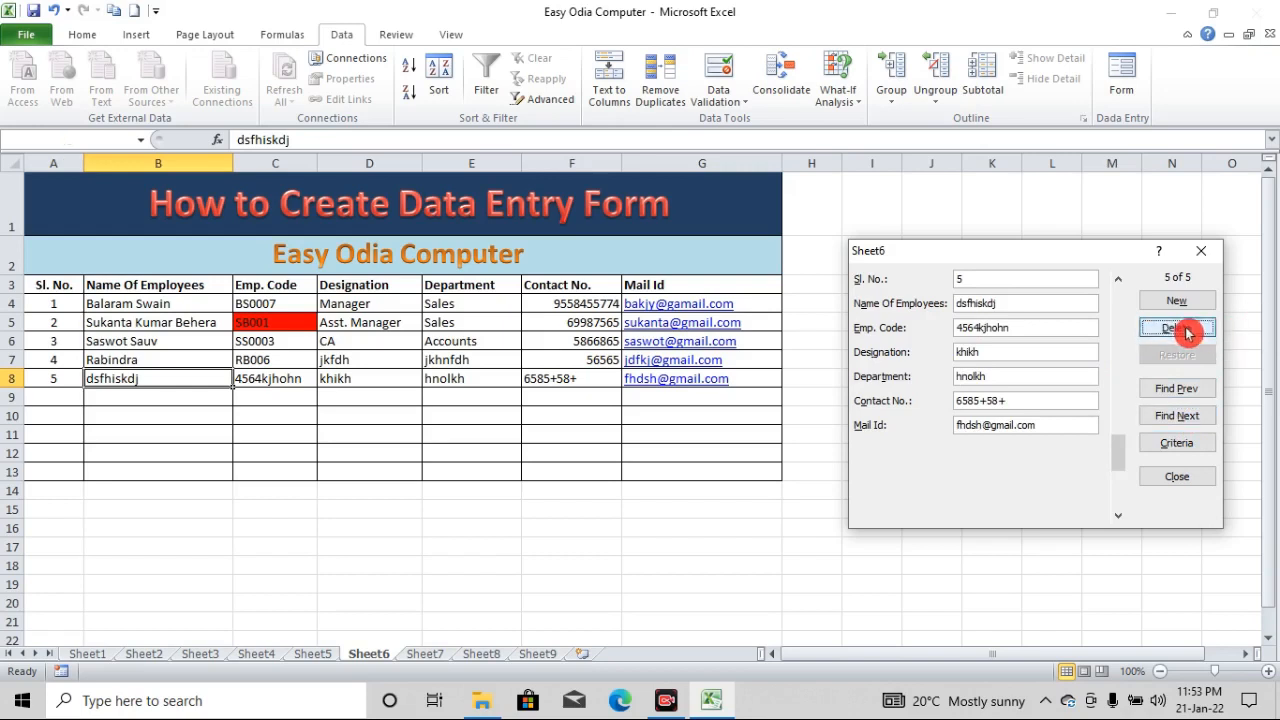
{"action": "left_click", "coordinate": [609, 404]}
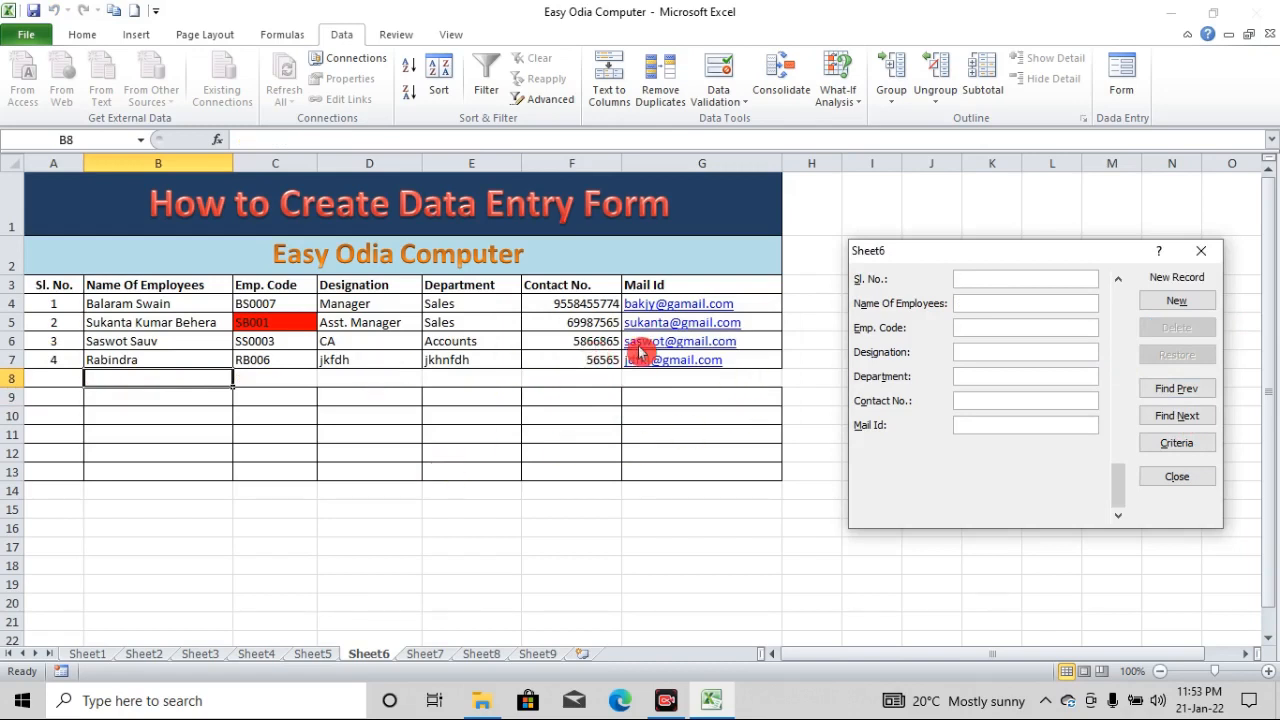
{"action": "left_click_drag", "start_coordinate": [978, 255], "coordinate": [981, 245]}
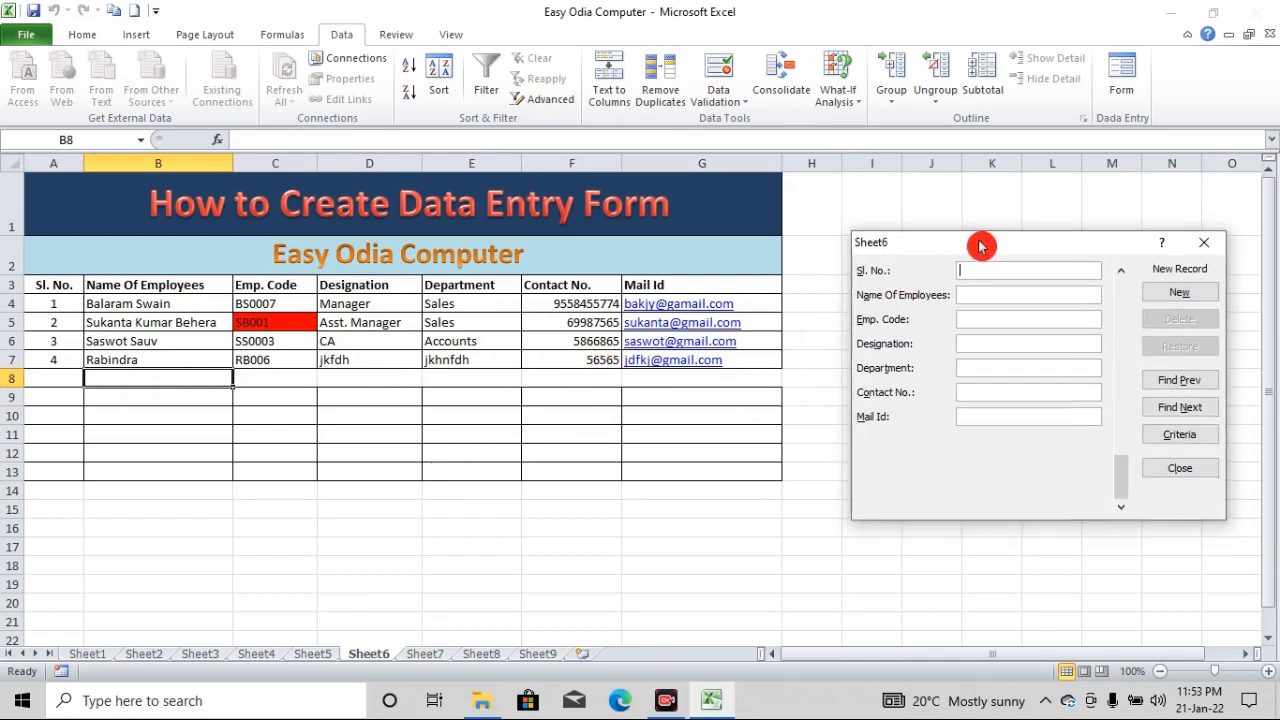